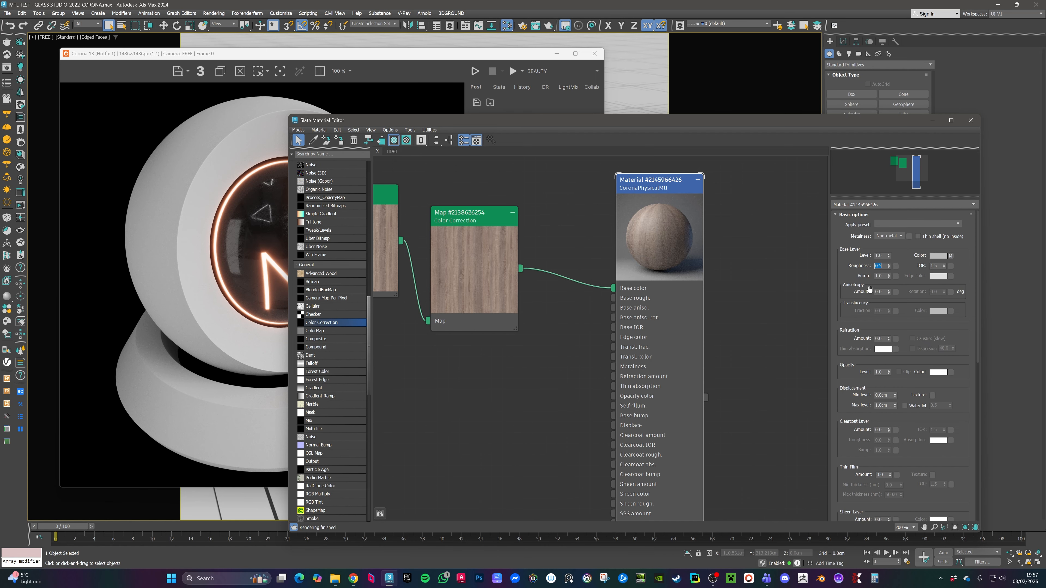
Step: Set the wood material's base roughness to 0.4 and minimize the render and material editor windows to reveal the viewport
text(.4)
drag(376, 52, 342, 146)
click(357, 130)
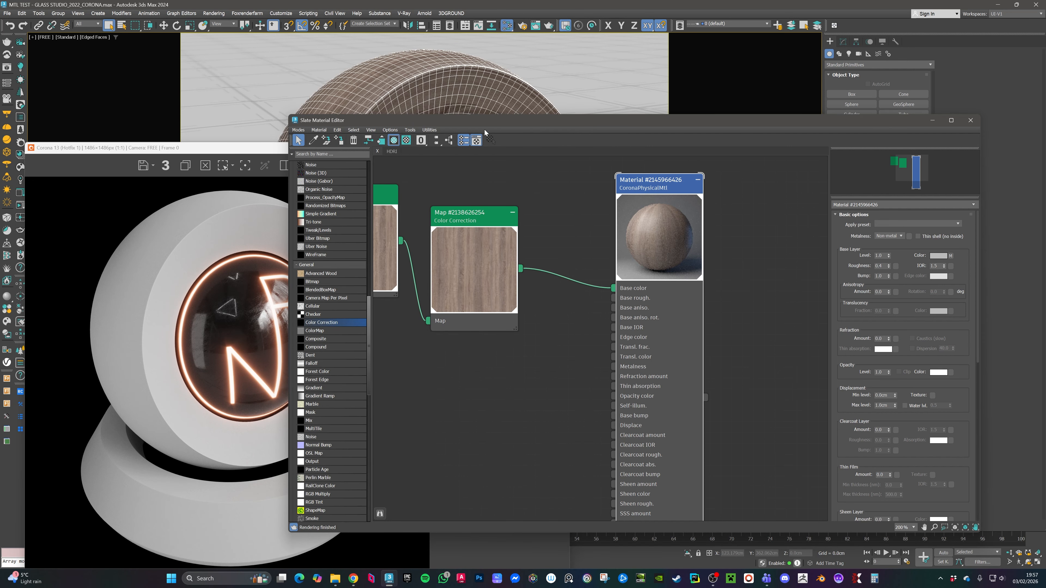
click(932, 122)
click(520, 150)
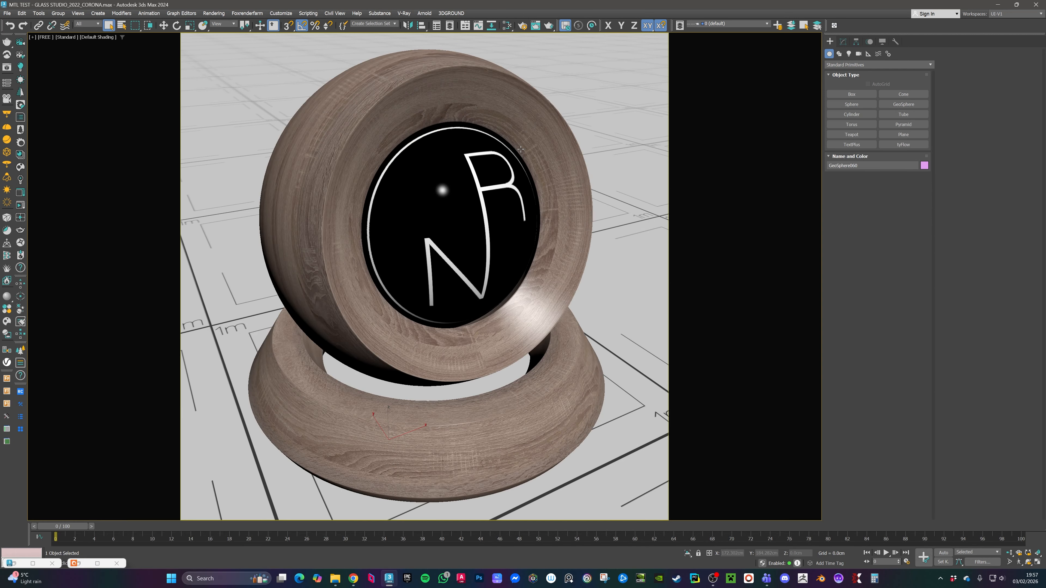
Step: Reopen the Slate Material Editor and start an interactive render in the Corona frame buffer
click(506, 25)
middle_drag(544, 216, 515, 213)
middle_drag(526, 213, 496, 214)
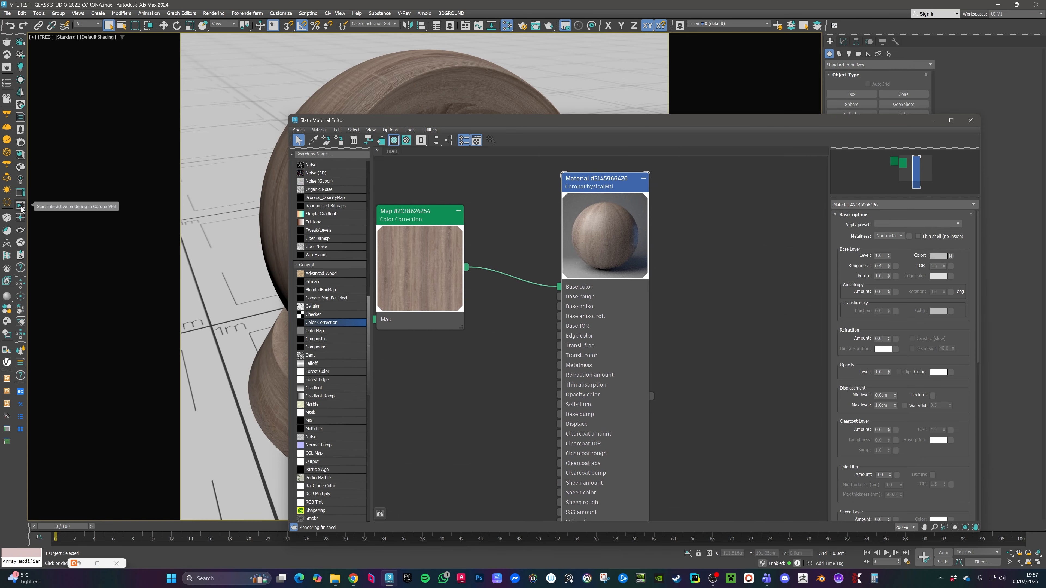
click(20, 217)
drag(308, 150, 340, 102)
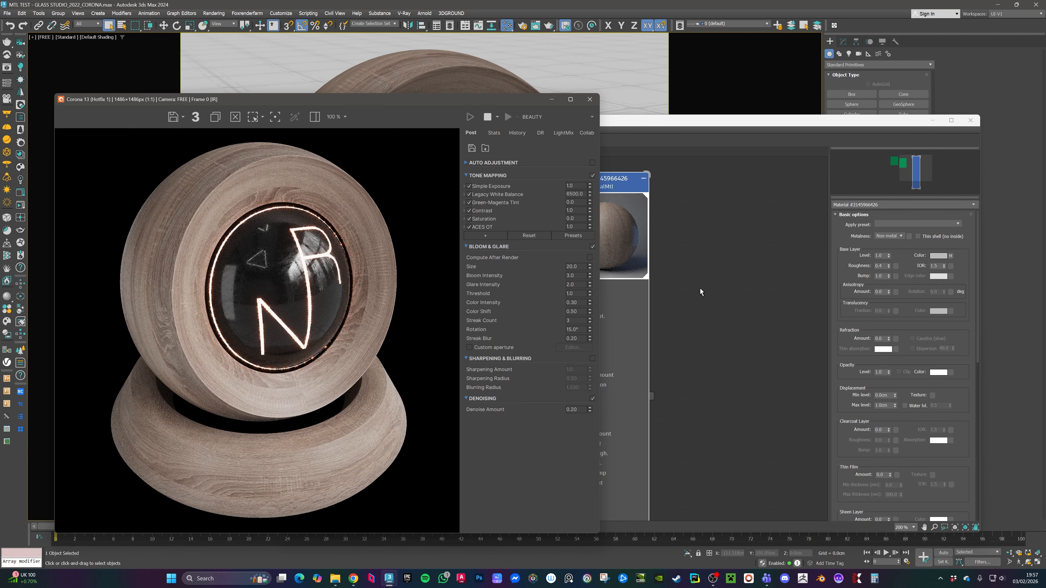
Step: Shrink the Slate Material Editor and place it beside the interactive render, keeping the wood material's settings accessible
mouse_move(880, 263)
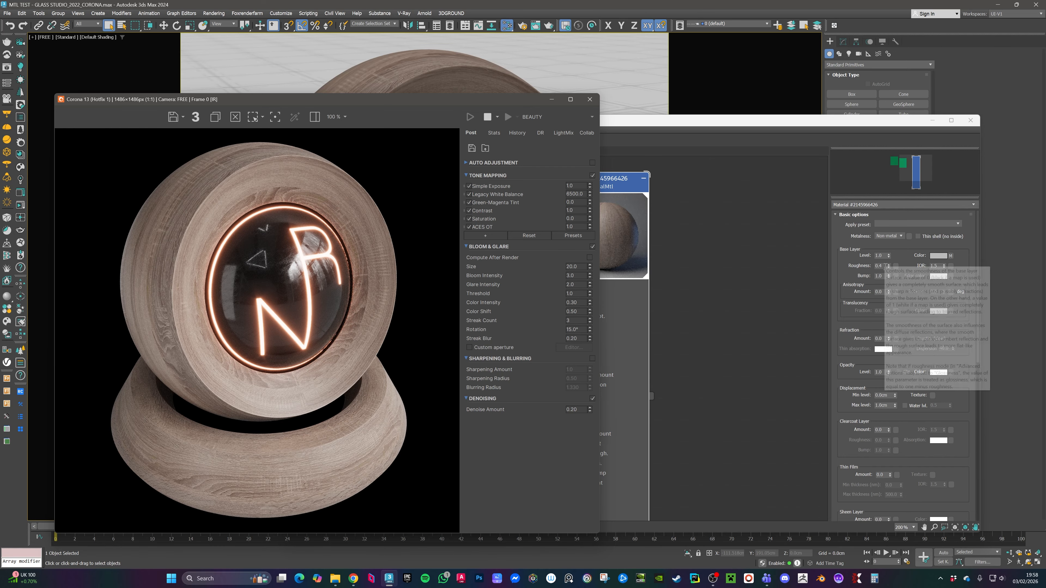
click(865, 264)
drag(520, 126, 617, 124)
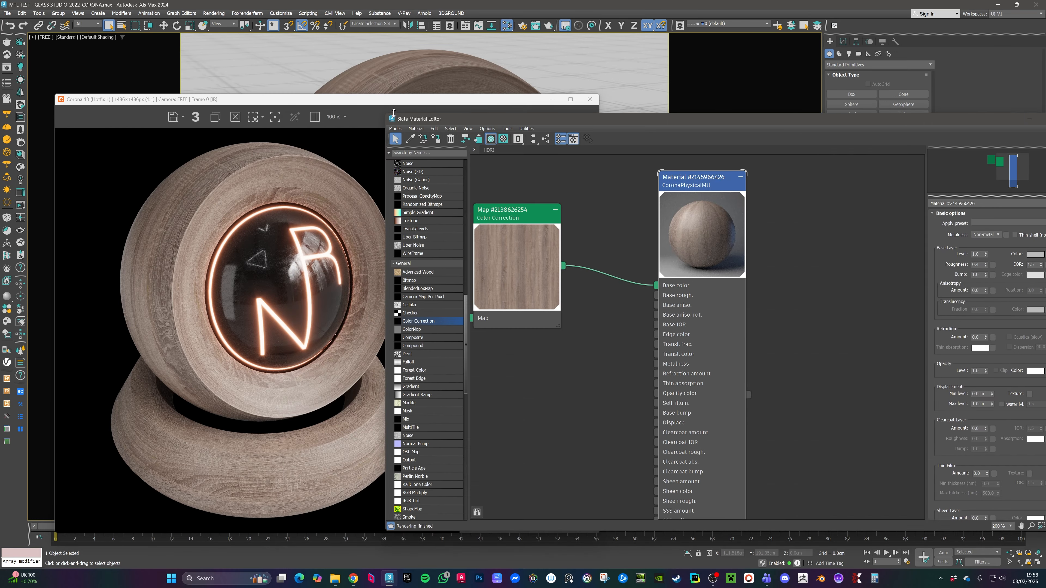
drag(386, 115, 646, 112)
drag(751, 117, 648, 101)
scroll(673, 224, down, 4)
middle_drag(690, 257, 636, 298)
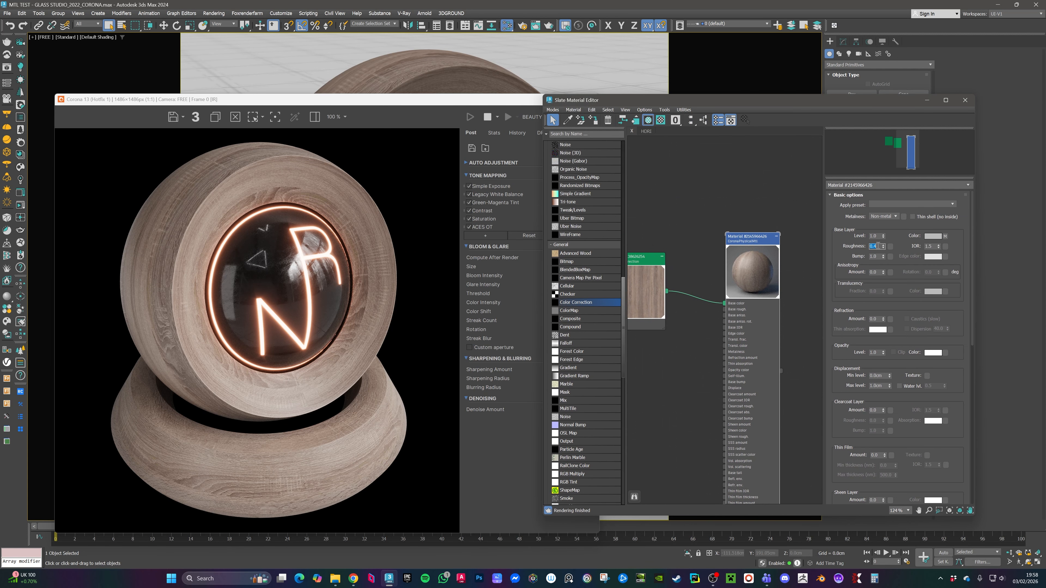
Step: Test the wood material's base roughness at 0 and at 0.7 in the interactive render
text(0)
key(Return)
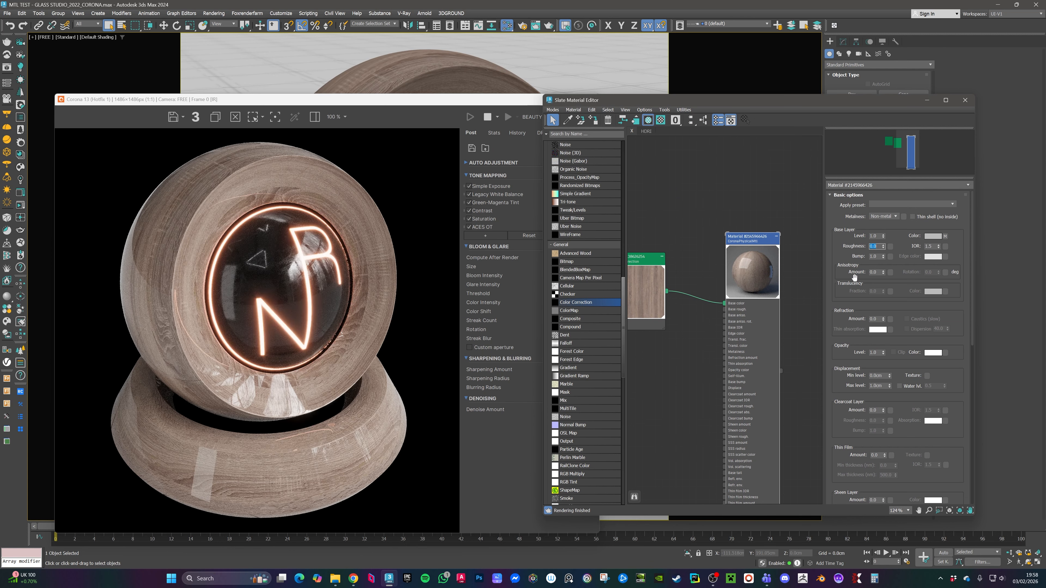
text(0.7)
key(Return)
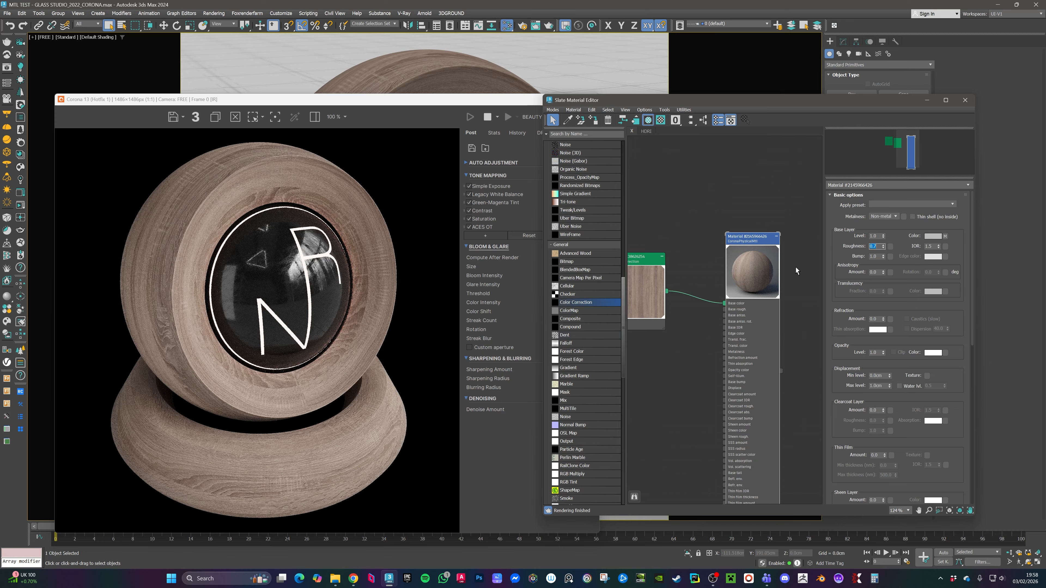
Step: Set the wood material's base roughness to 0.5 and its IOR to 1.6
text(0.5)
key(Return)
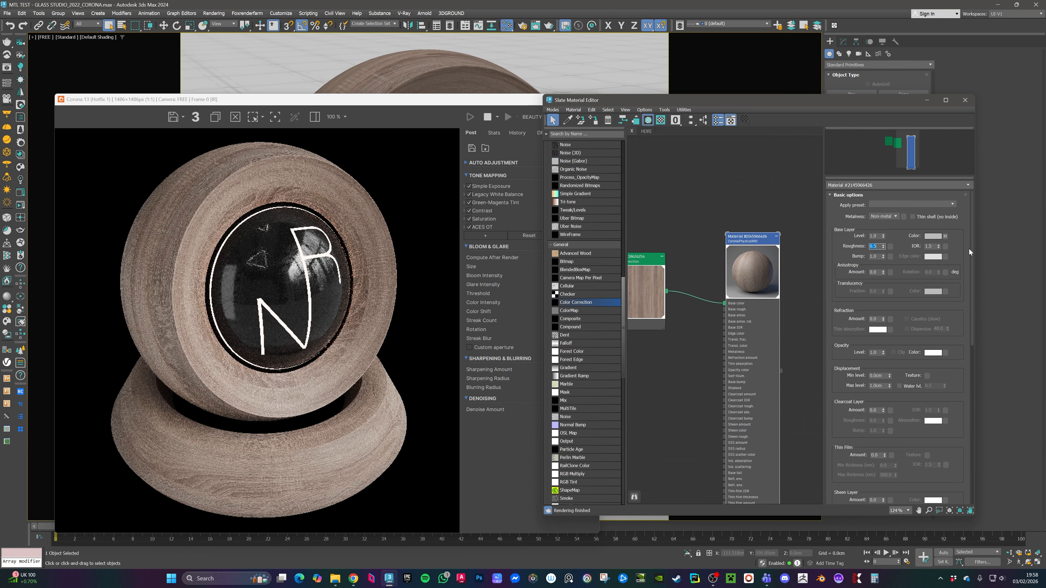
click(931, 246)
text(1.6)
key(Return)
mouse_move(689, 250)
middle_down()
mouse_move(738, 246)
mouse_move(683, 247)
middle_up()
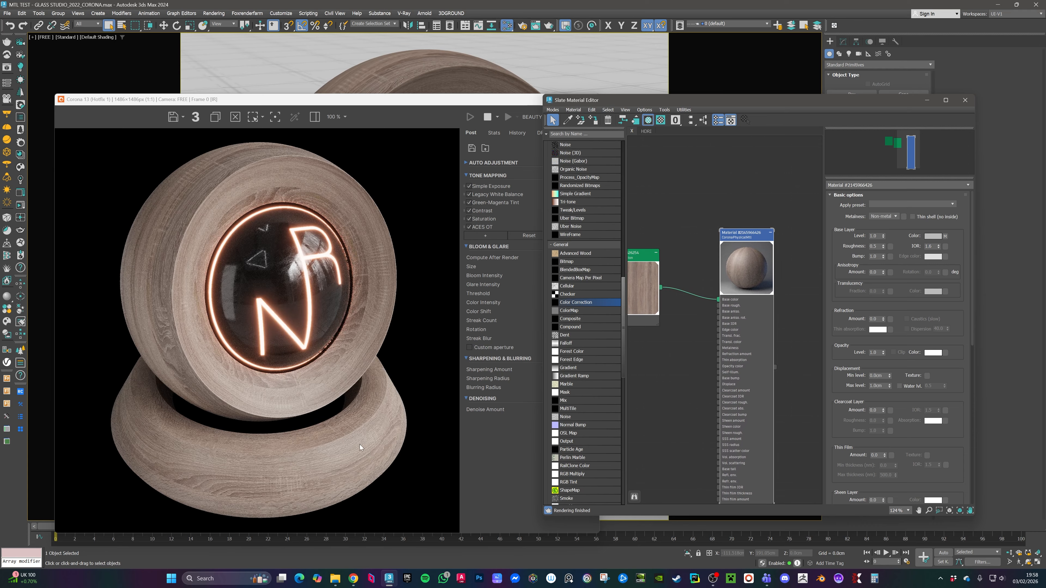
Step: Test the wood material's IOR at 3 in the interactive render, and restore it to 1.6
double_click(930, 248)
text(3)
key(Return)
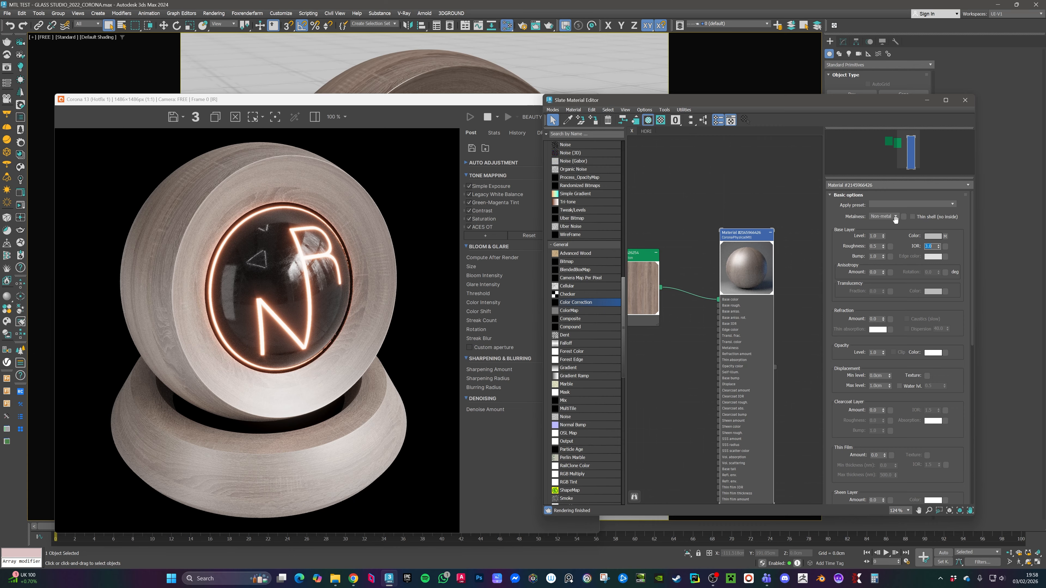
click(883, 216)
click(882, 223)
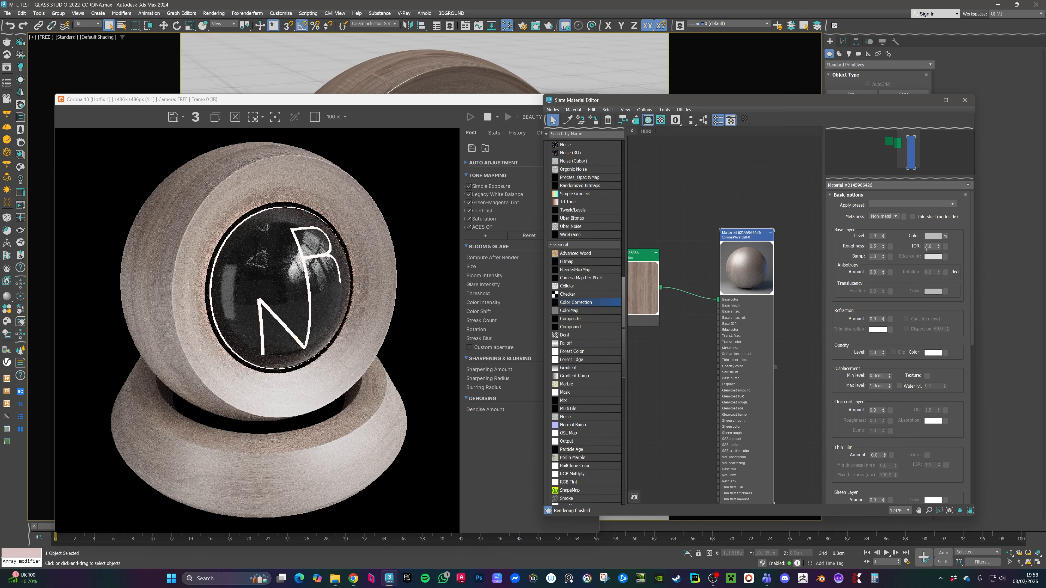
double_click(930, 247)
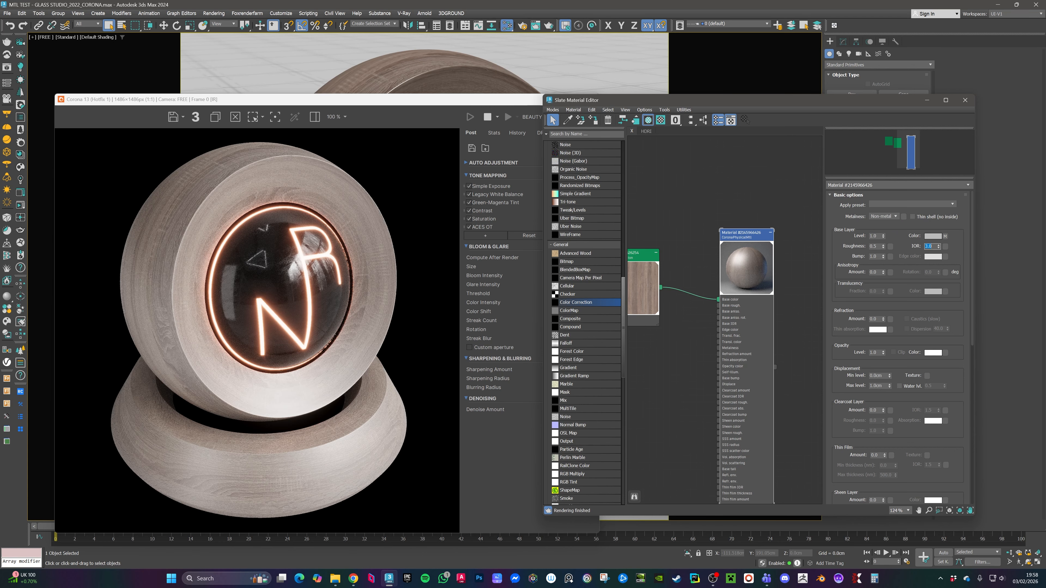
text(1.6)
key(Return)
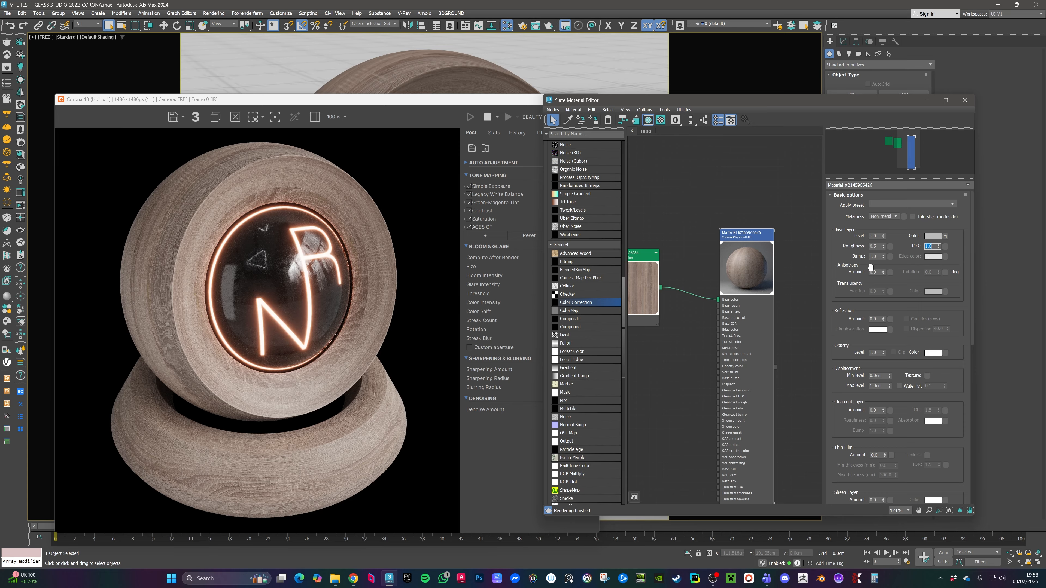
Step: Duplicate the Color Correction node below the original, keeping its wood bitmap input, and open the copy's parameters
middle_drag(686, 267, 742, 254)
mouse_move(689, 216)
middle_down()
mouse_move(698, 217)
mouse_move(694, 197)
mouse_move(709, 199)
mouse_move(699, 192)
mouse_move(693, 209)
mouse_move(673, 185)
mouse_move(685, 194)
middle_up()
scroll(720, 206, down, 1)
scroll(699, 217, up, 3)
shift+drag(682, 197, 679, 308)
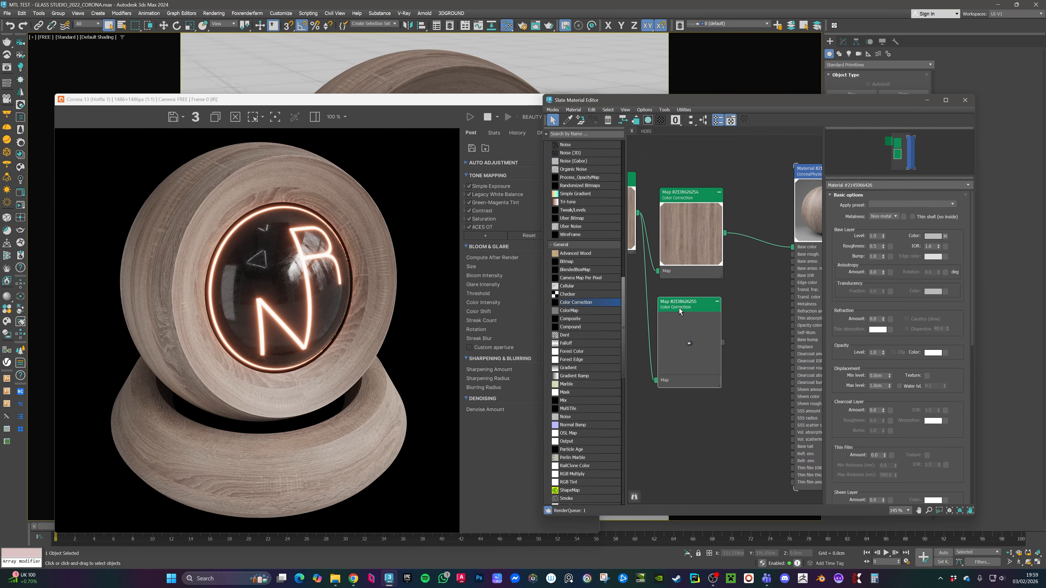
double_click(685, 312)
middle_drag(750, 305, 743, 299)
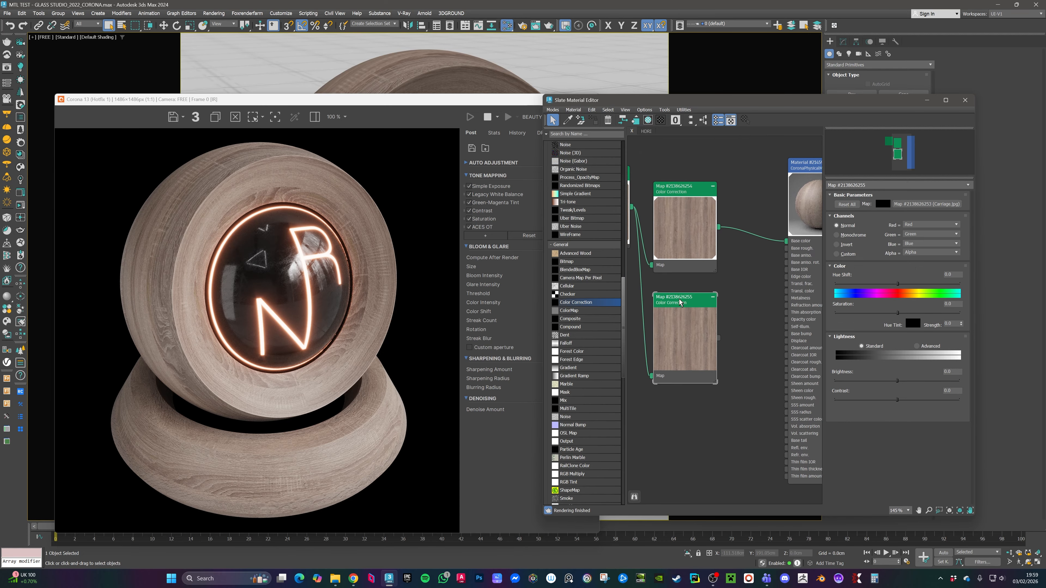
drag(672, 300, 674, 303)
Step: Connect the duplicated Color Correction node's output to the material's Base rough. input
scroll(728, 318, up, 1)
middle_drag(727, 315, 709, 315)
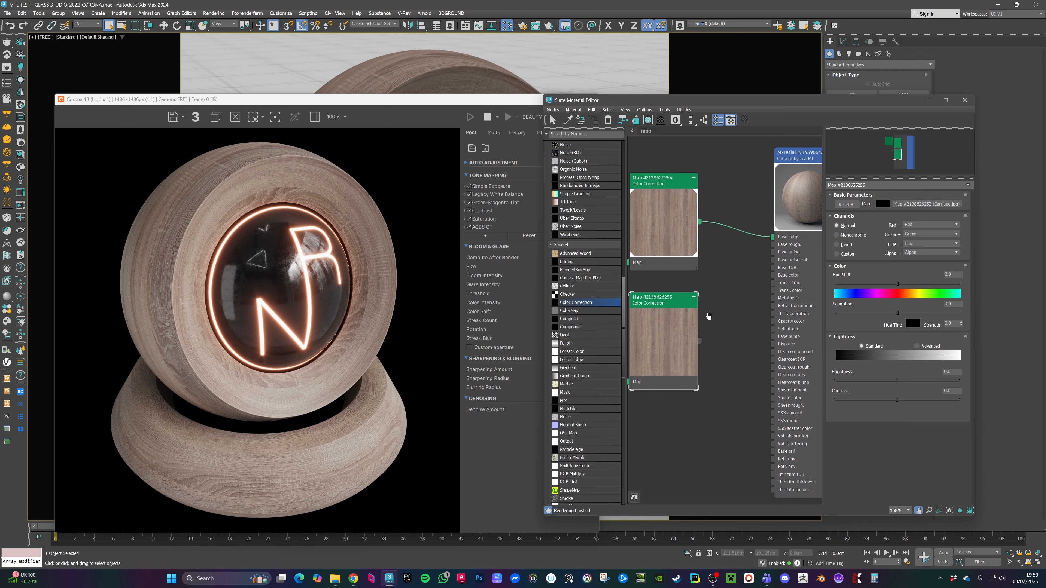
drag(700, 340, 772, 246)
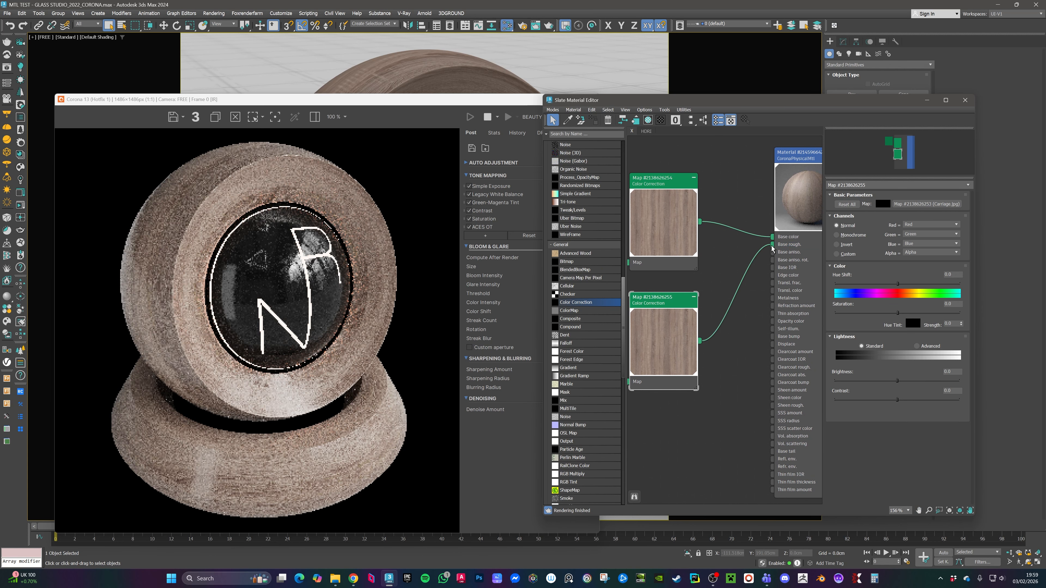
middle_drag(733, 264, 716, 290)
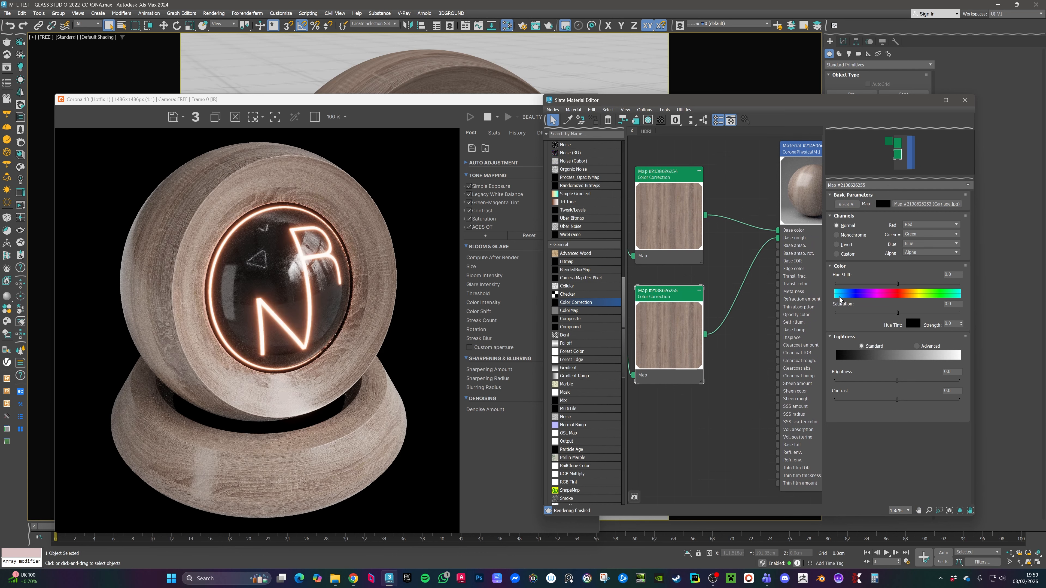
Step: Compare saturation values of -100 and 100 on the duplicated Color Correction map, and leave it at -100
drag(897, 313, 833, 314)
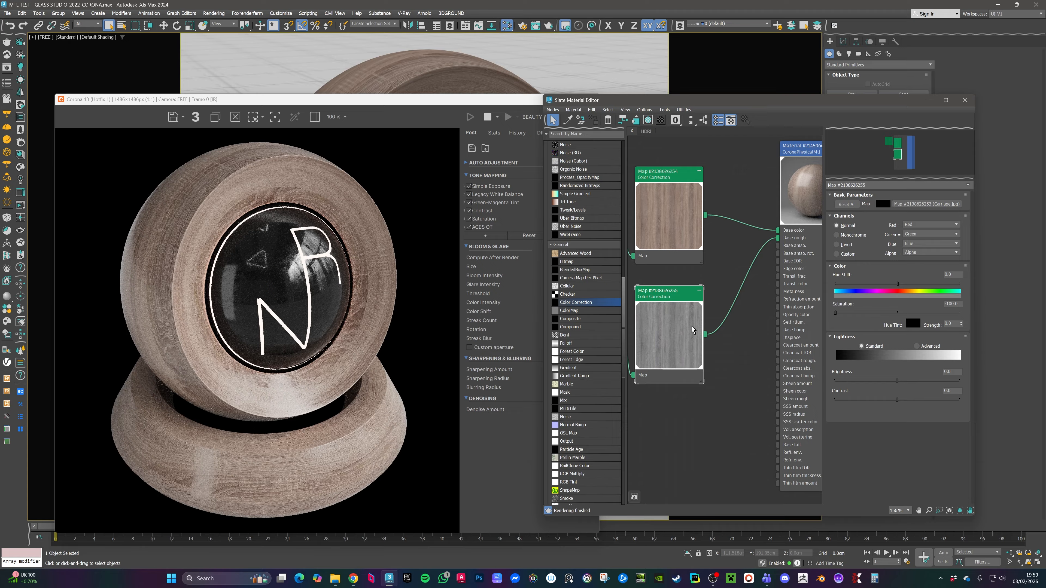
drag(835, 313, 961, 313)
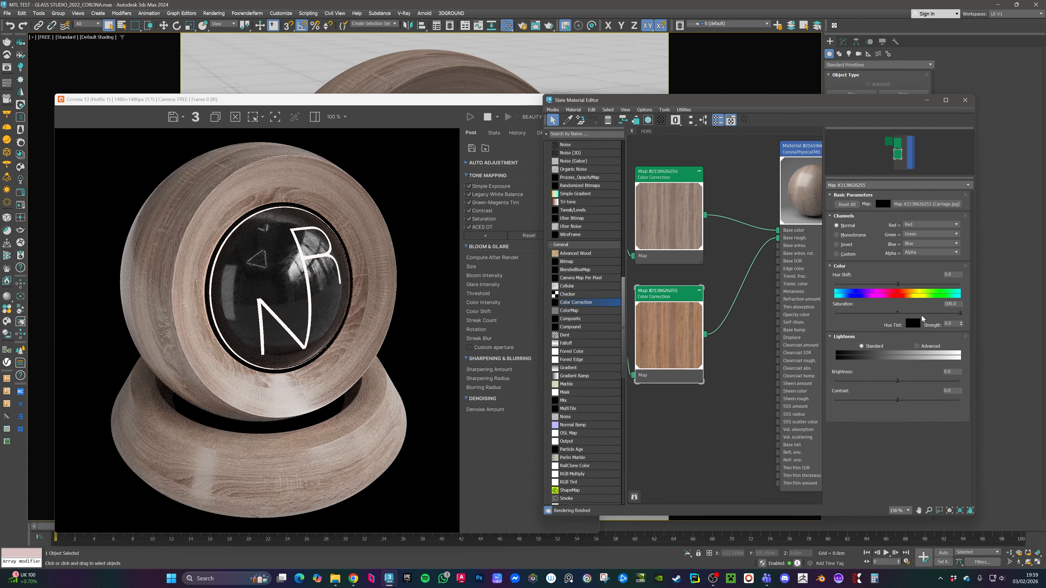
drag(907, 314, 835, 314)
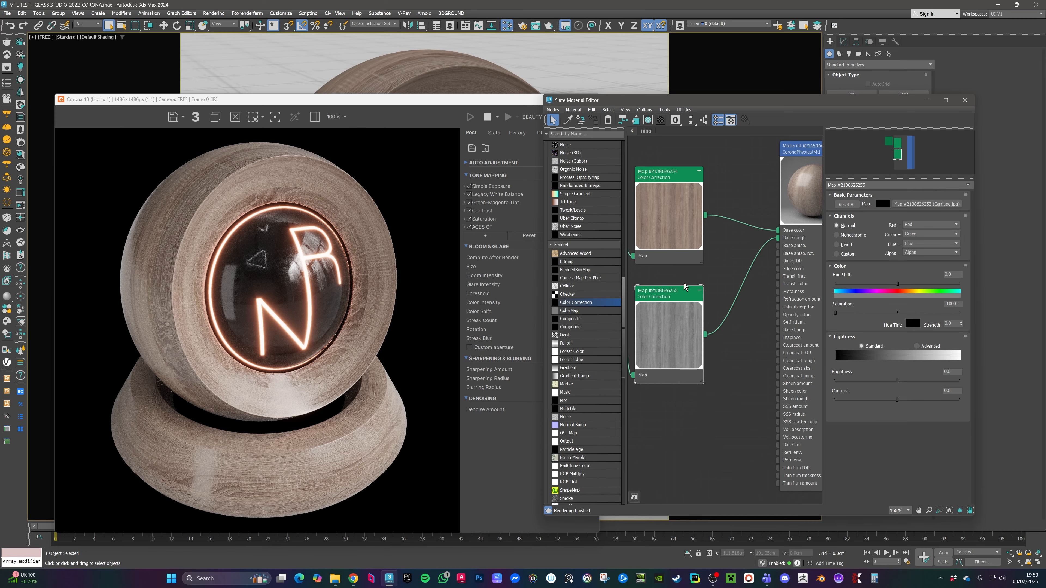
scroll(685, 285, up, 2)
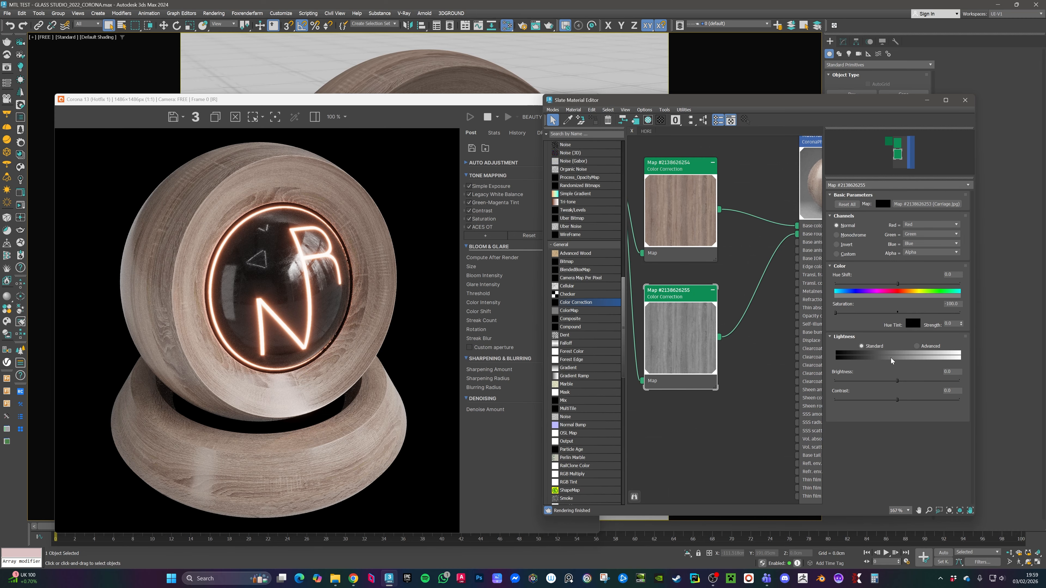
Step: Switch the roughness Color Correction's lightness to Advanced and try RGB gain values of 50, 10 and 200
click(916, 346)
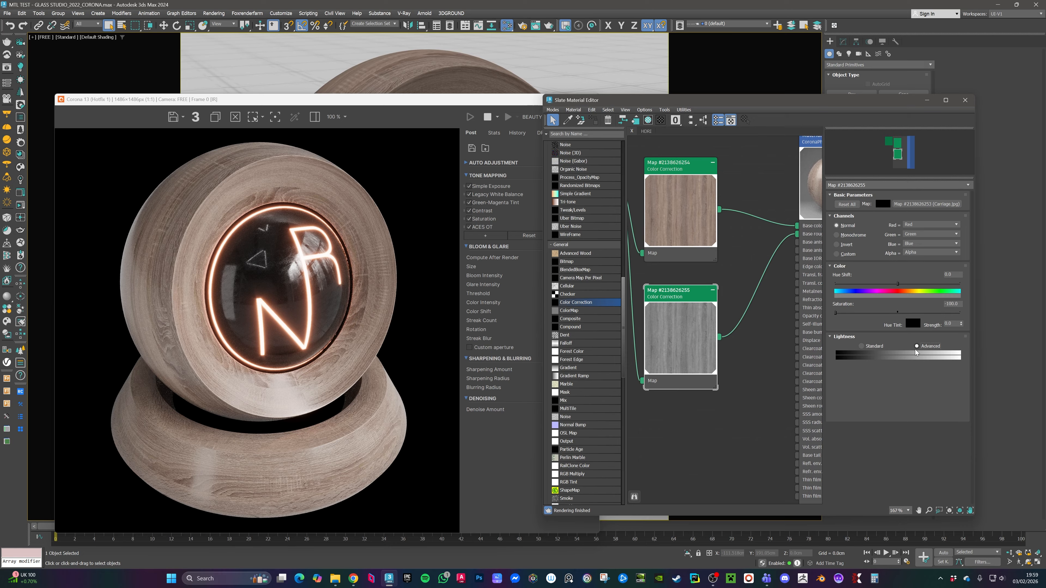
click(869, 378)
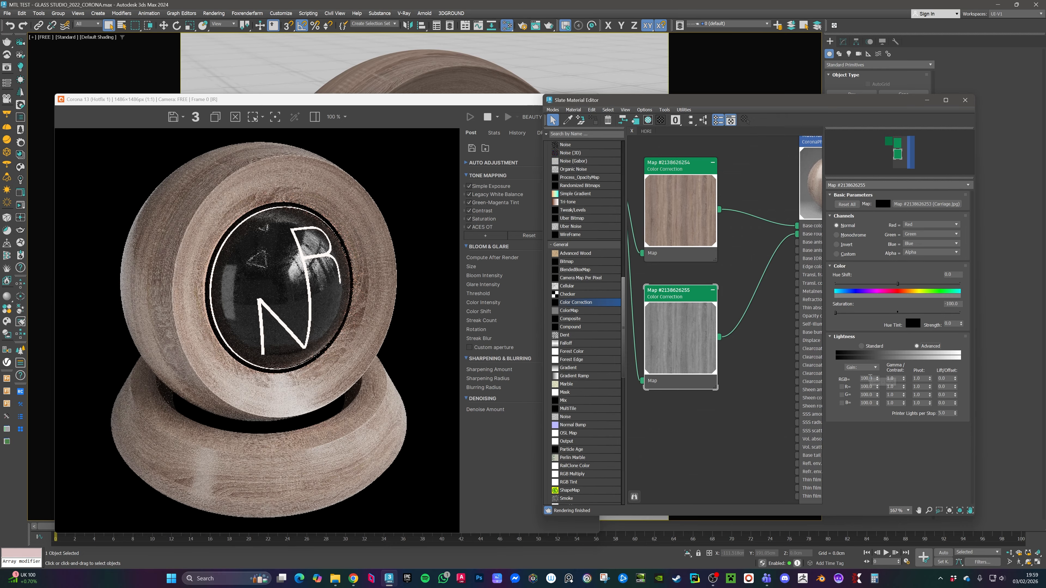
key(Return)
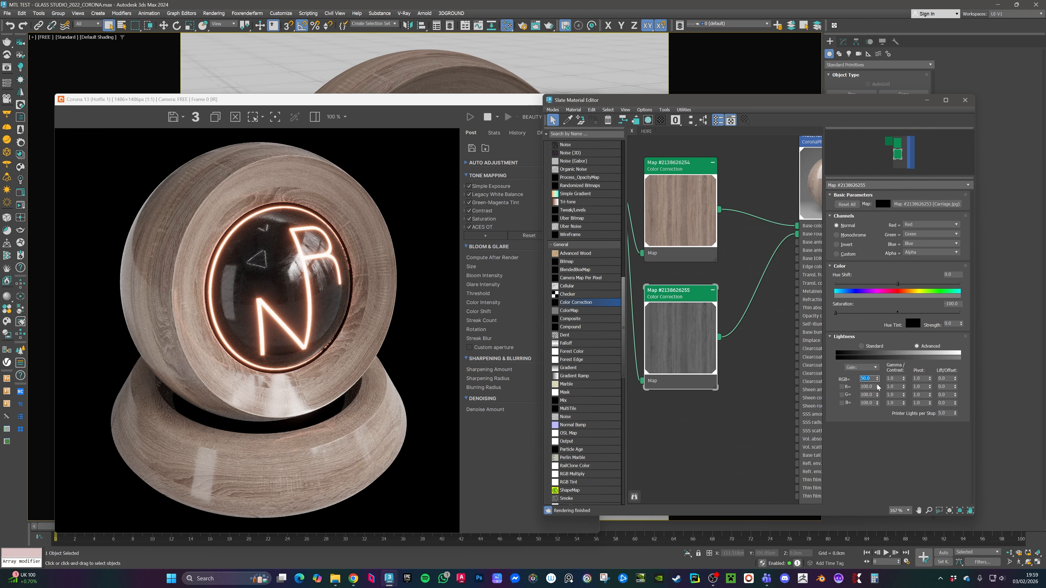
text(10)
key(Return)
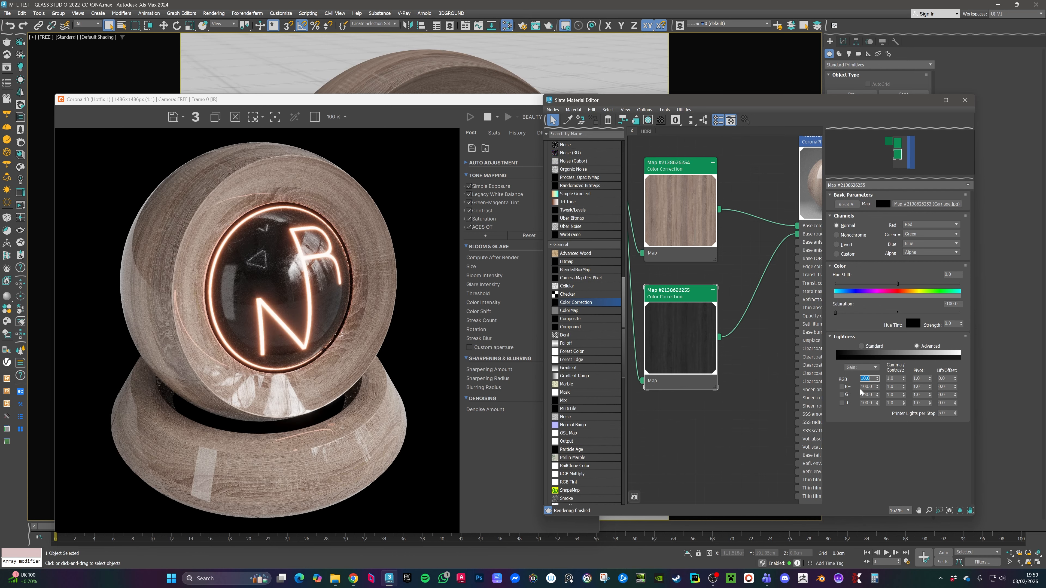
text(200)
key(Return)
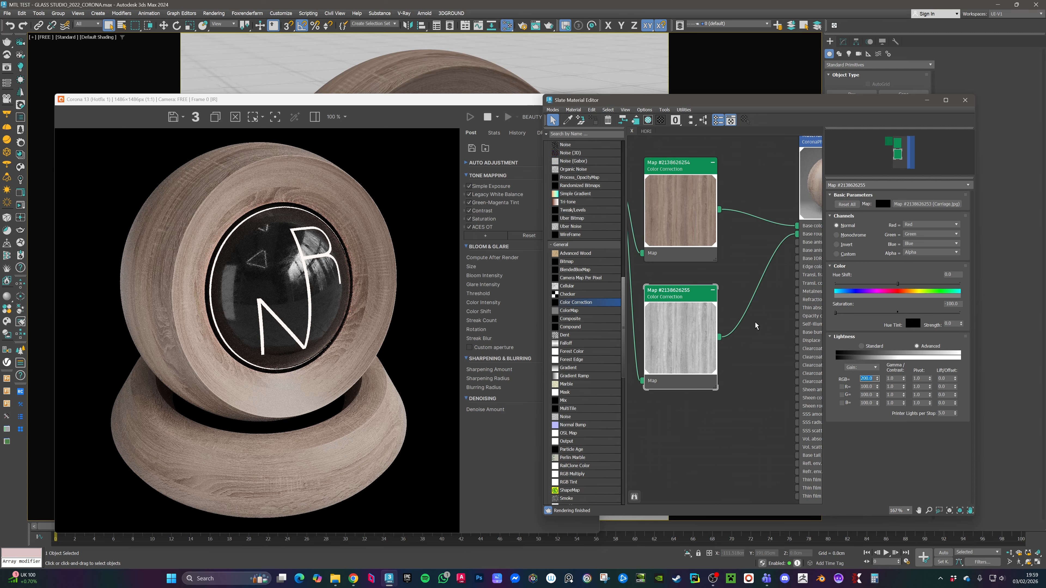
Step: Inspect the wood's reflections close up in the render and set the roughness Color Correction's RGB gain to 250
scroll(780, 219, up, 3)
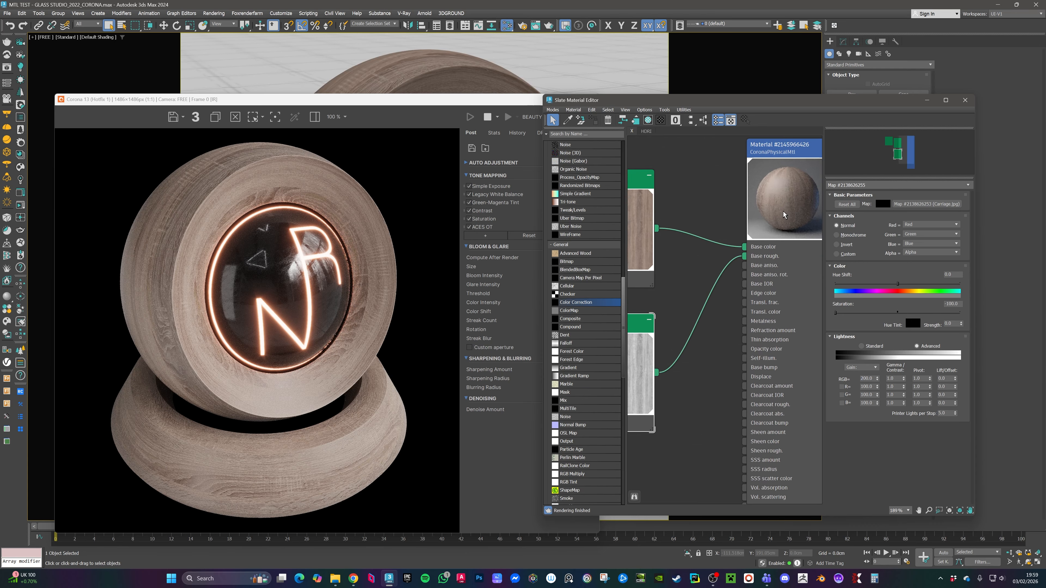
scroll(783, 215, up, 1)
middle_drag(646, 355, 717, 358)
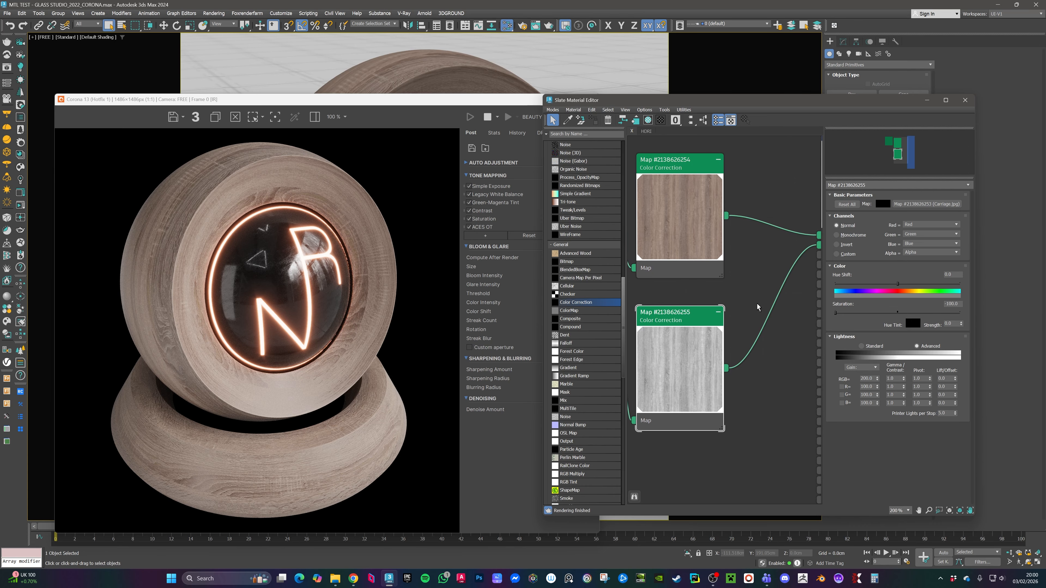
middle_drag(758, 307, 693, 348)
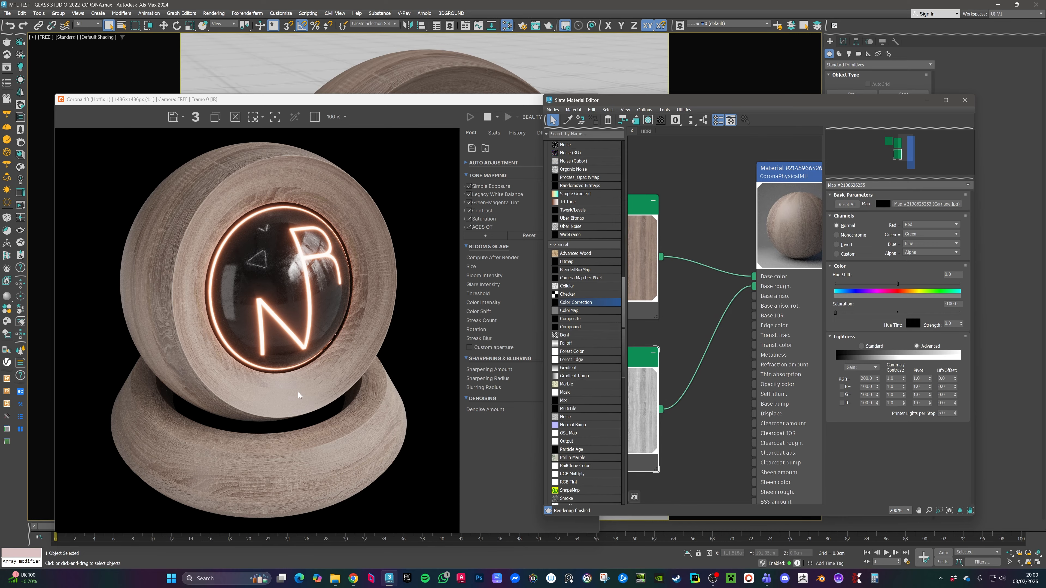
scroll(275, 395, up, 3)
scroll(289, 398, down, 1)
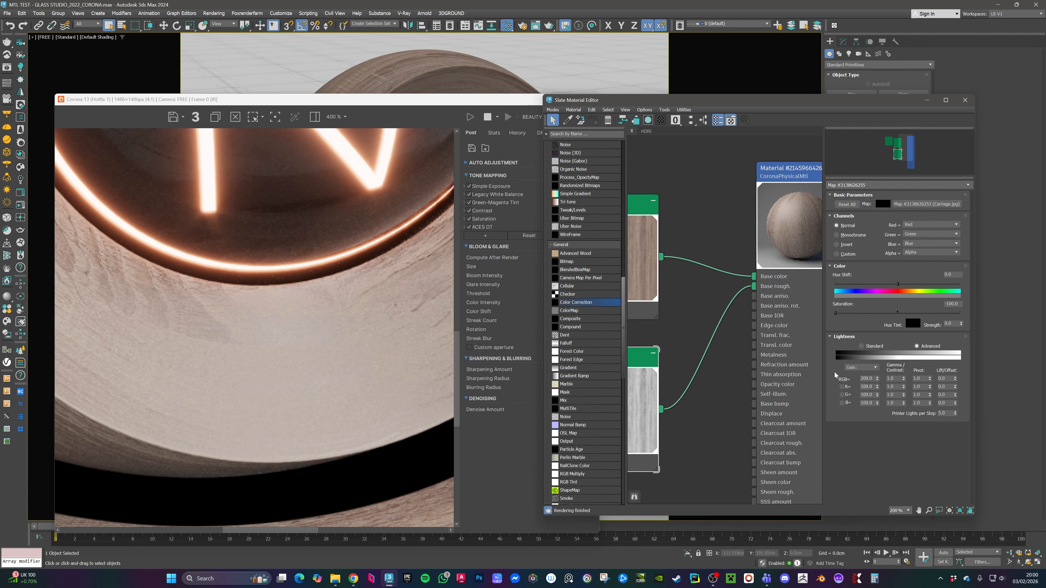
click(864, 377)
text(250)
key(Return)
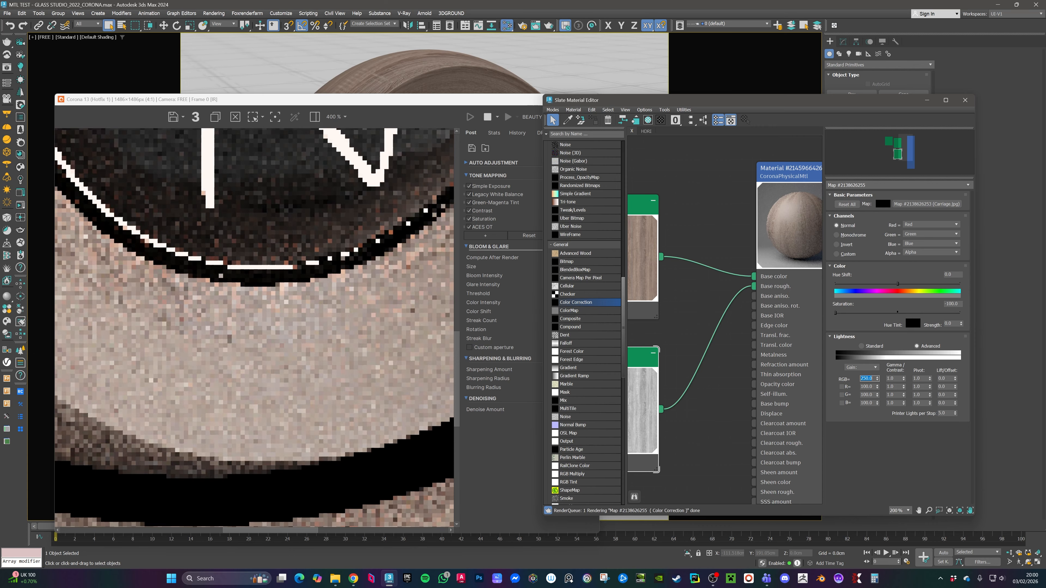
scroll(417, 385, down, 1)
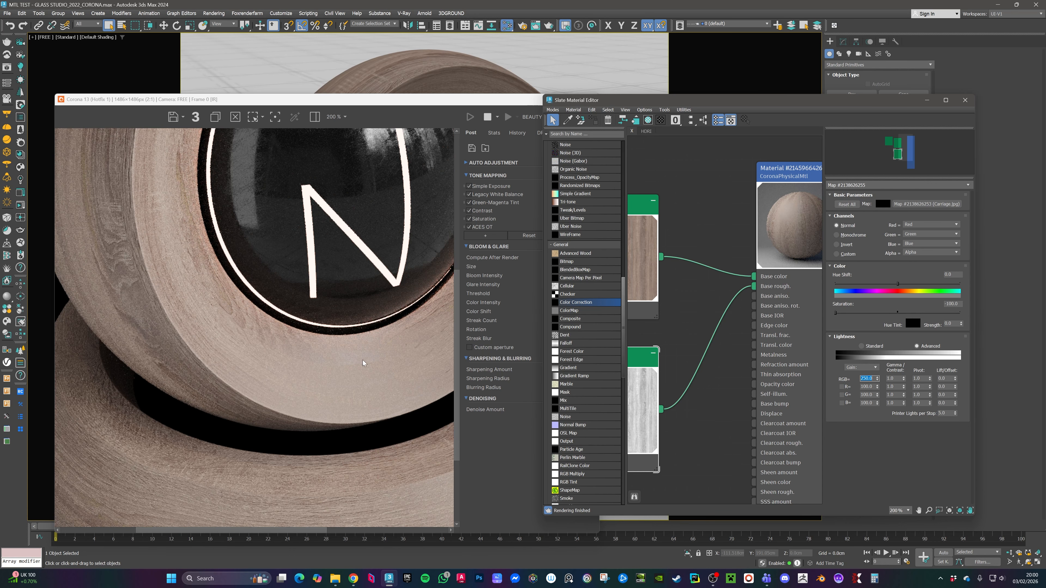
Step: Lower the amount of the wood material's Base rough. map to 50
scroll(363, 363, up, 1)
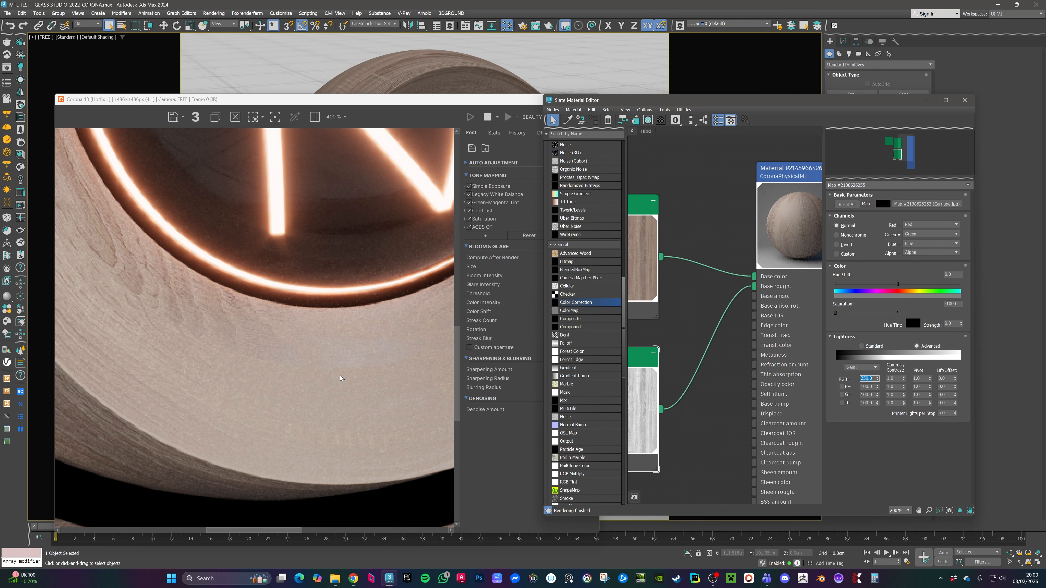
scroll(328, 381, down, 1)
middle_drag(638, 395, 700, 383)
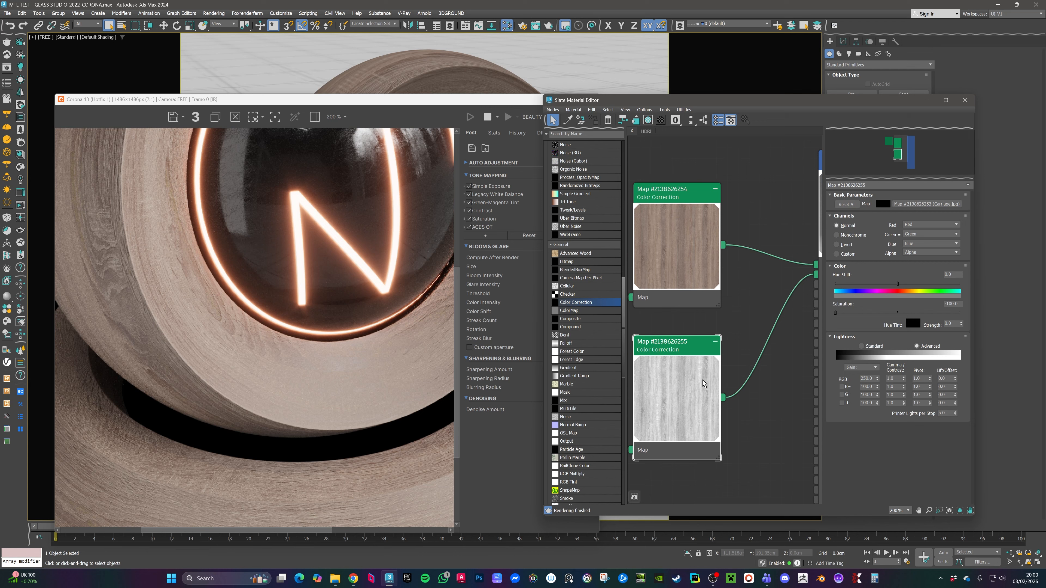
scroll(262, 380, down, 1)
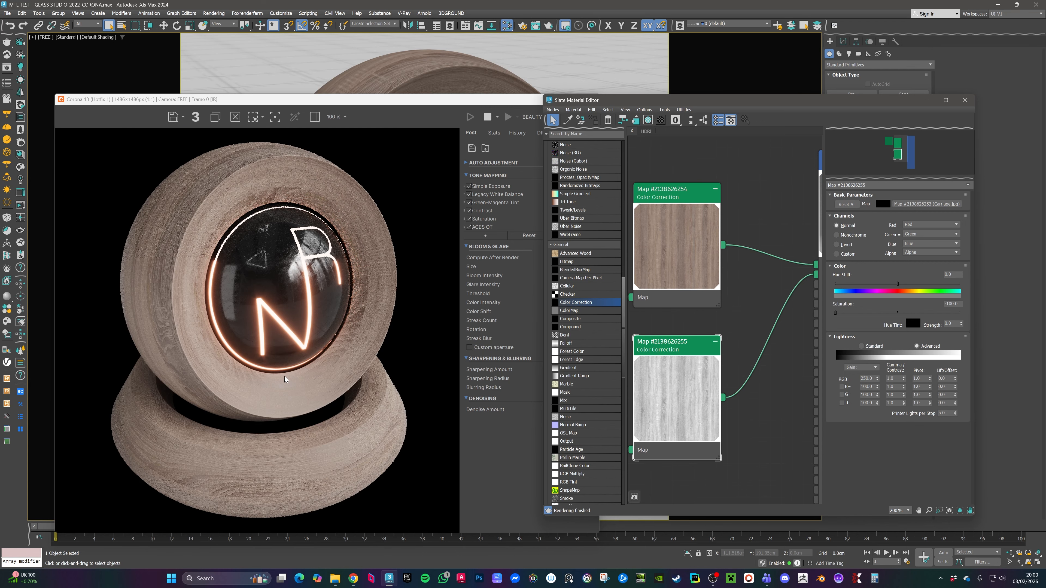
middle_drag(702, 358, 717, 356)
middle_drag(798, 287, 749, 297)
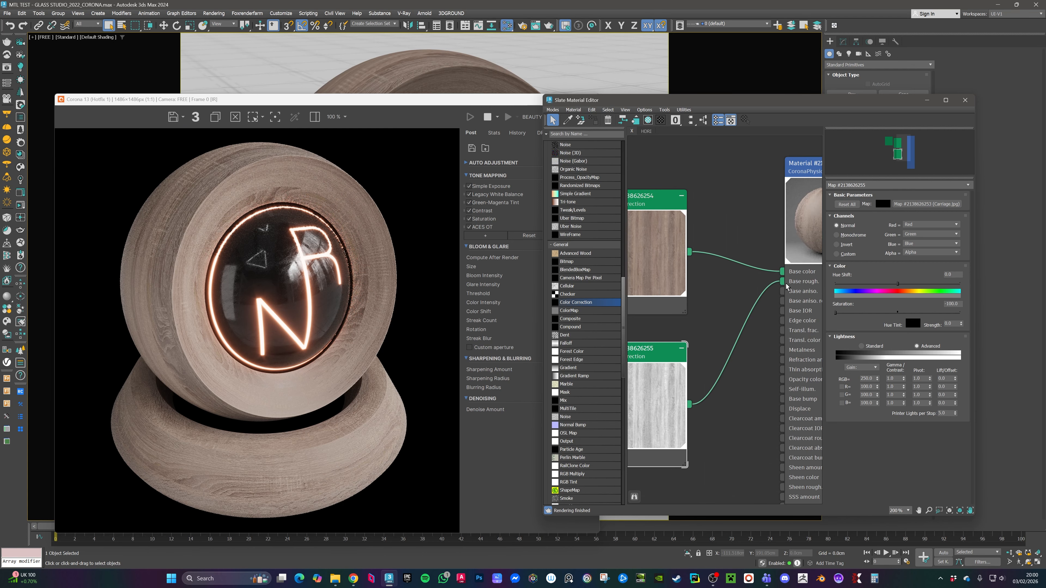
double_click(807, 175)
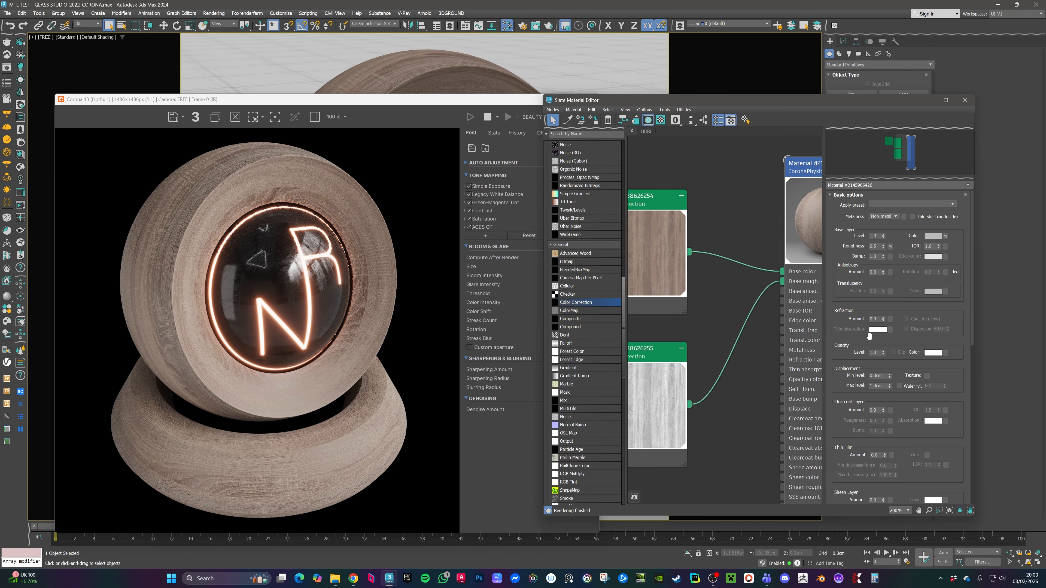
scroll(969, 334, down, 8)
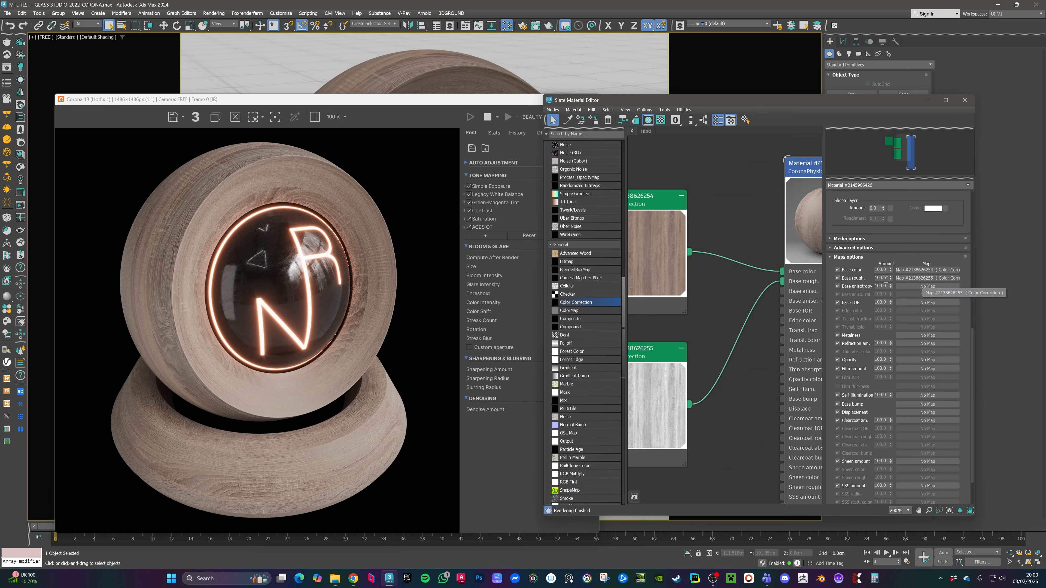
double_click(881, 280)
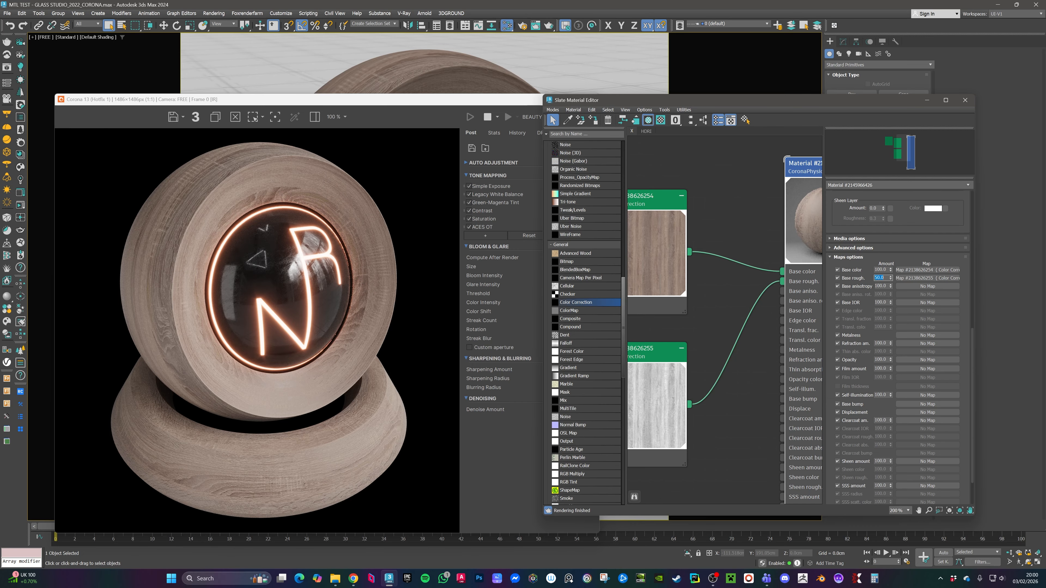
middle_drag(703, 310, 733, 284)
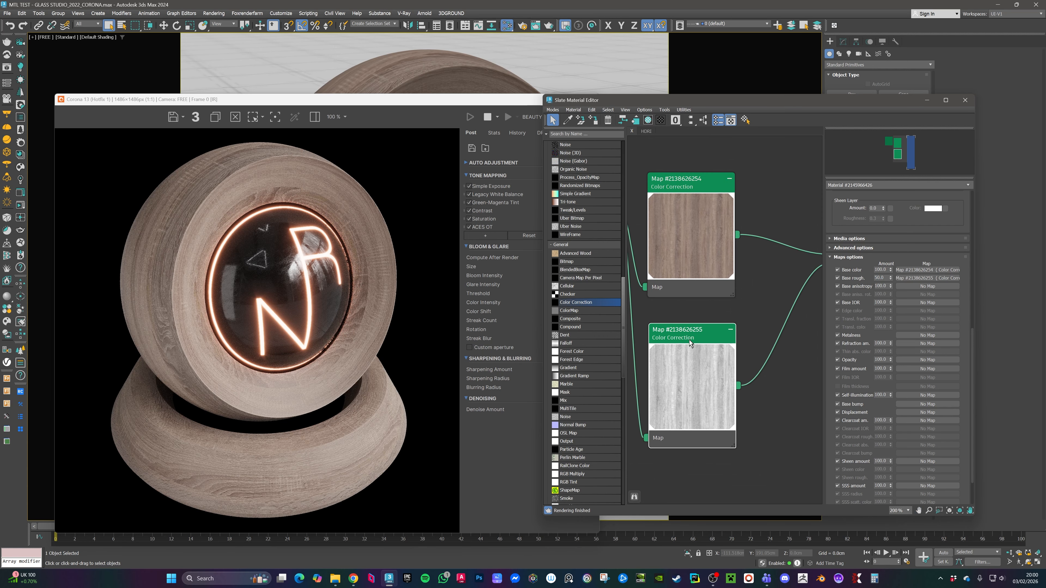
Step: Set the wood material's base layer roughness to 0.3
drag(690, 344, 690, 346)
middle_drag(752, 269, 646, 320)
click(778, 206)
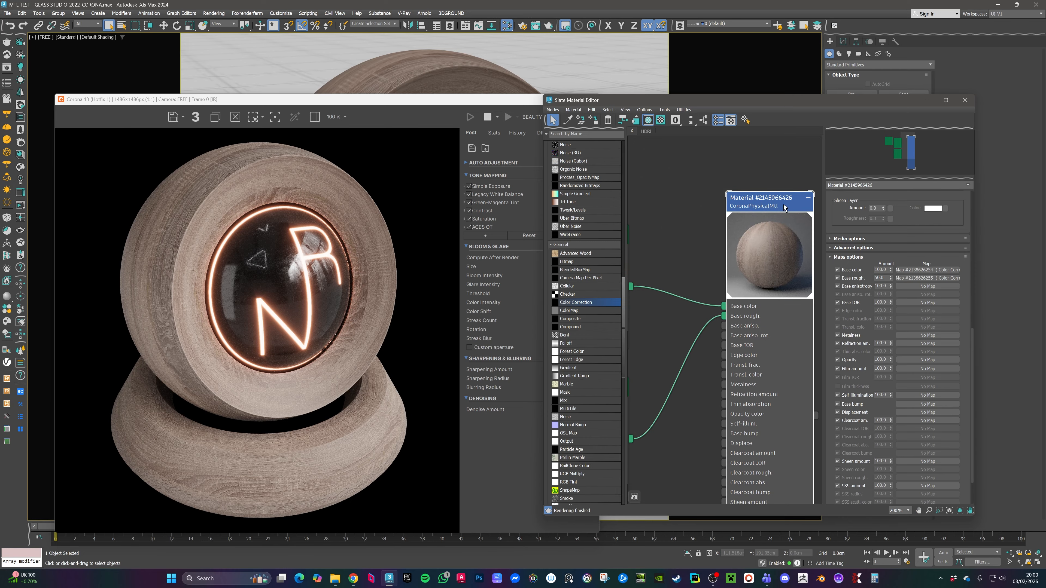
scroll(874, 274, up, 10)
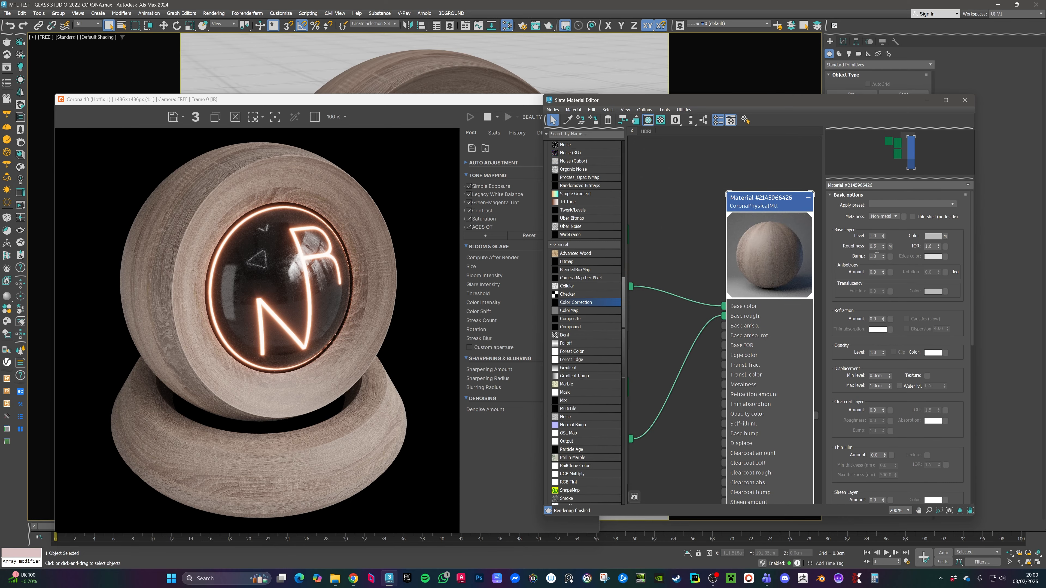
double_click(875, 246)
text(.3)
key(Return)
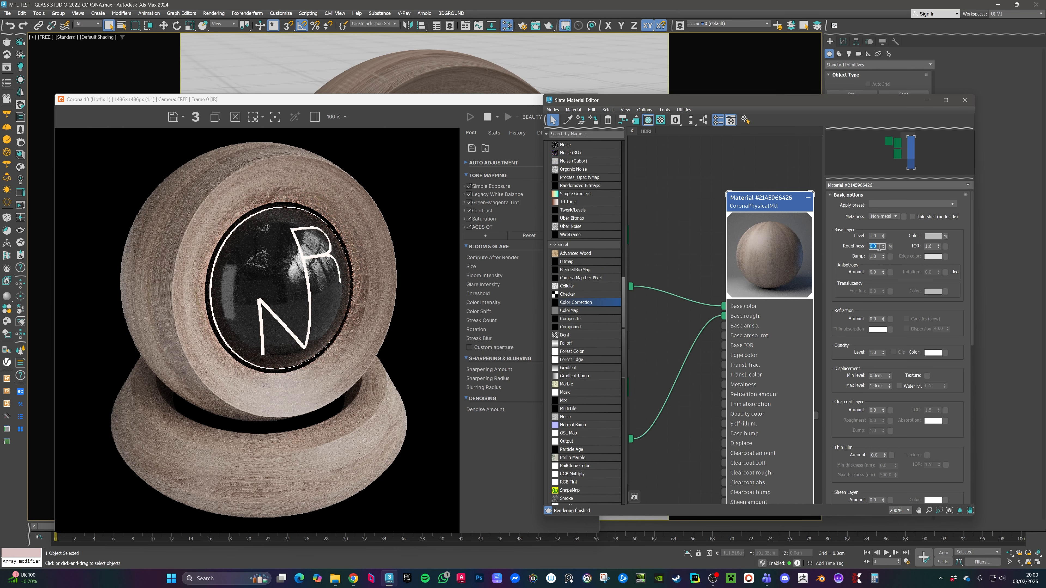
Step: Examine the wood's reflections in the render against the Base rough. map amount and the Color Correction nodes driving the material
scroll(298, 401, up, 1)
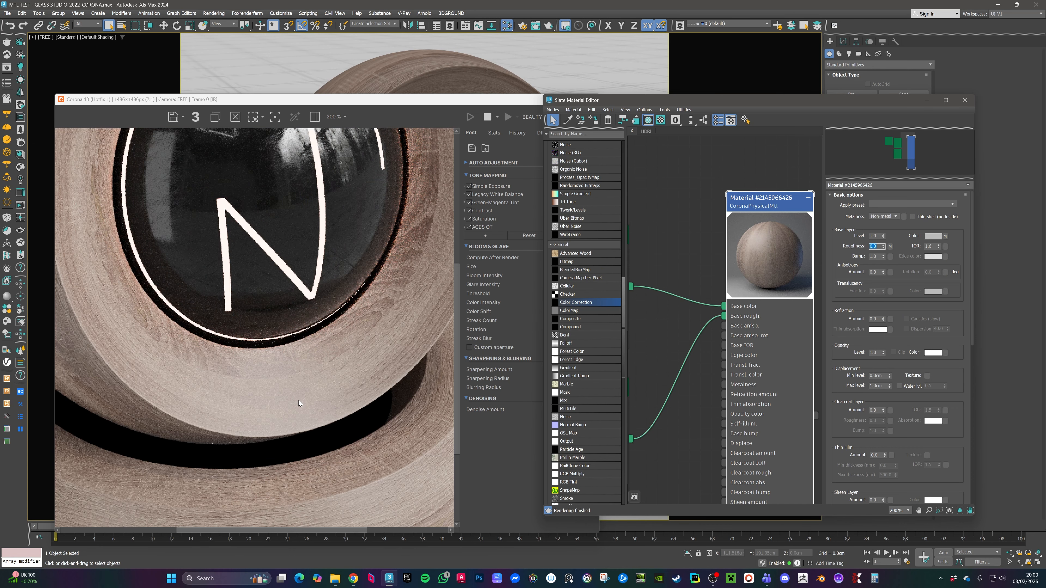
drag(958, 392, 943, 265)
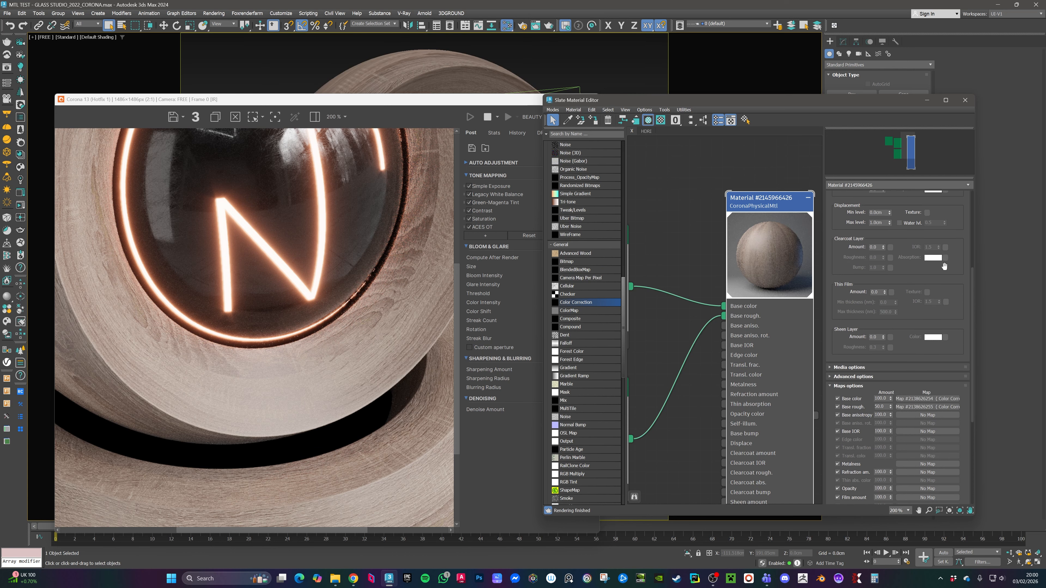
double_click(876, 407)
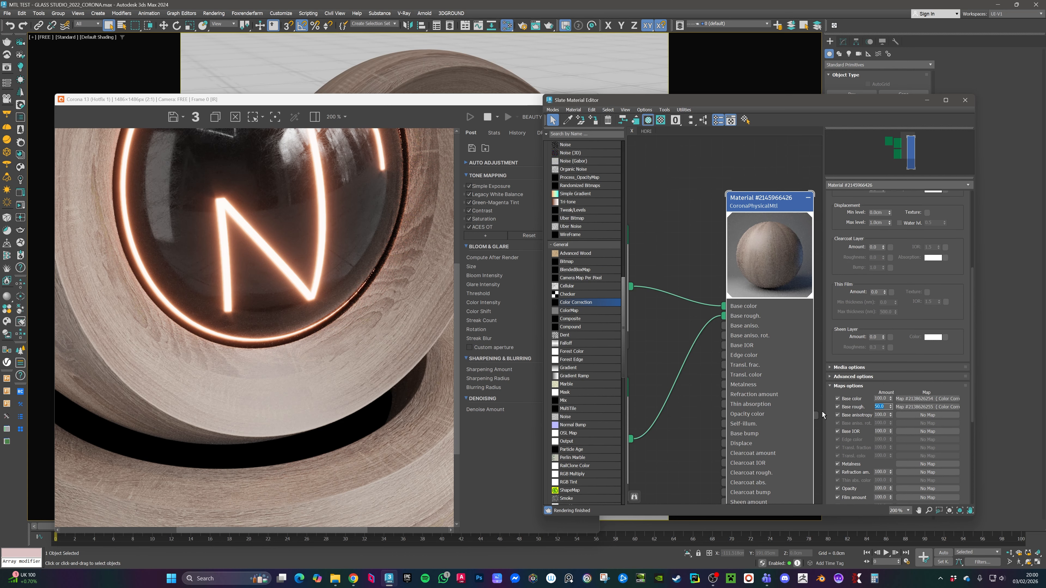
scroll(360, 409, down, 1)
middle_drag(654, 376, 702, 356)
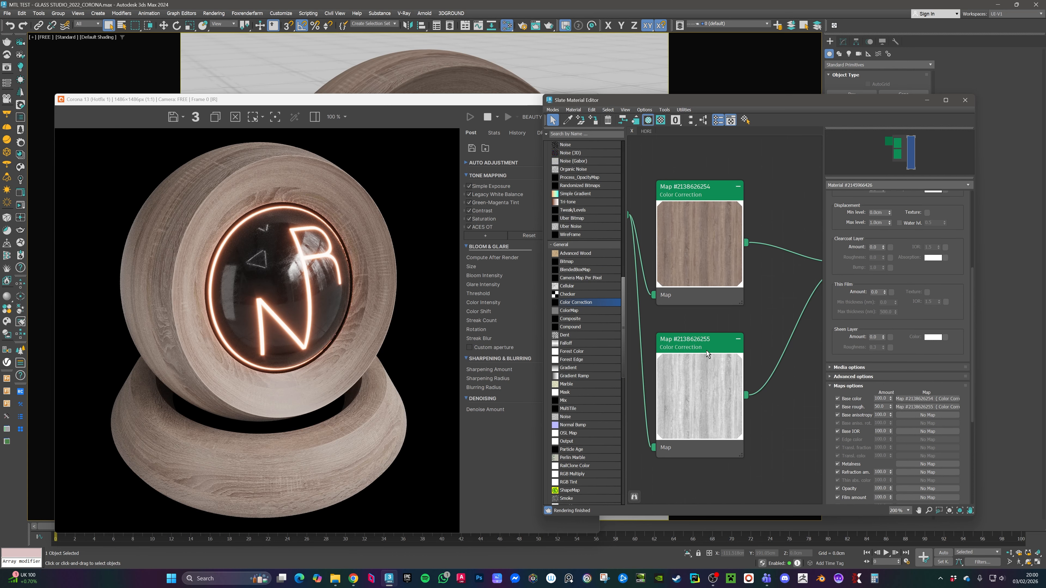
middle_drag(750, 350, 671, 369)
middle_drag(784, 232, 735, 255)
mouse_move(760, 200)
mouse_down()
mouse_move(738, 208)
mouse_move(747, 209)
mouse_up()
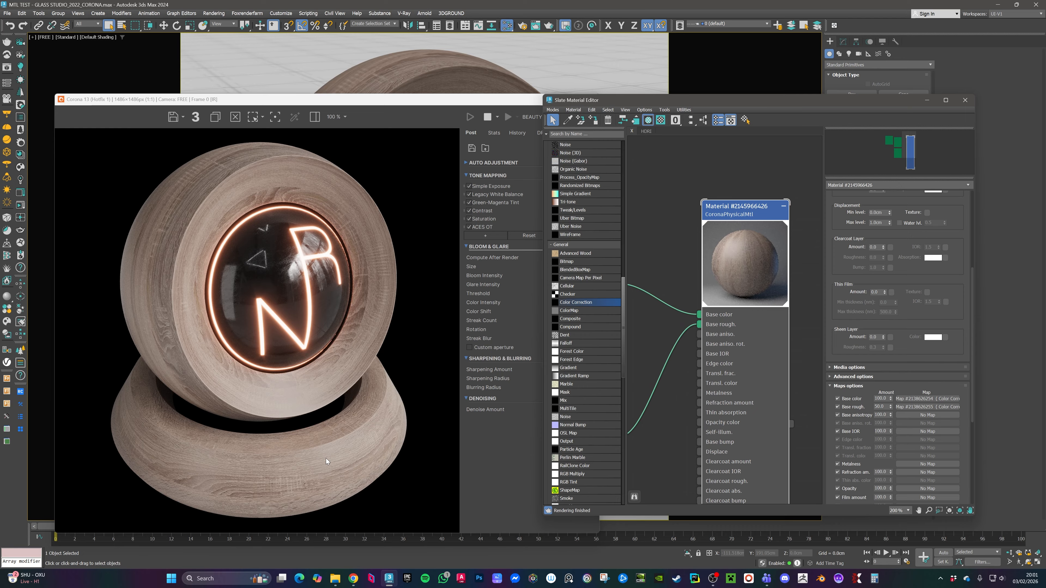
middle_drag(638, 388, 719, 361)
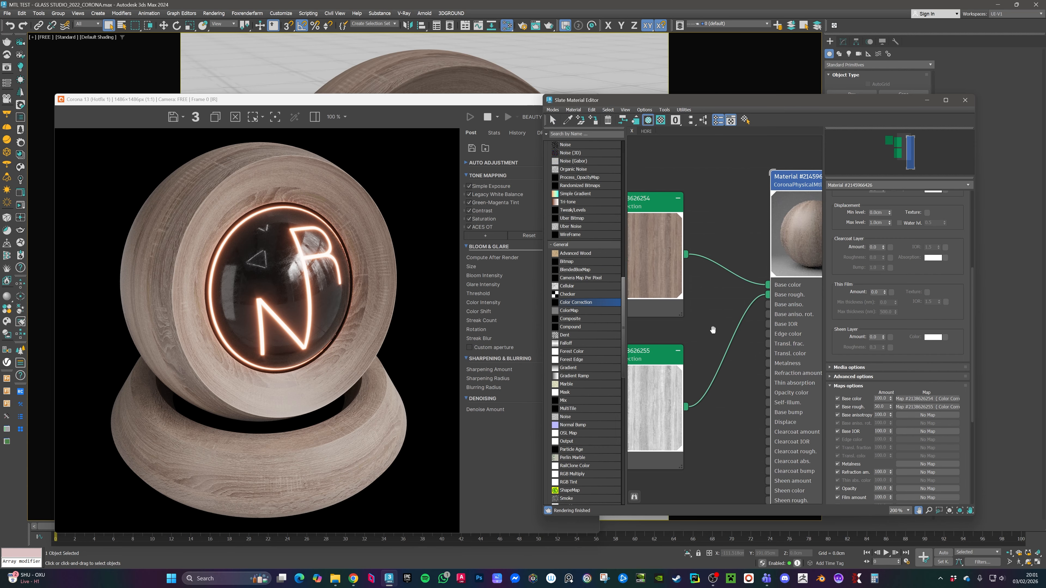
Step: Connect the desaturated Color Correction node's output to the material's Base bump input as well
middle_drag(705, 385, 621, 275)
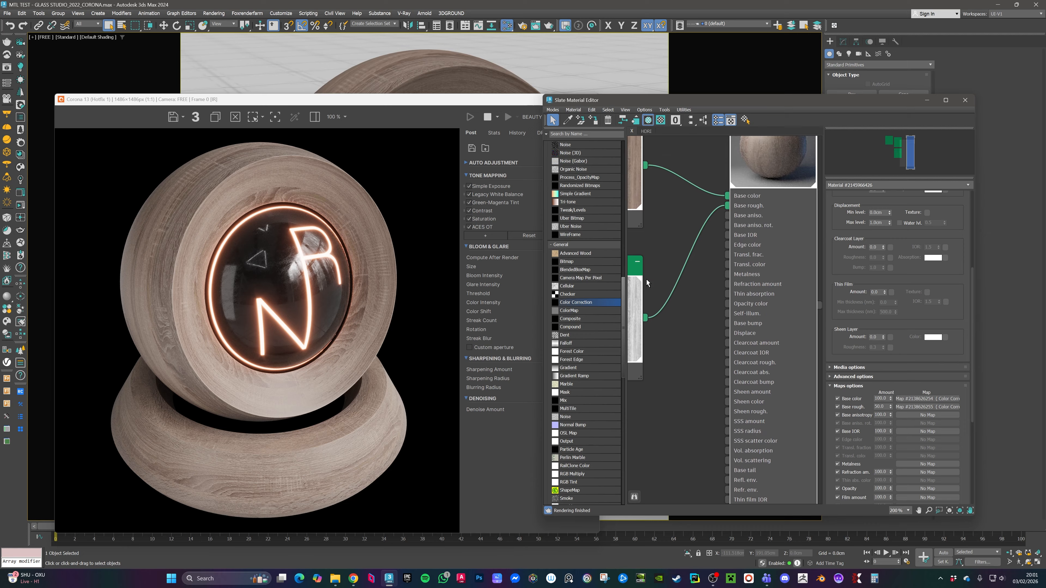
scroll(326, 457, up, 2)
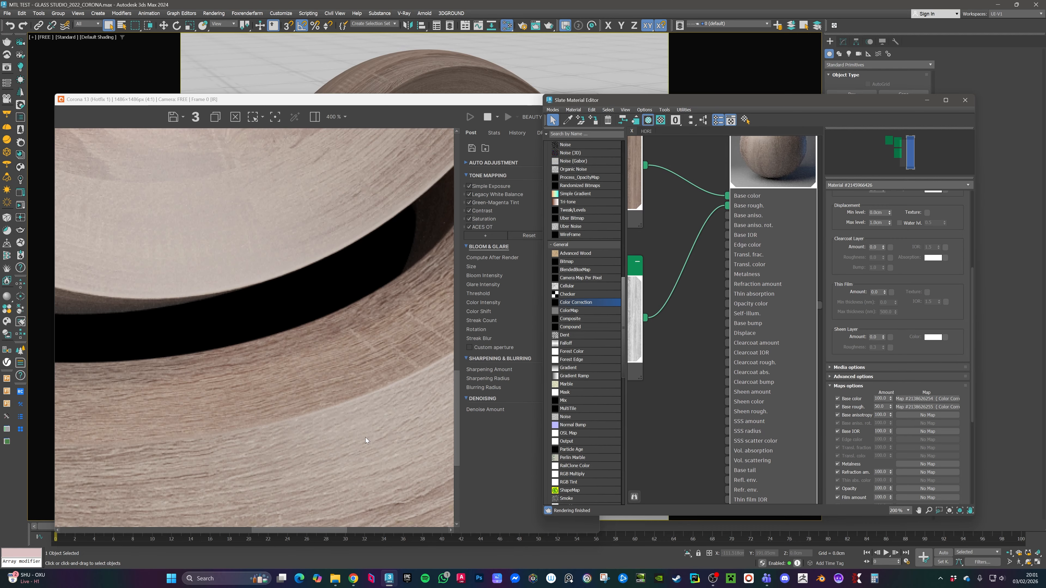
scroll(362, 437, down, 1)
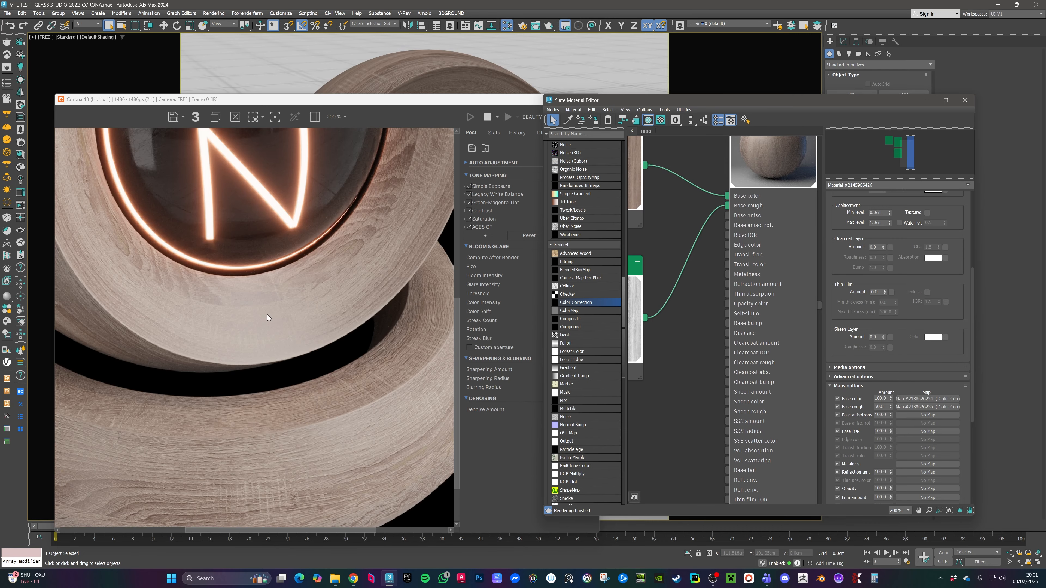
scroll(267, 317, up, 1)
mouse_move(682, 285)
middle_down()
mouse_move(723, 285)
mouse_move(698, 294)
mouse_move(737, 287)
mouse_move(707, 311)
middle_up()
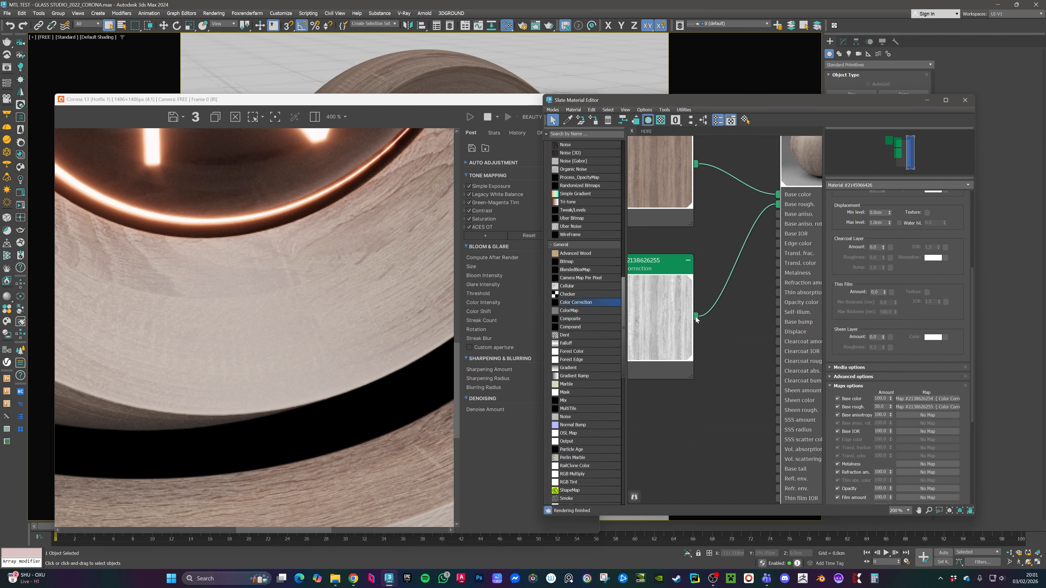
drag(746, 296, 776, 322)
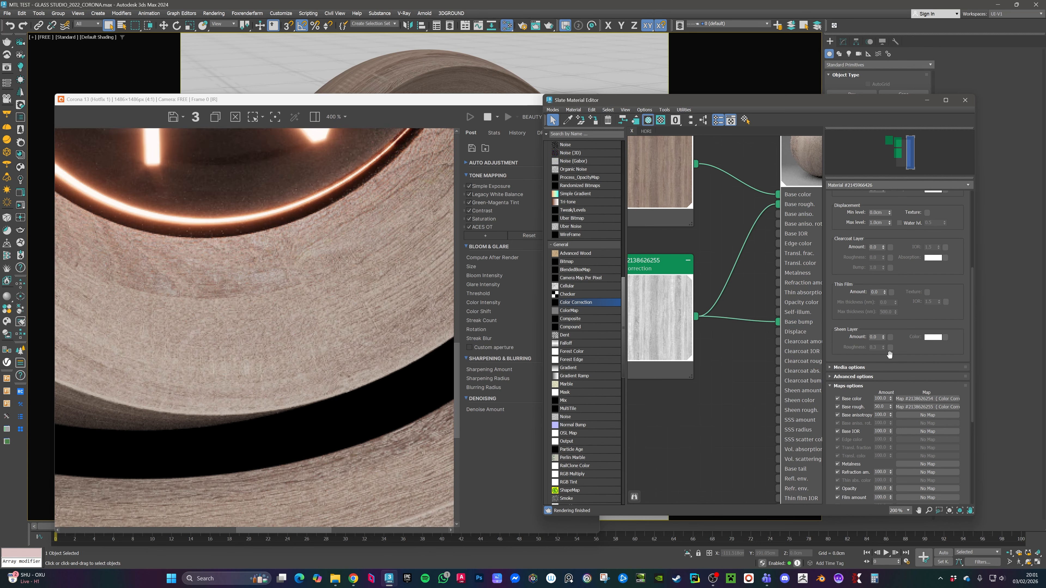
Step: Examine the bump effect on the wood grain and the shaded inner edge of the base close up in the render
drag(944, 281, 957, 445)
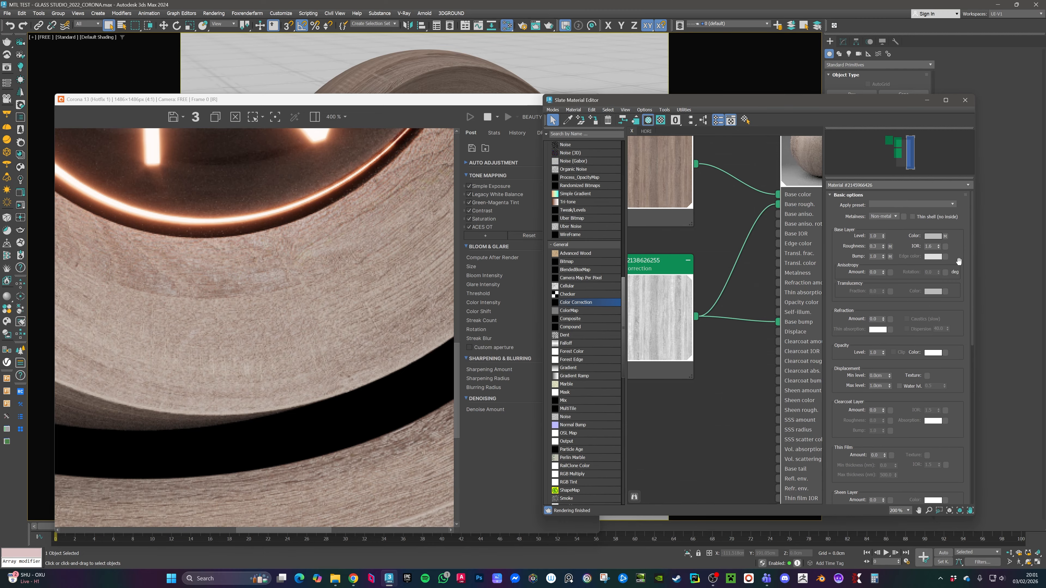
drag(972, 275, 979, 388)
scroll(953, 326, up, 5)
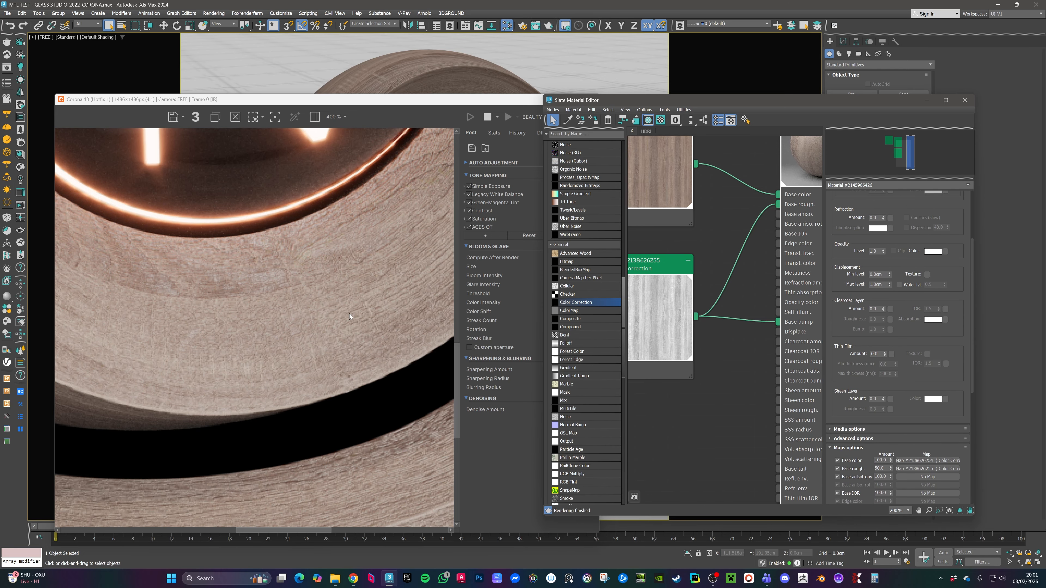
scroll(349, 315, down, 2)
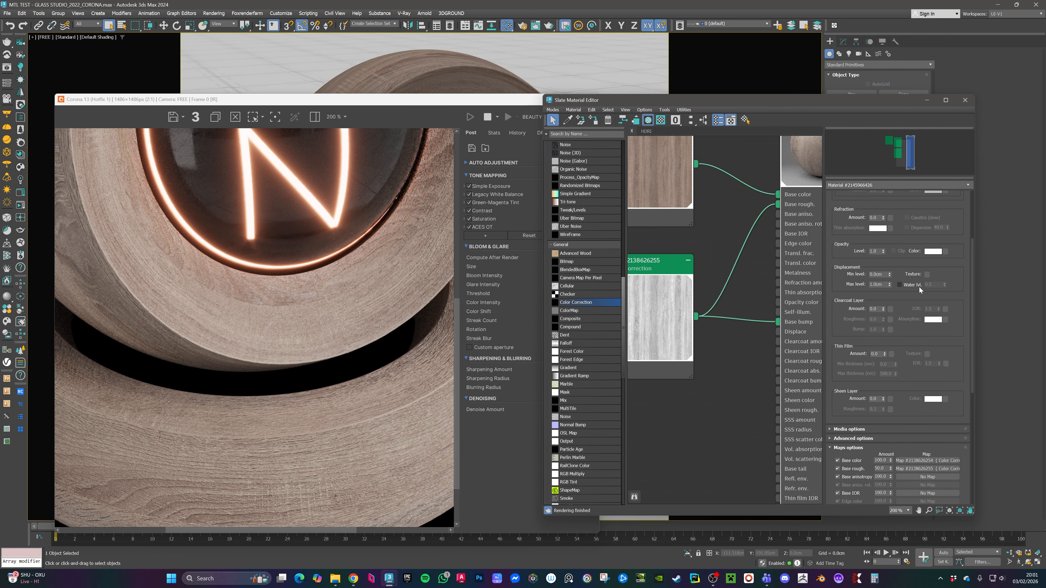
scroll(897, 285, up, 4)
double_click(874, 256)
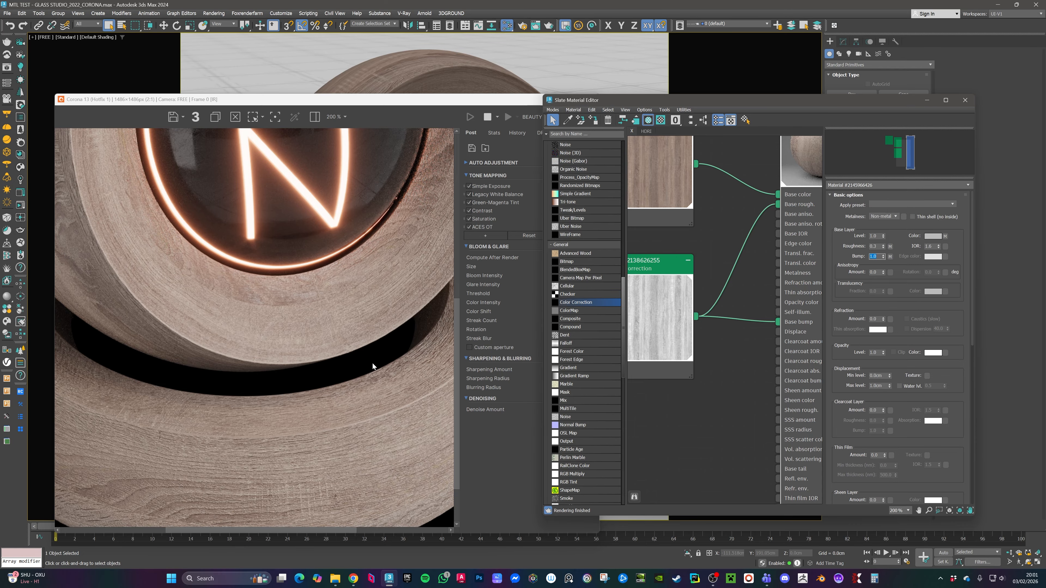
scroll(371, 362, down, 3)
scroll(322, 452, up, 3)
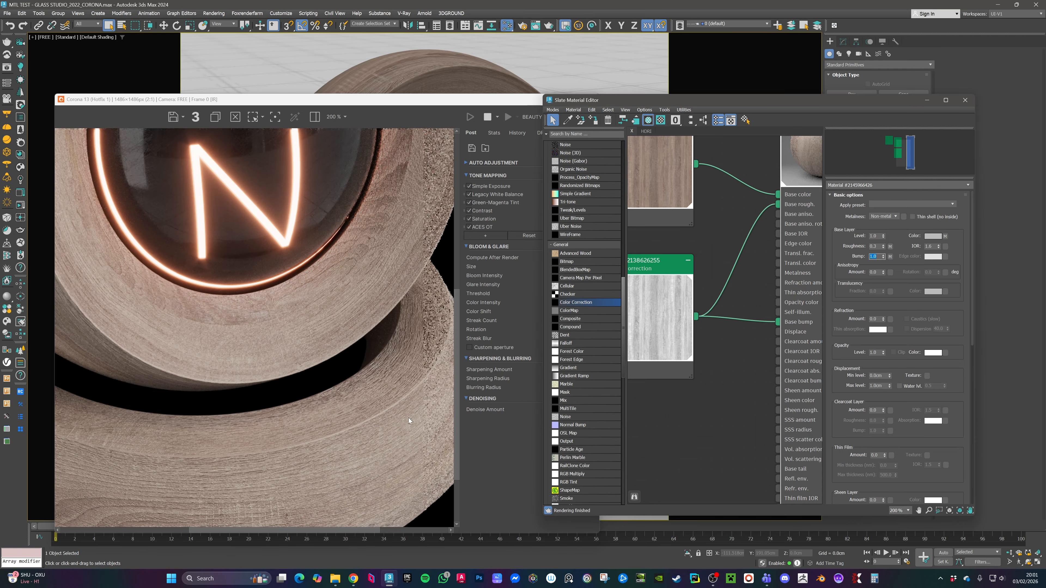
scroll(398, 393, up, 1)
click(407, 297)
drag(407, 297, 374, 306)
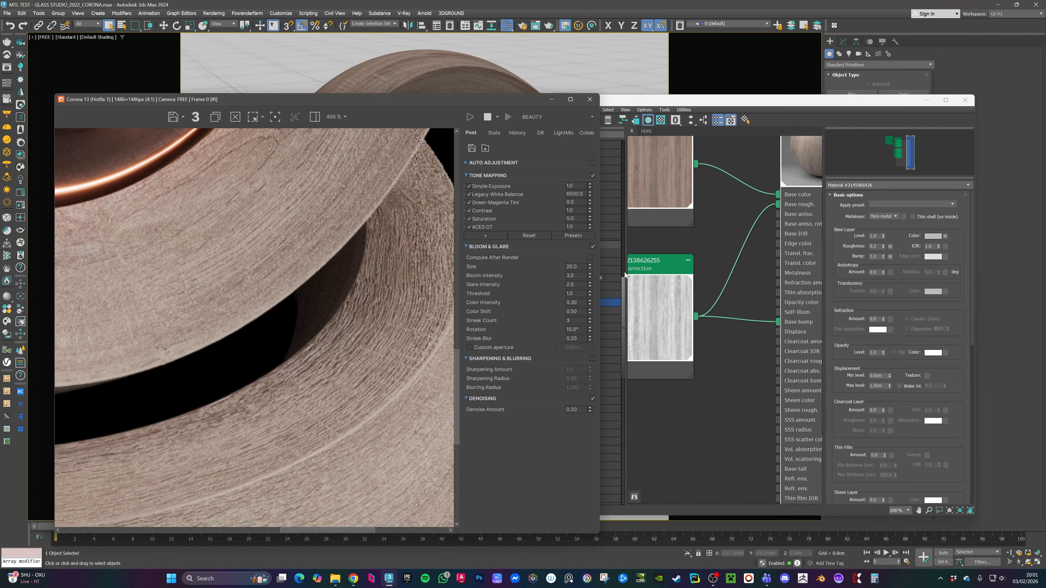
Step: Set the material's base layer bump to 0.5 and check the grain in the render
double_click(877, 258)
text(.5)
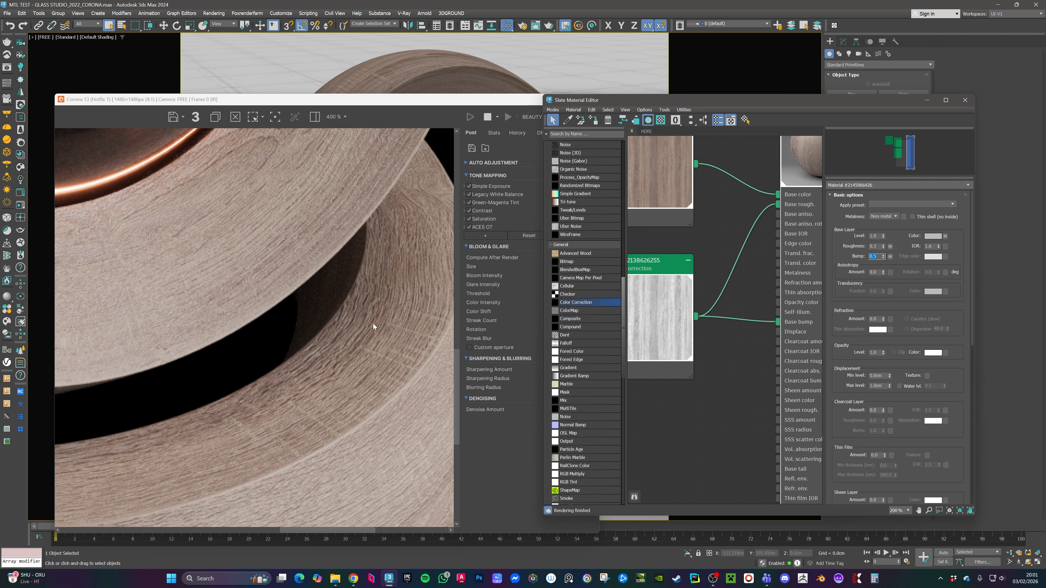
scroll(371, 326, down, 1)
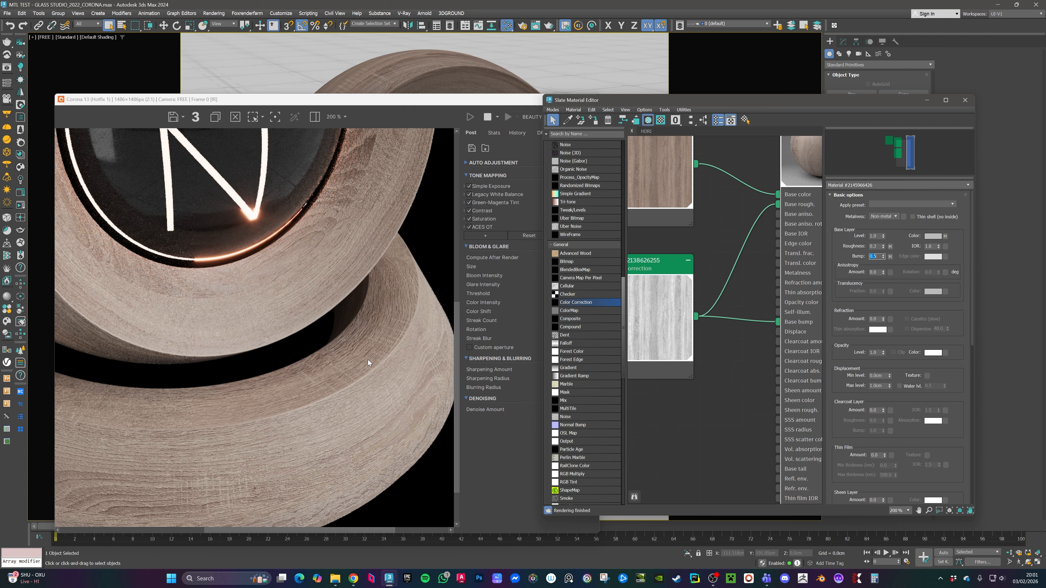
scroll(351, 346, down, 1)
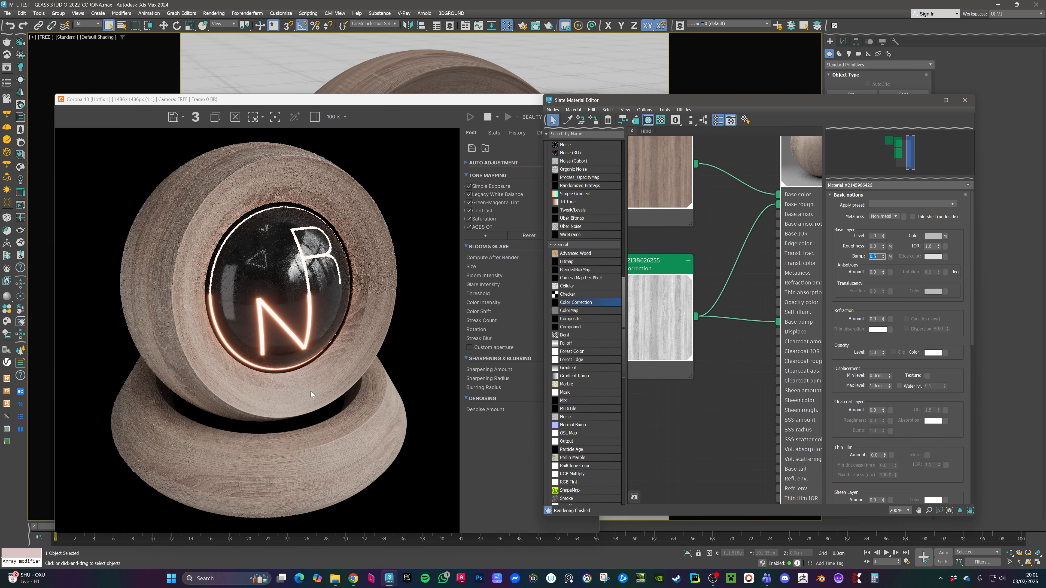
Step: Disconnect the desaturated Color Correction from Base bump and reconnect it to compare the render with and without bump
middle_drag(769, 168, 703, 250)
scroll(713, 255, down, 4)
scroll(754, 299, up, 1)
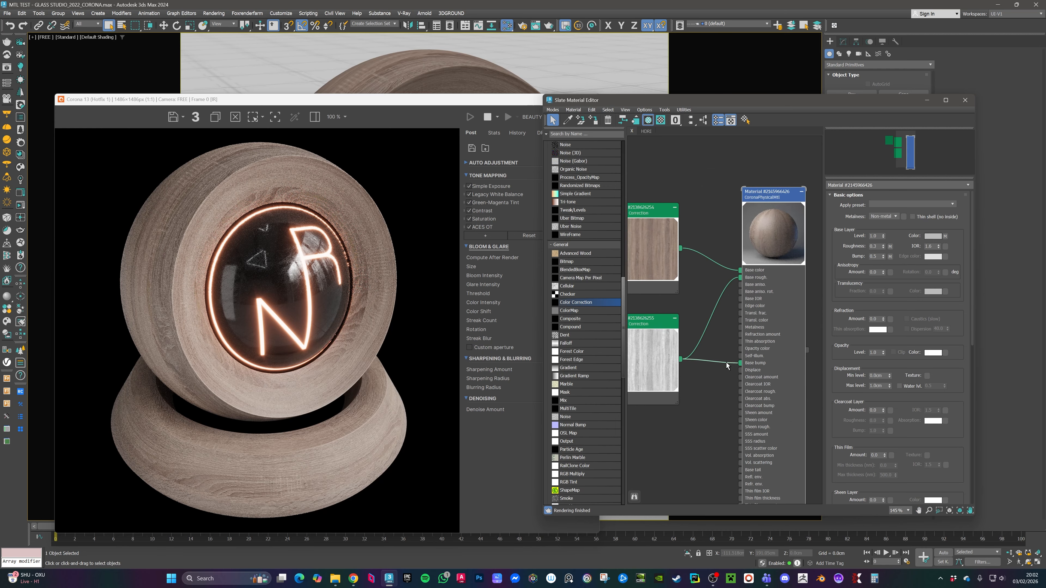
scroll(733, 364, up, 1)
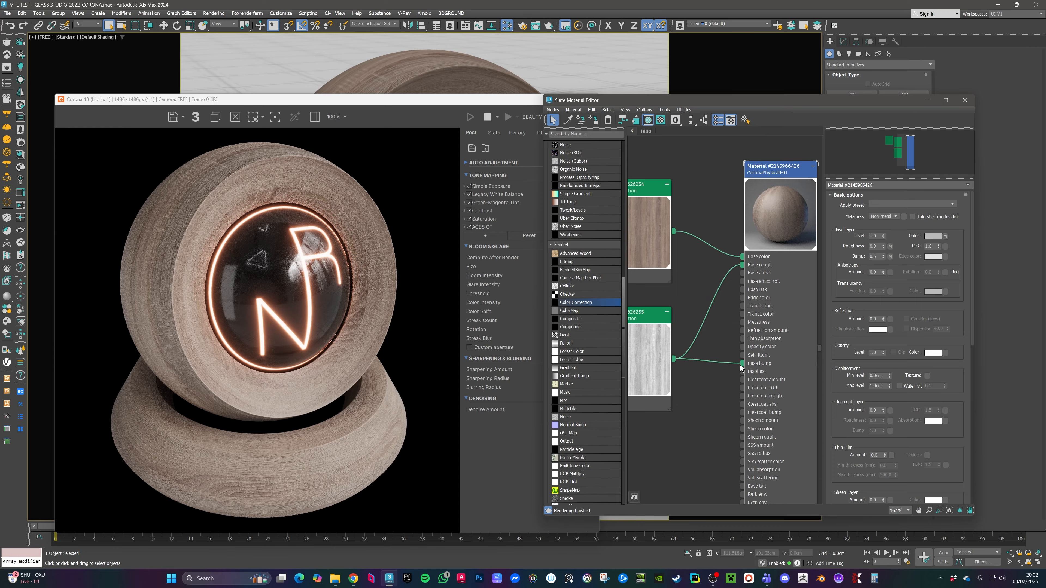
drag(742, 364, 713, 368)
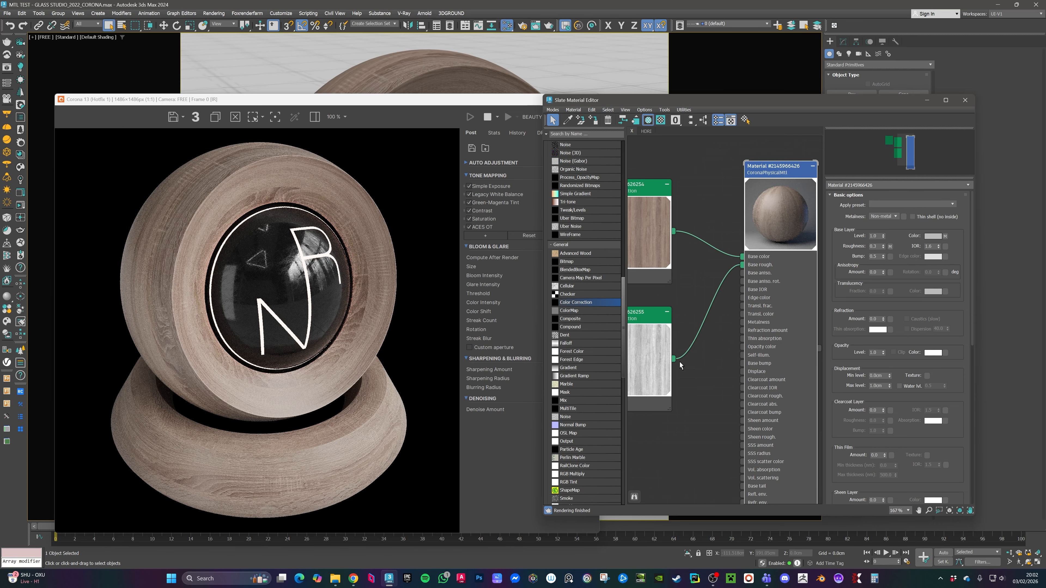
drag(673, 359, 742, 363)
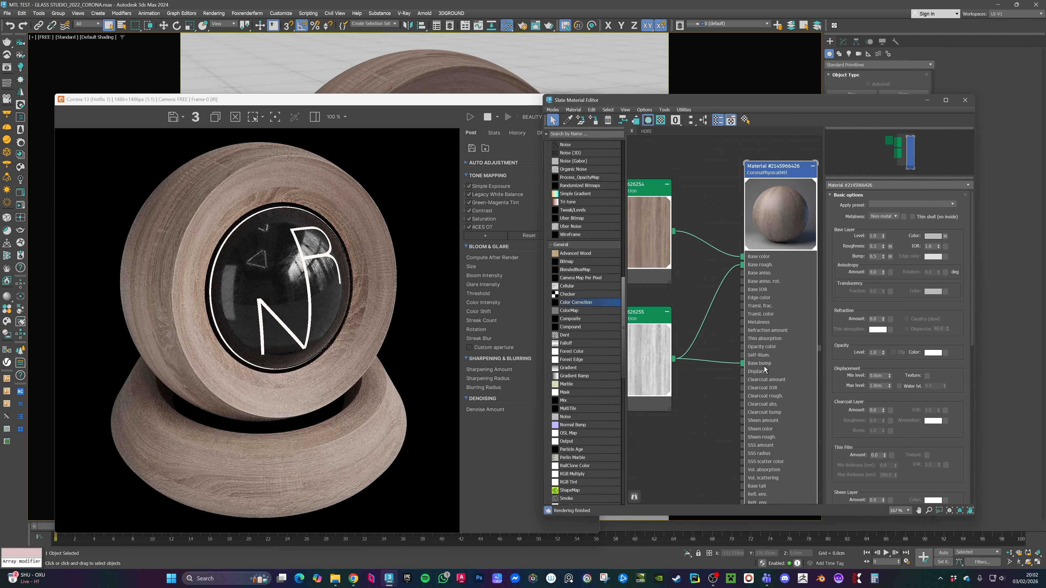
Step: Review how the wood maps link into the Corona Physical material and check their amounts in its maps settings
middle_drag(732, 306, 760, 353)
drag(668, 246, 670, 239)
middle_drag(694, 290, 679, 232)
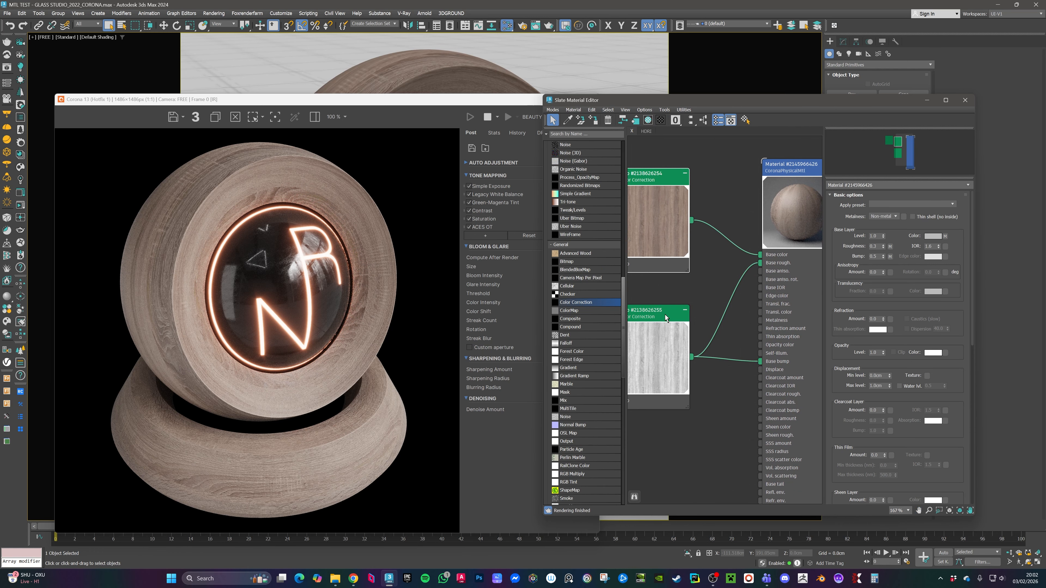
drag(664, 315, 665, 315)
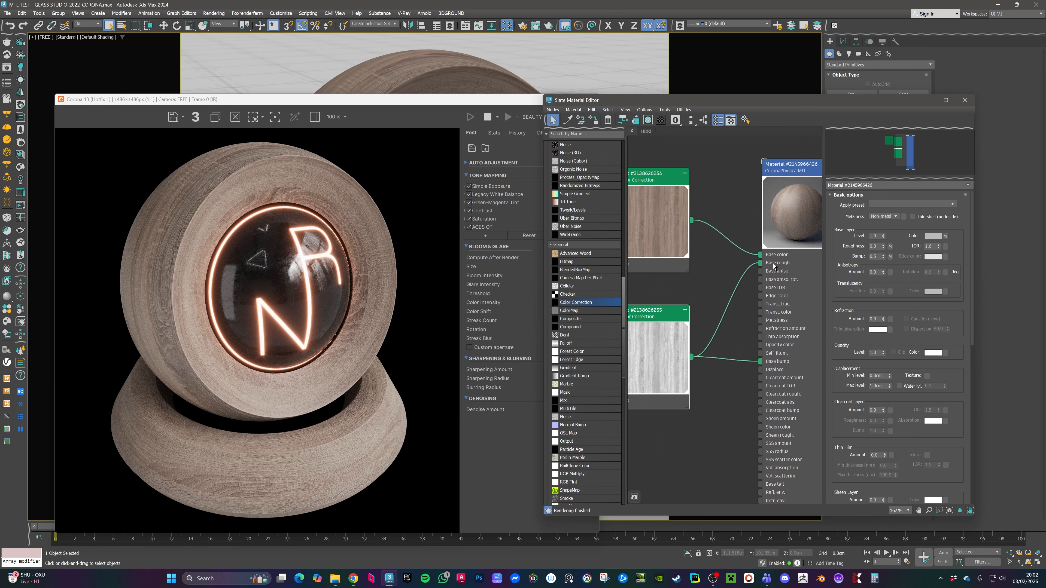
click(787, 168)
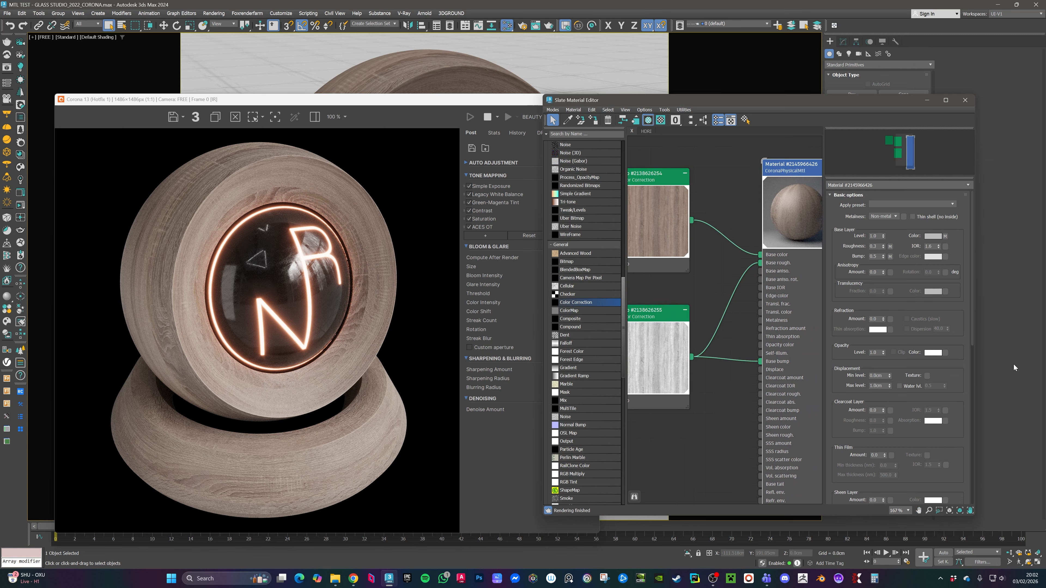
scroll(965, 369, down, 5)
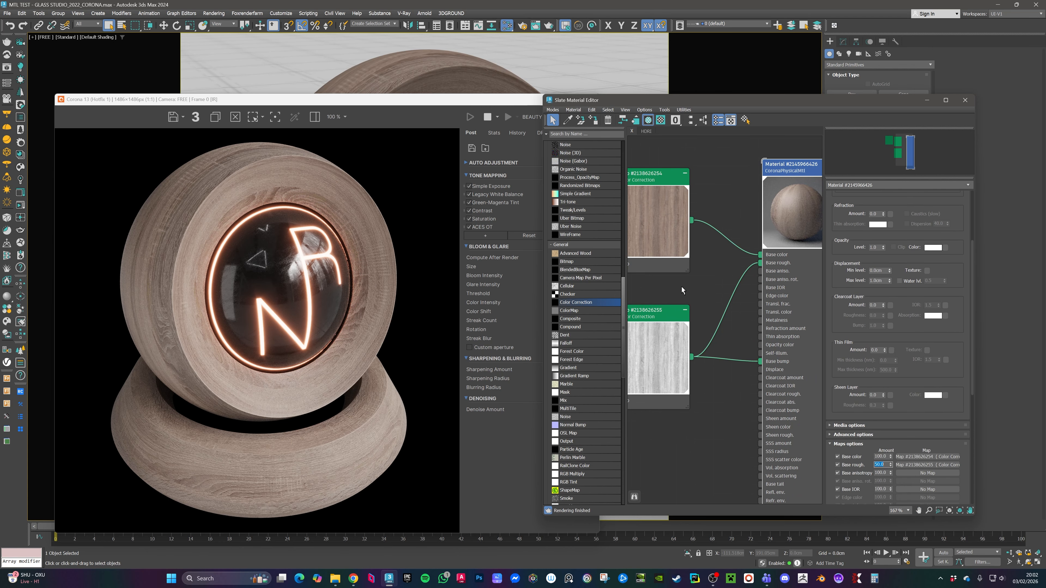
middle_drag(683, 269, 680, 297)
middle_drag(798, 207, 739, 215)
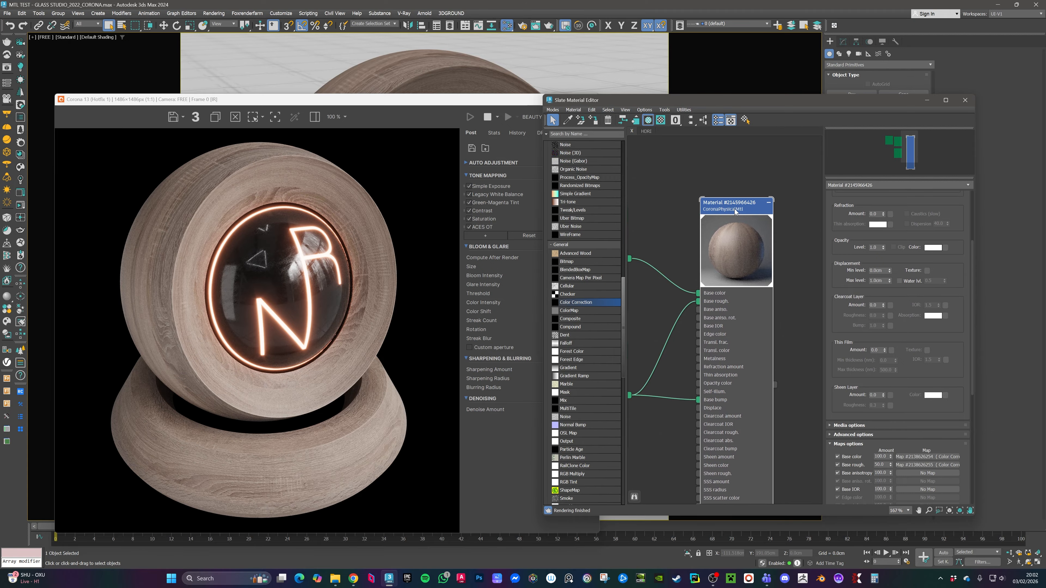
scroll(737, 215, down, 5)
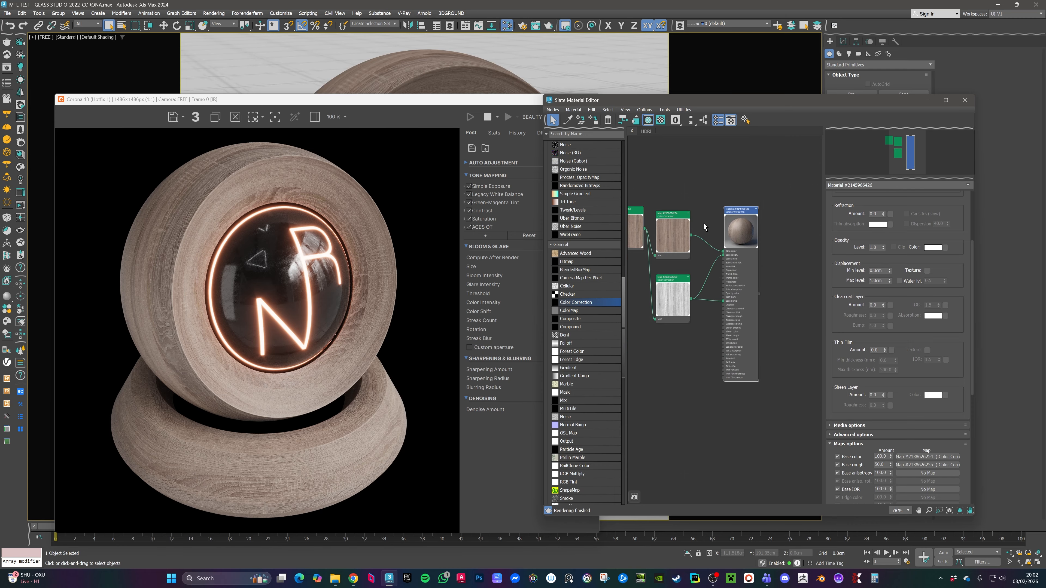
Step: Reposition the wood bitmap node beside the two Color Correction nodes and open its parameters
middle_drag(704, 223, 746, 228)
drag(674, 216, 653, 255)
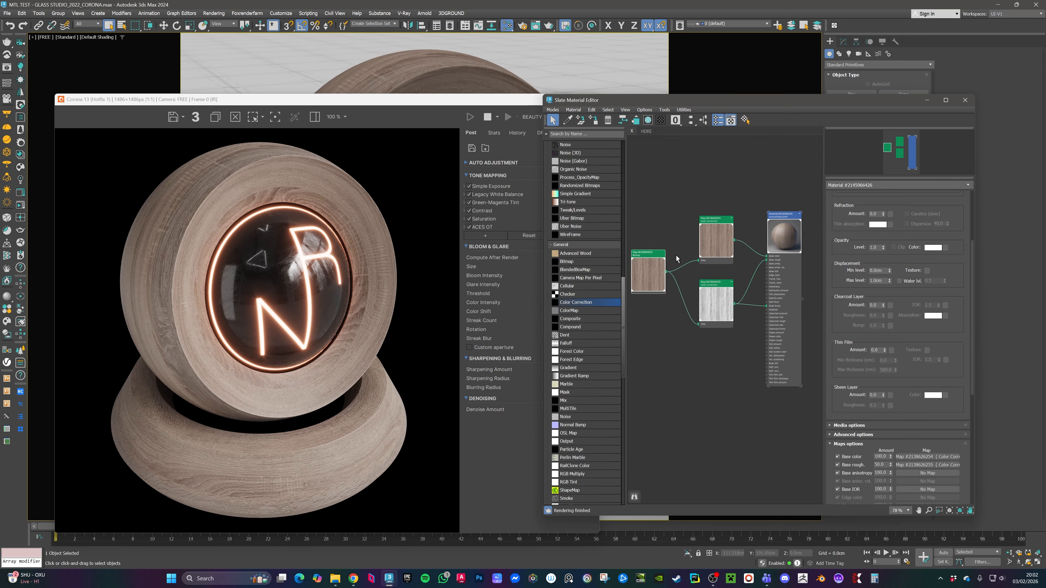
scroll(642, 253, up, 3)
double_click(654, 283)
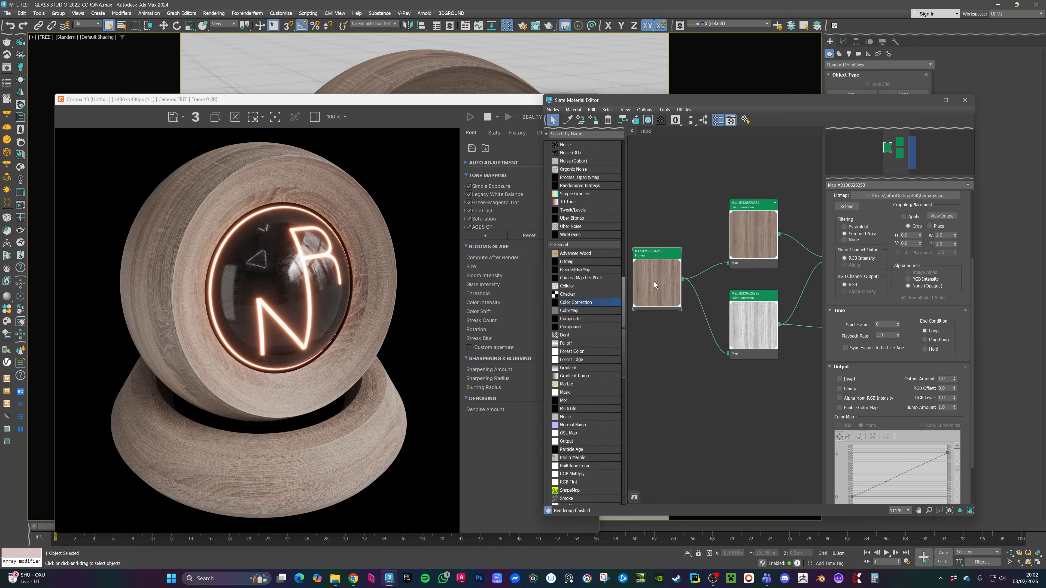
middle_drag(705, 278, 673, 276)
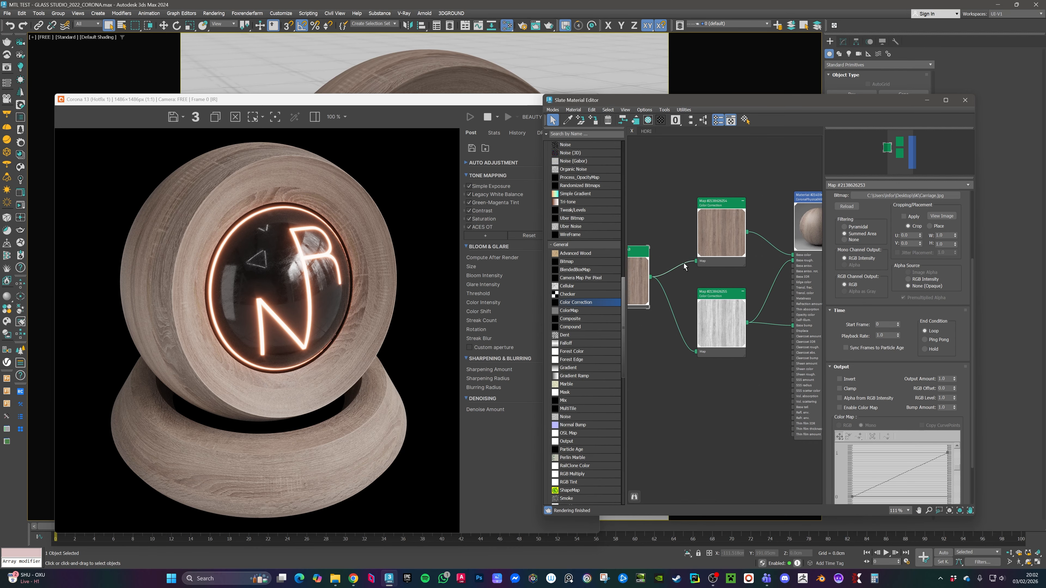
Step: Set the hue shift of the Color Correction feeding Base color to about 10.6
mouse_move(721, 205)
mouse_down()
mouse_move(736, 200)
mouse_move(717, 211)
mouse_up()
double_click(726, 216)
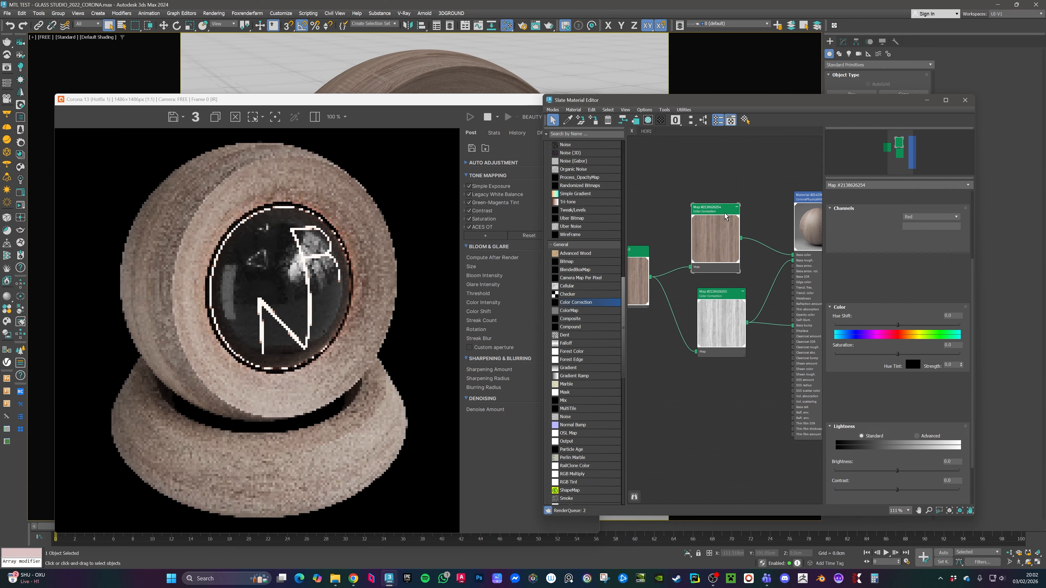
drag(898, 283, 902, 284)
Step: Switch that Color Correction's lightness to Advanced and set the RGB gamma/contrast to 0.7
click(916, 346)
double_click(894, 378)
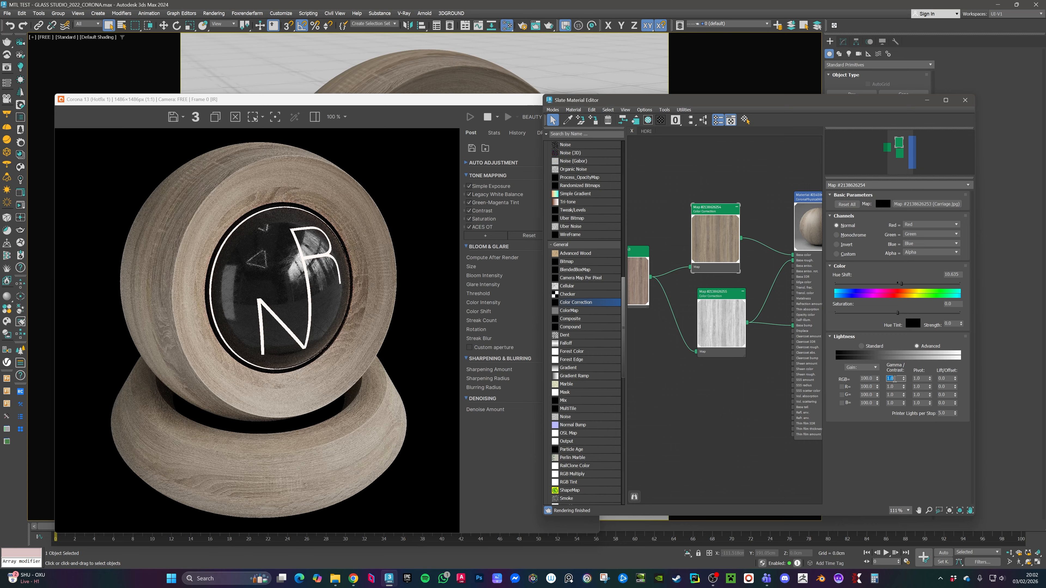
text(0.7)
key(Return)
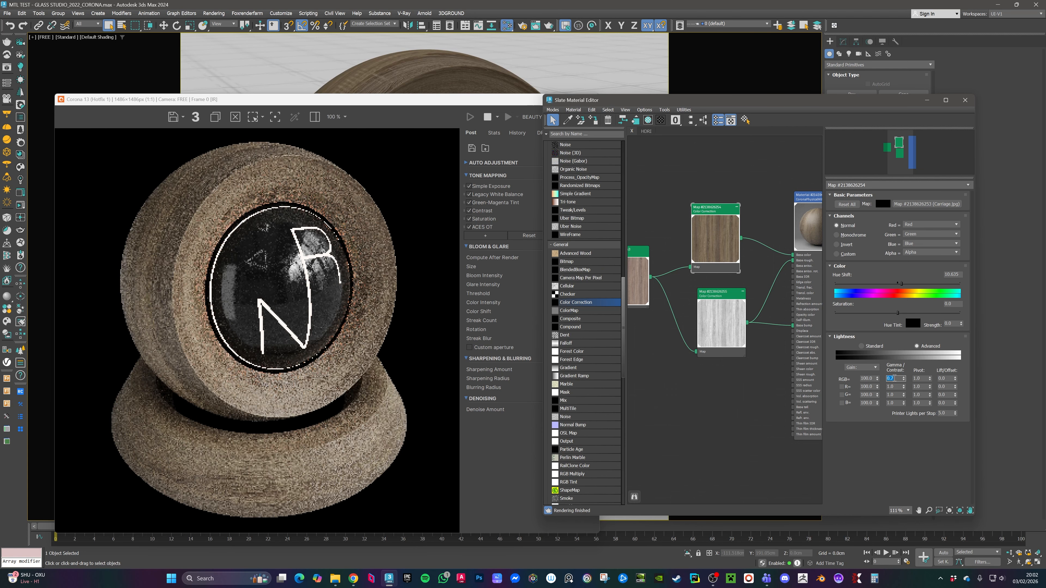
Step: Darken the base color map by trying an RGB gain of 70 and settling on 50
double_click(867, 378)
text(70)
key(Return)
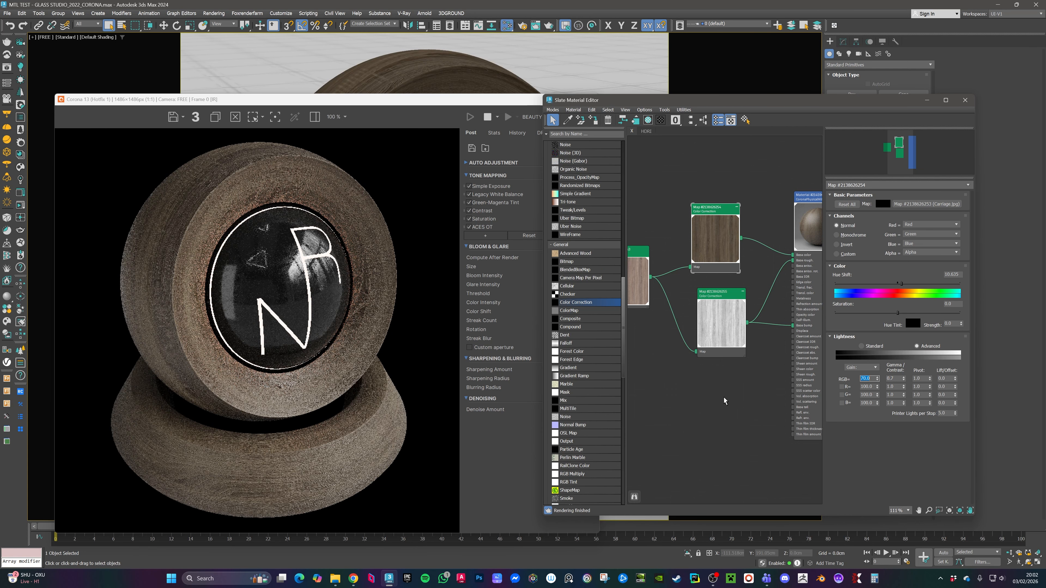
text(50)
key(Return)
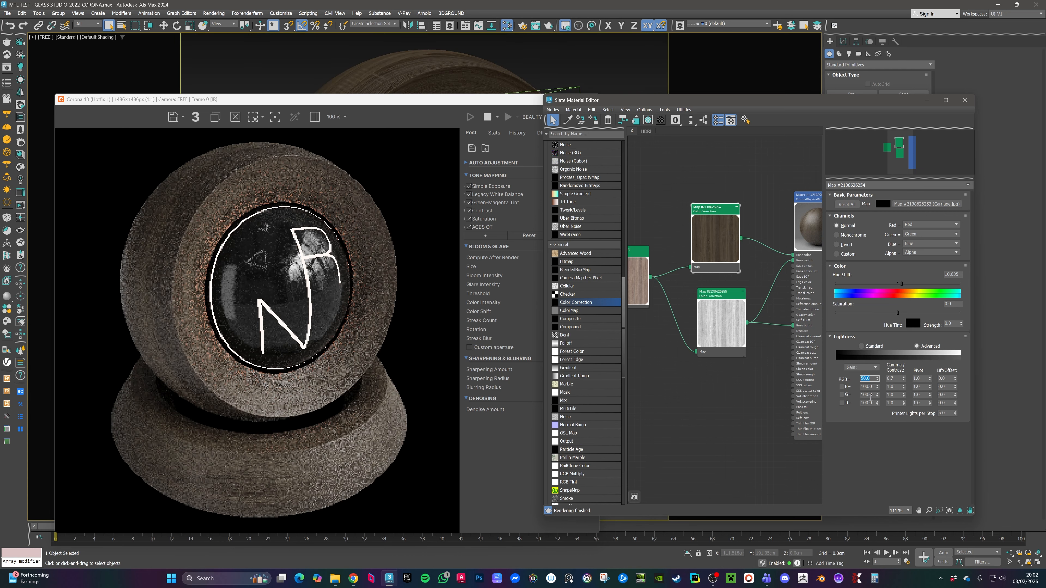
Step: Examine the darkened wood grain on the ring and base close up in the render
scroll(310, 424, up, 2)
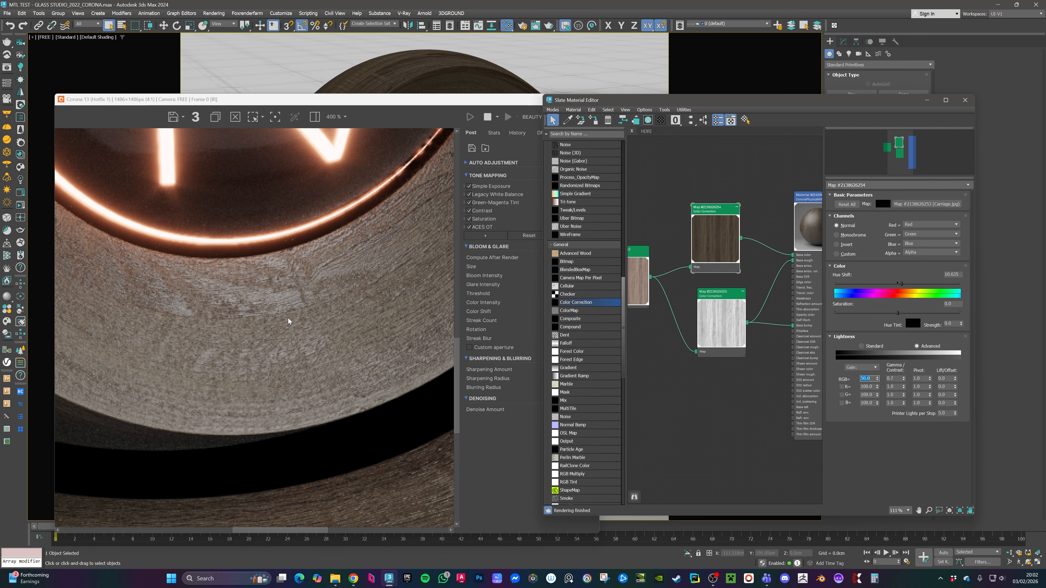
scroll(316, 306, down, 1)
middle_drag(355, 465, 320, 406)
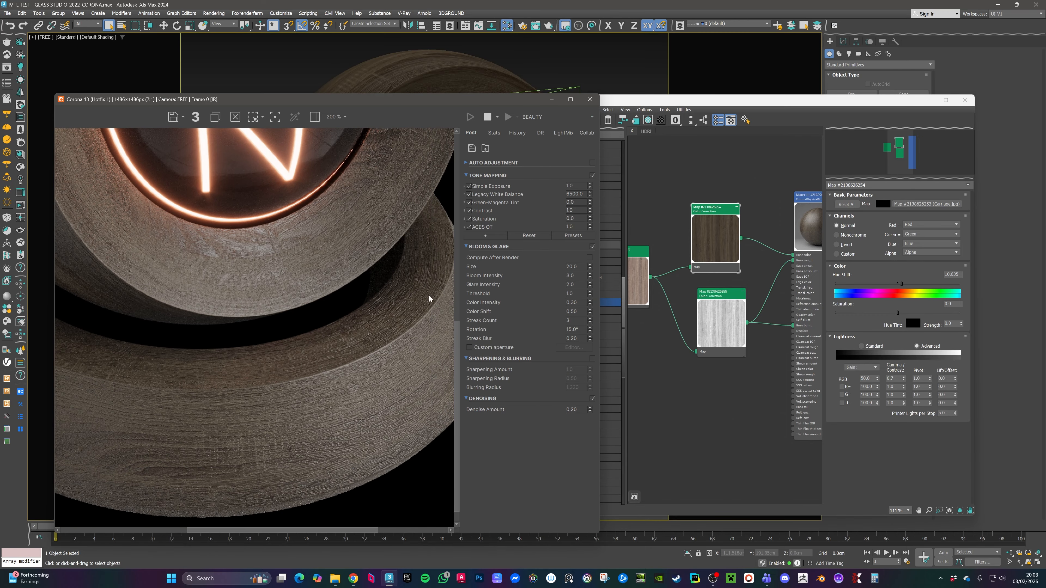
scroll(383, 369, down, 1)
scroll(359, 441, up, 1)
middle_drag(350, 439, 391, 387)
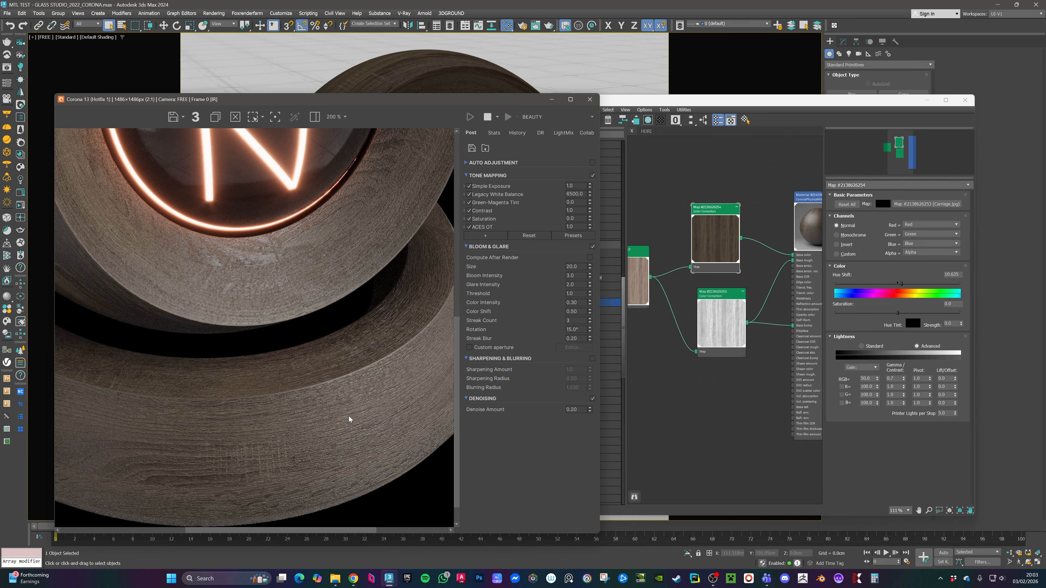
scroll(349, 397, down, 1)
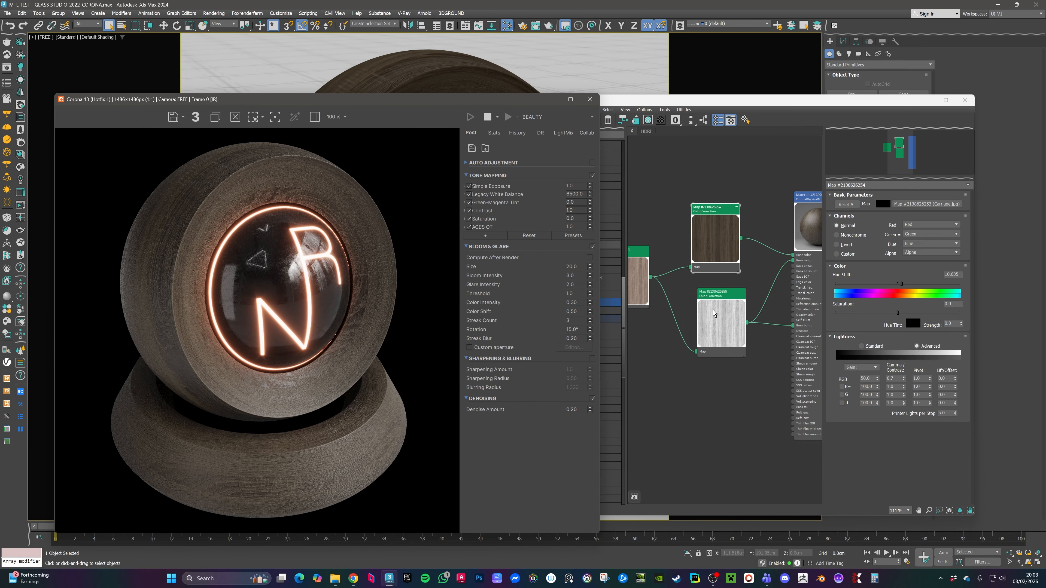
Step: Place the render window and the Slate Material Editor side by side and bring the whole wood node graph into view
middle_drag(736, 281, 696, 304)
scroll(723, 310, down, 1)
scroll(719, 307, down, 1)
middle_drag(714, 303, 707, 257)
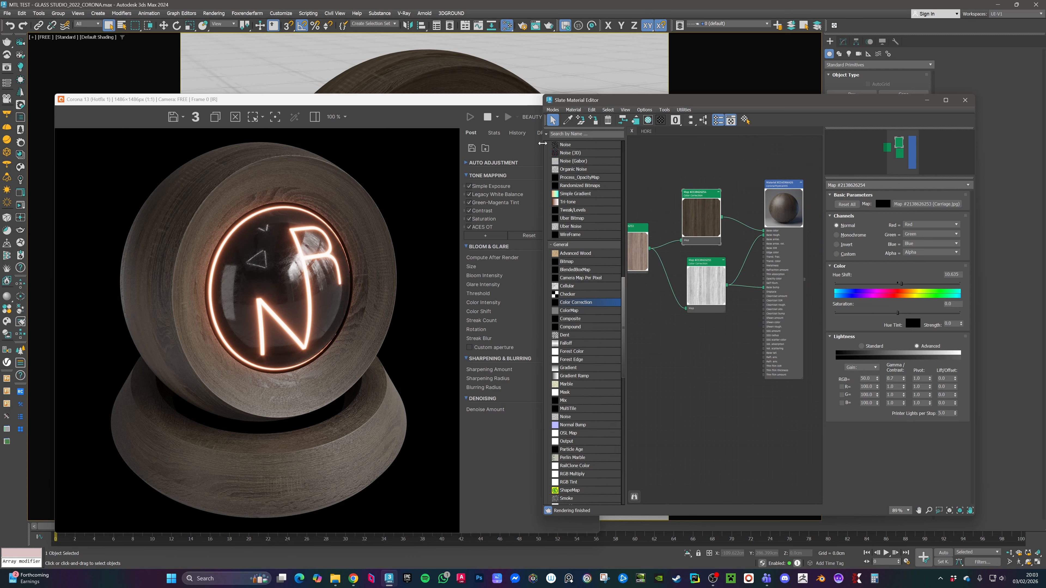
drag(446, 102, 410, 96)
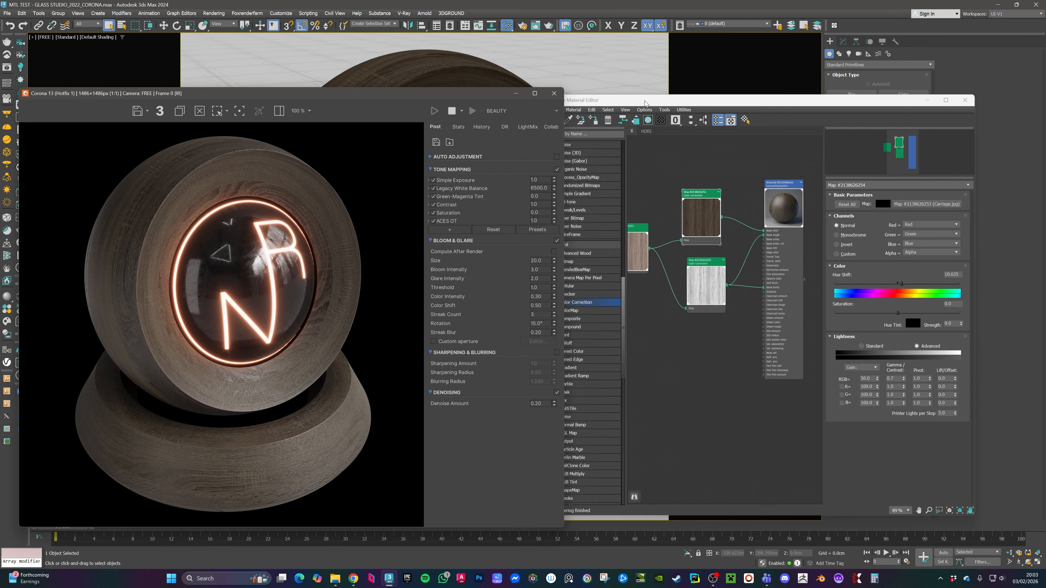
drag(644, 104, 669, 101)
scroll(718, 280, down, 2)
middle_drag(697, 289, 746, 283)
middle_drag(773, 232, 760, 232)
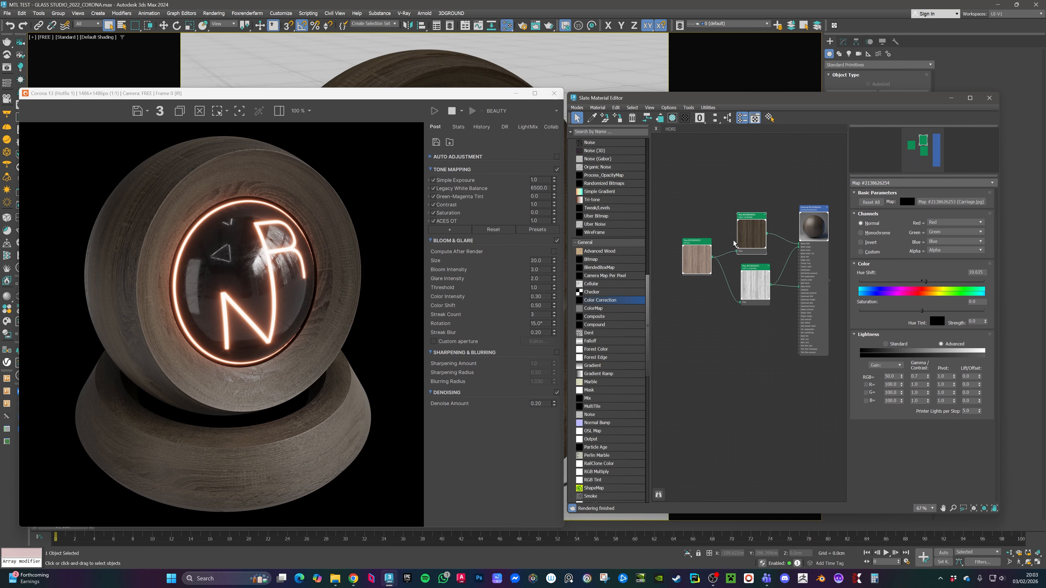
middle_drag(750, 282, 714, 260)
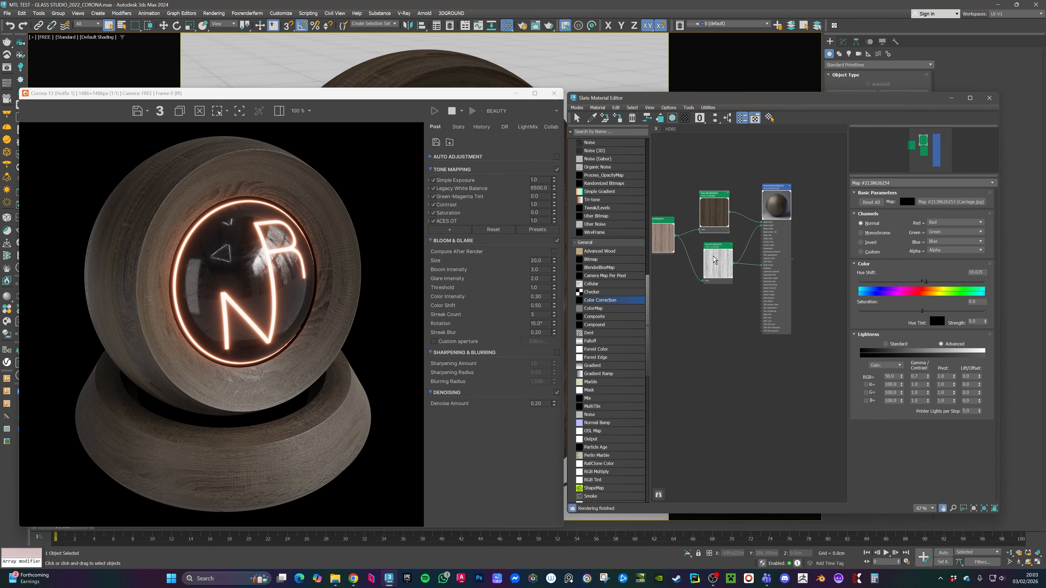
Step: Add a new CoronaPhysicalMtl node below the existing wood material
scroll(633, 301, up, 2)
scroll(634, 302, up, 2)
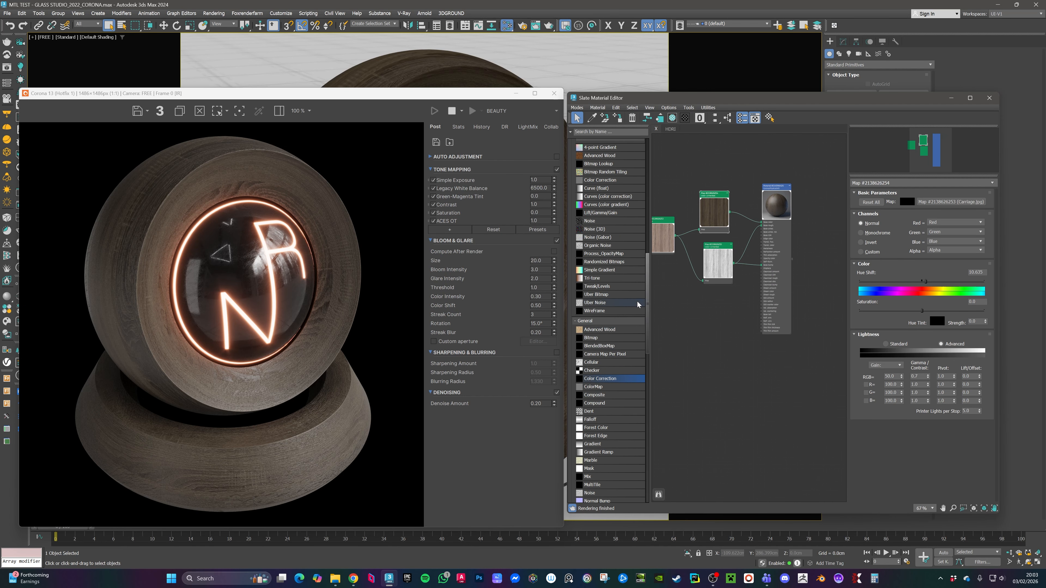
drag(648, 307, 650, 198)
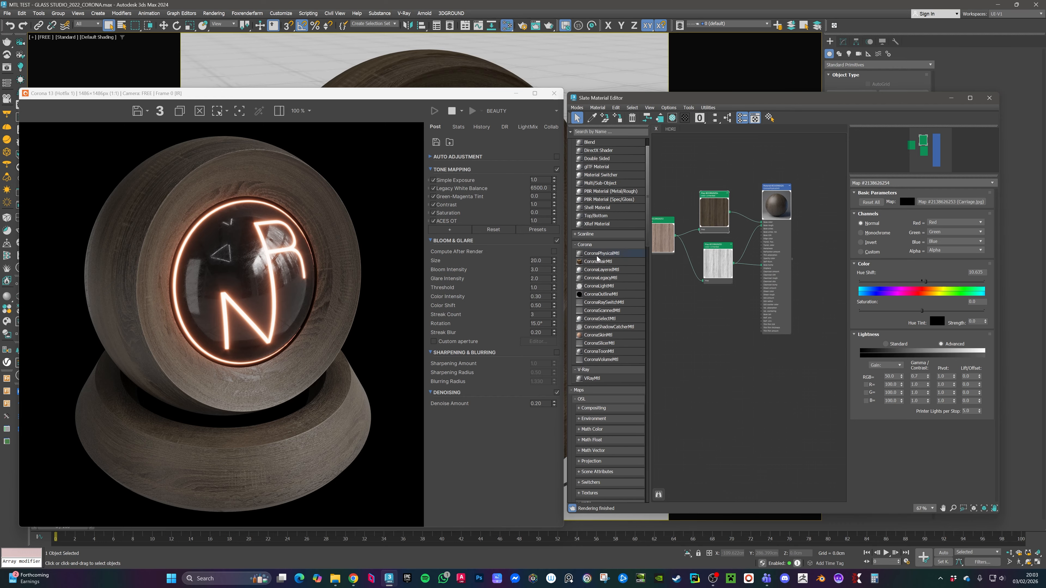
drag(609, 253, 734, 323)
scroll(782, 412, up, 4)
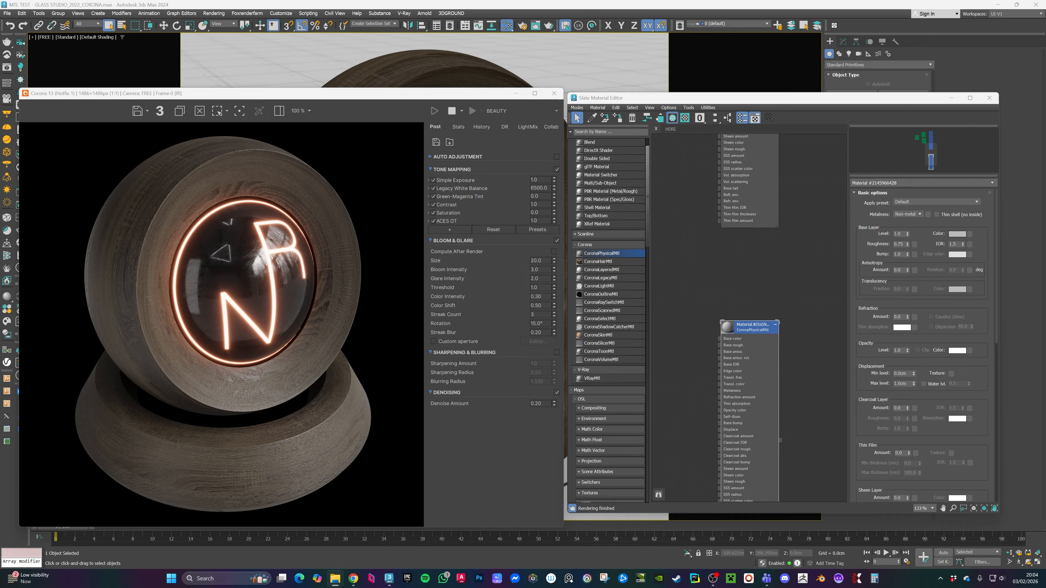
Step: Bring the worn wood planks color texture into the graph as a bitmap and place it beside the new material
drag(416, 366, 677, 351)
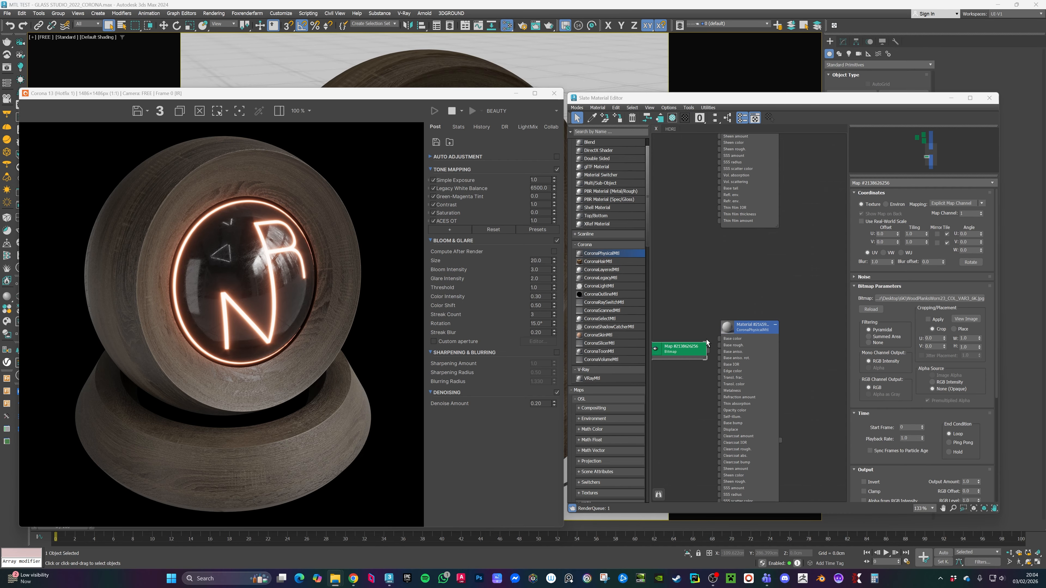
middle_drag(703, 339, 761, 316)
scroll(741, 331, up, 2)
drag(745, 331, 696, 323)
Step: Route the plank bitmap through a new Color Correction into Base color and apply the new material to the model
drag(644, 234, 648, 342)
drag(609, 388, 752, 271)
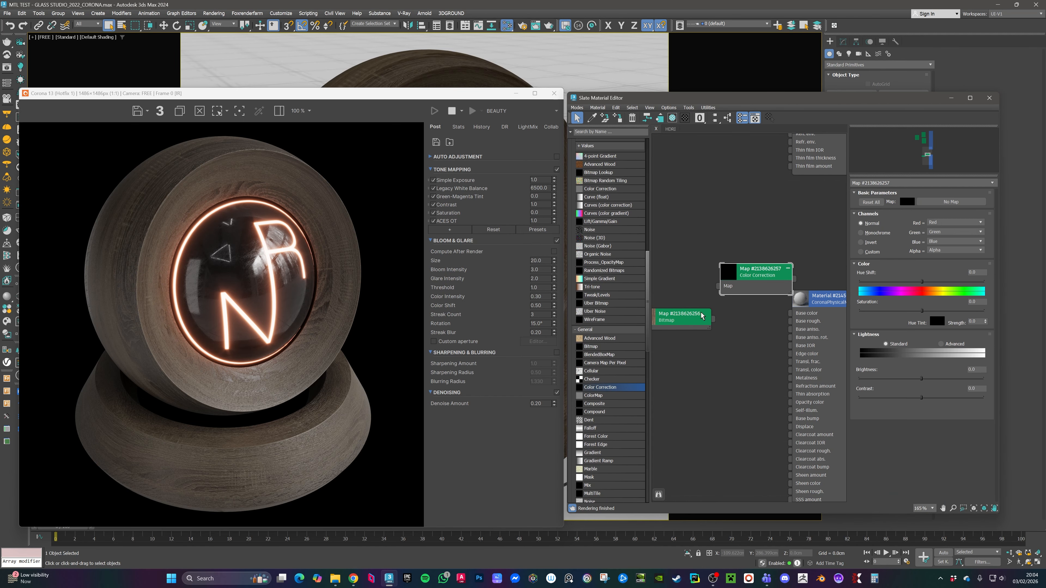
drag(692, 327, 767, 292)
drag(790, 313, 790, 313)
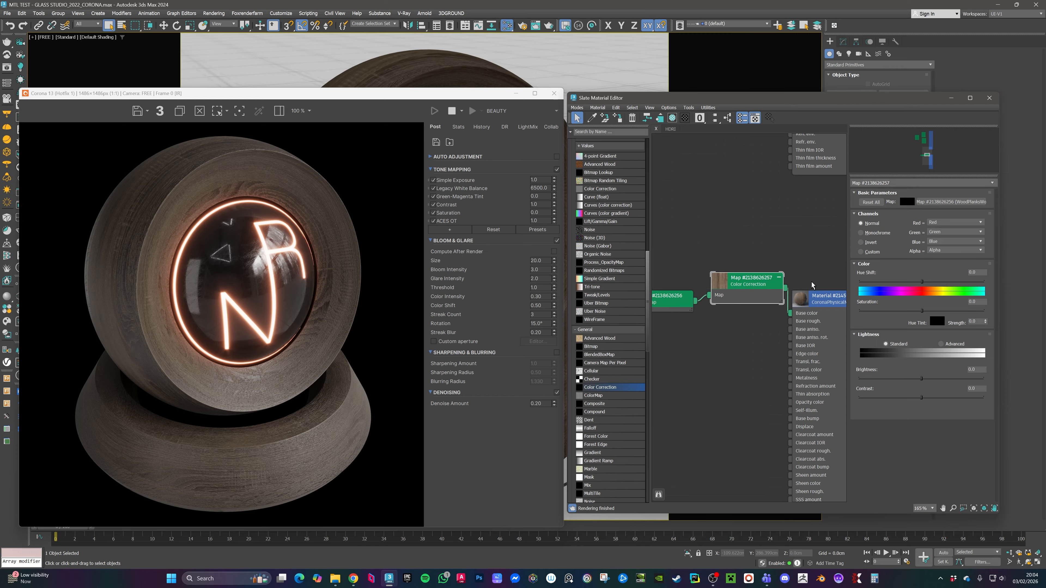
click(821, 297)
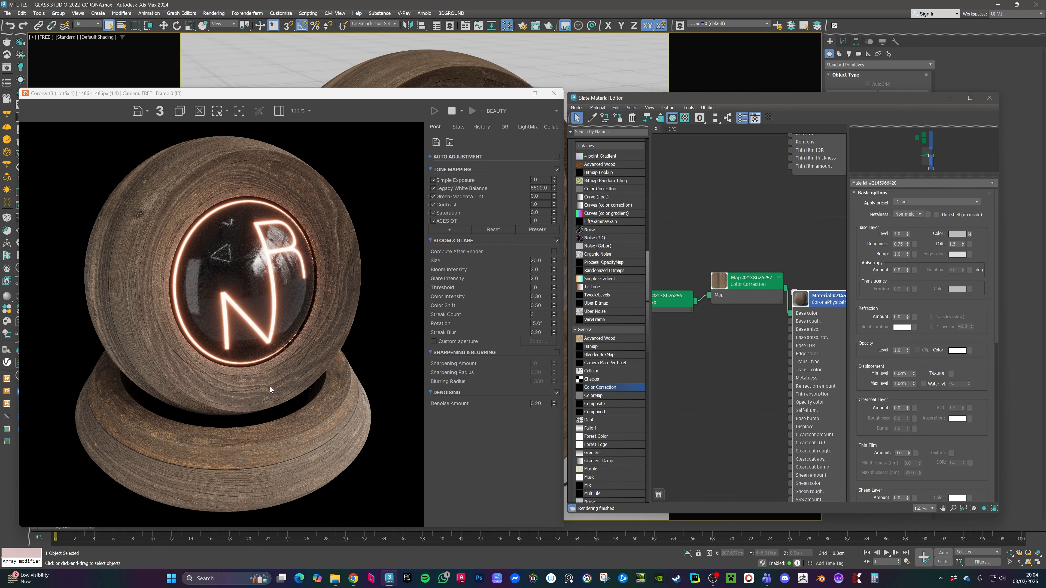
Step: Examine the new plank texture's grain on the ring and base close up in the render
scroll(268, 392, up, 1)
middle_drag(304, 401, 320, 332)
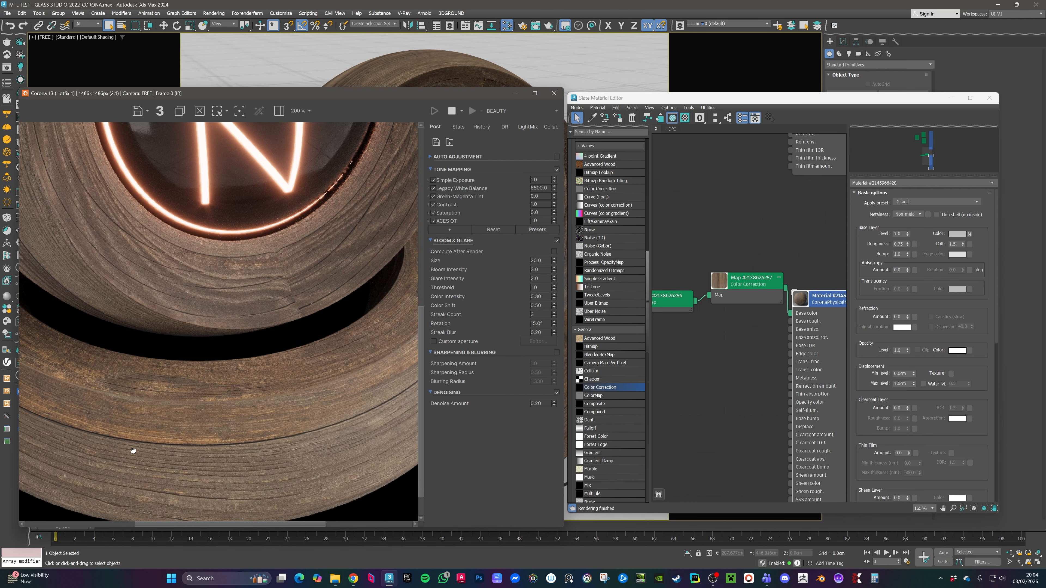
middle_drag(37, 400, 206, 387)
middle_drag(320, 378, 119, 396)
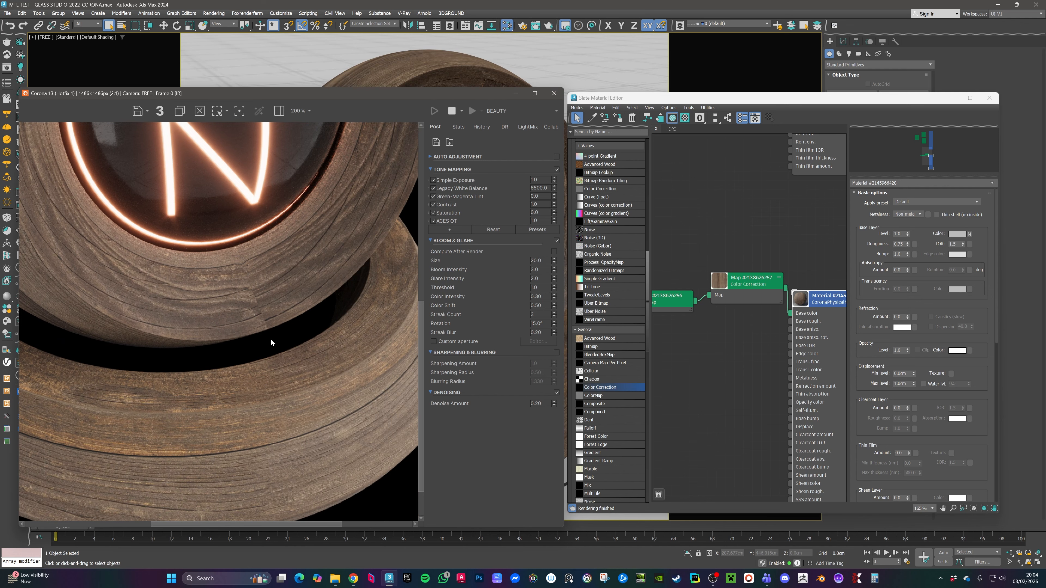
scroll(294, 358, down, 1)
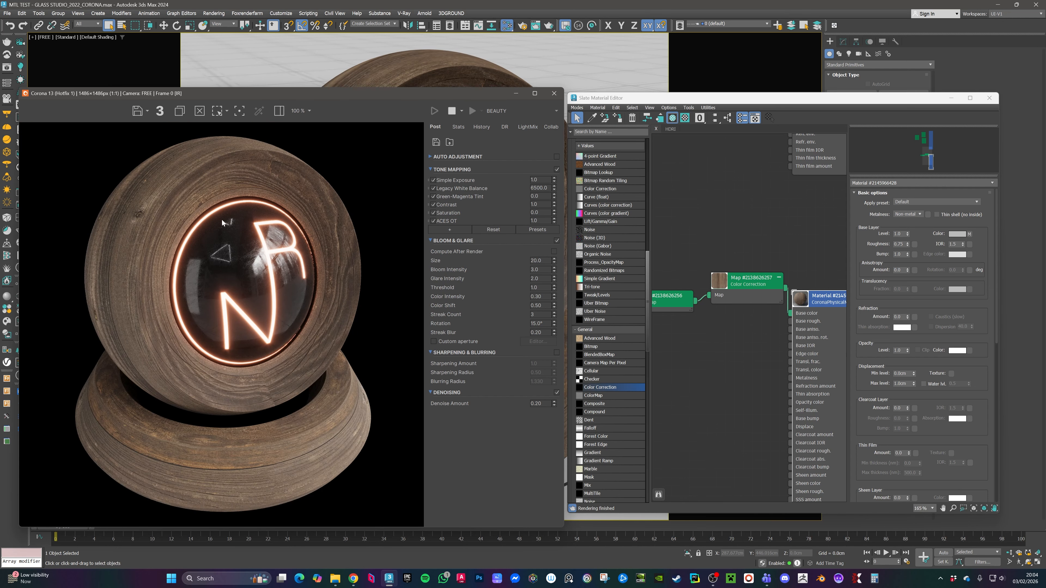
scroll(287, 446, up, 1)
middle_drag(287, 447, 351, 383)
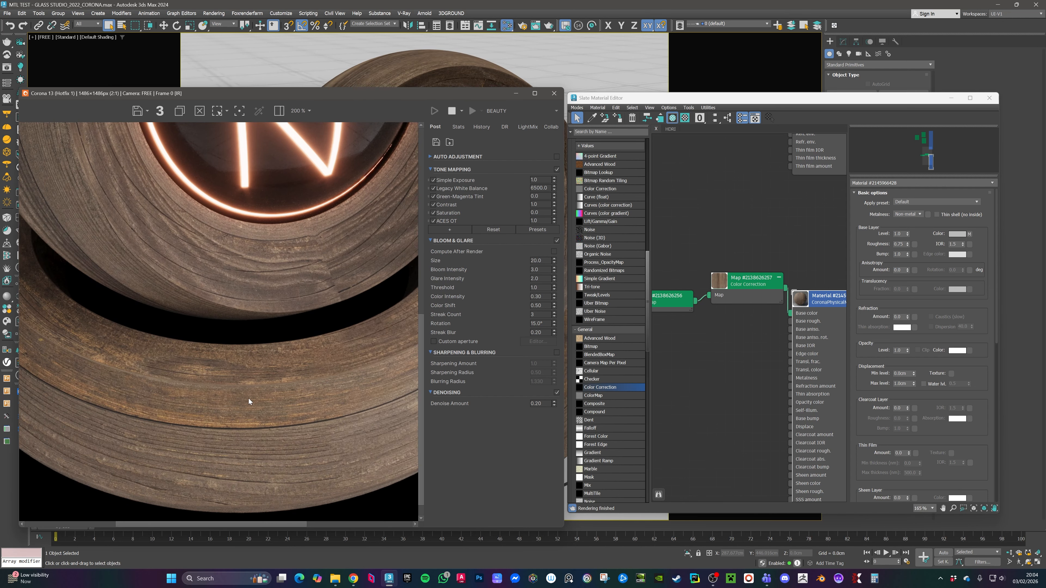
scroll(349, 408, down, 1)
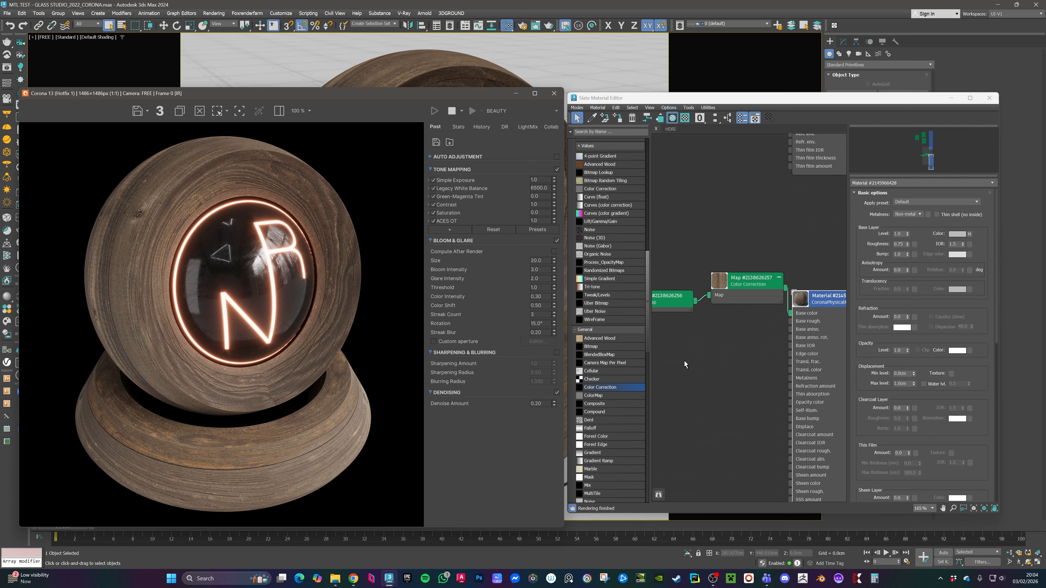
Step: Rearrange the new material's nodes and delete the Color Correction between the plank bitmap and Base color
middle_drag(702, 341, 759, 328)
drag(785, 239, 721, 297)
drag(806, 271, 709, 308)
middle_drag(728, 312, 739, 266)
click(766, 312)
scroll(687, 245, down, 1)
double_click(685, 260)
key(Delete)
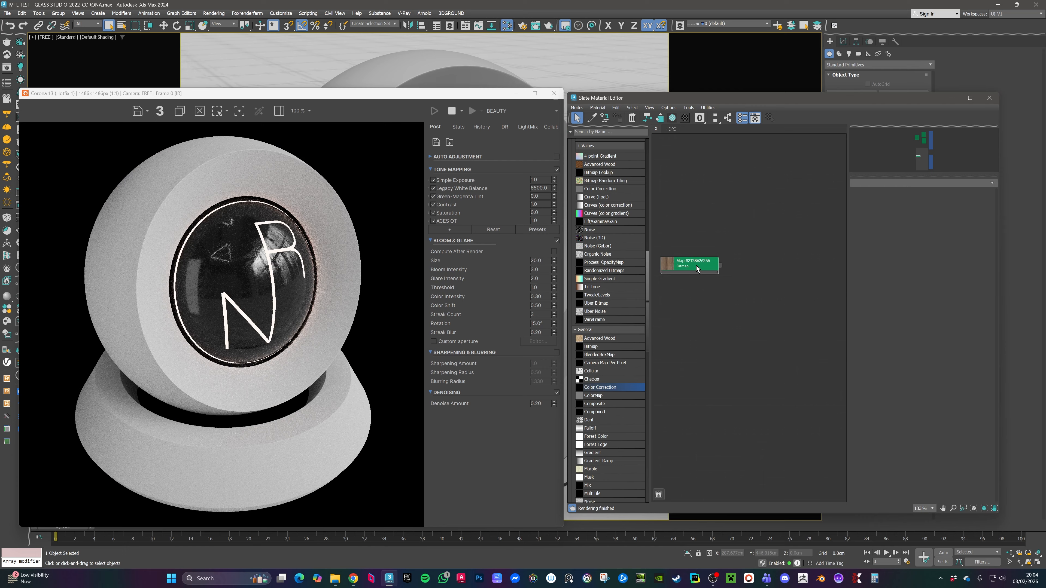
Step: Bring the WoodPlanksWorn23_AO_6K texture in as a bitmap below the plank color bitmap and enlarge both node previews
drag(695, 266, 698, 264)
drag(592, 346, 681, 295)
middle_drag(672, 293, 686, 292)
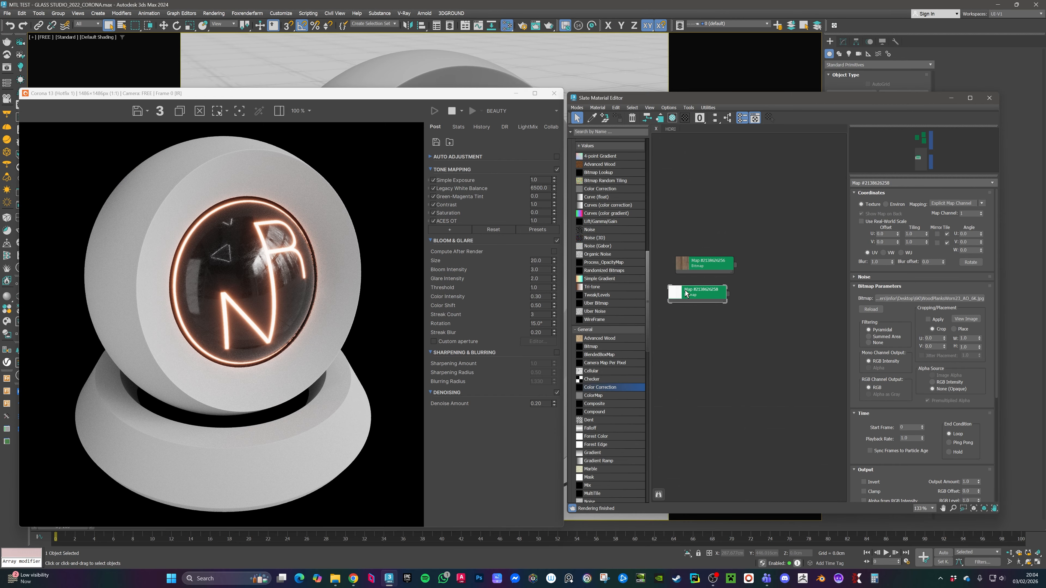
double_click(686, 293)
drag(701, 264, 695, 209)
double_click(689, 245)
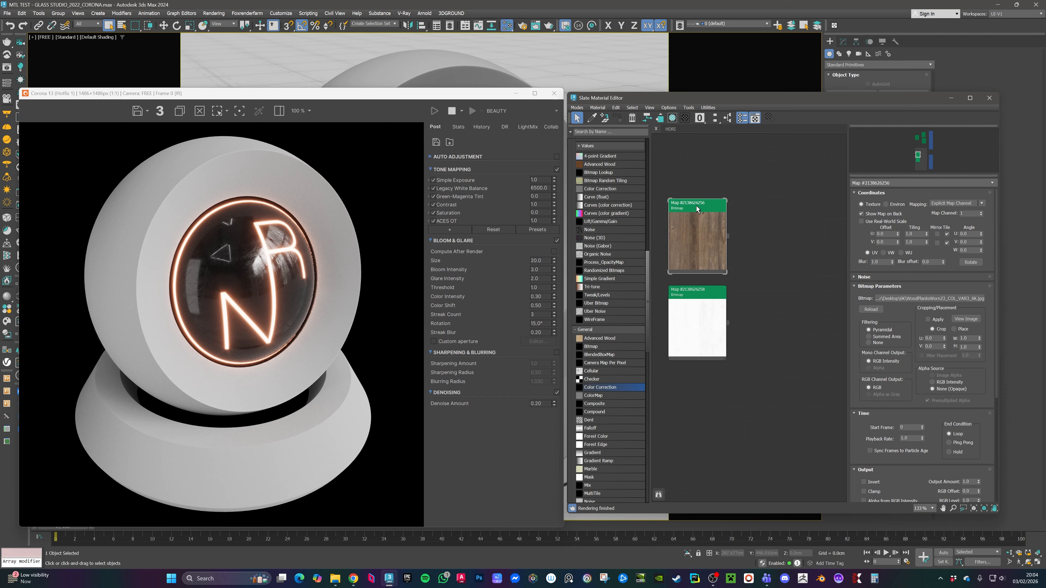
Step: Add a CoronaMix map, feeding the plank color bitmap into Top and the AO bitmap into Base
mouse_move(645, 317)
mouse_down()
mouse_move(645, 357)
mouse_move(649, 213)
mouse_move(647, 411)
mouse_move(649, 335)
mouse_up()
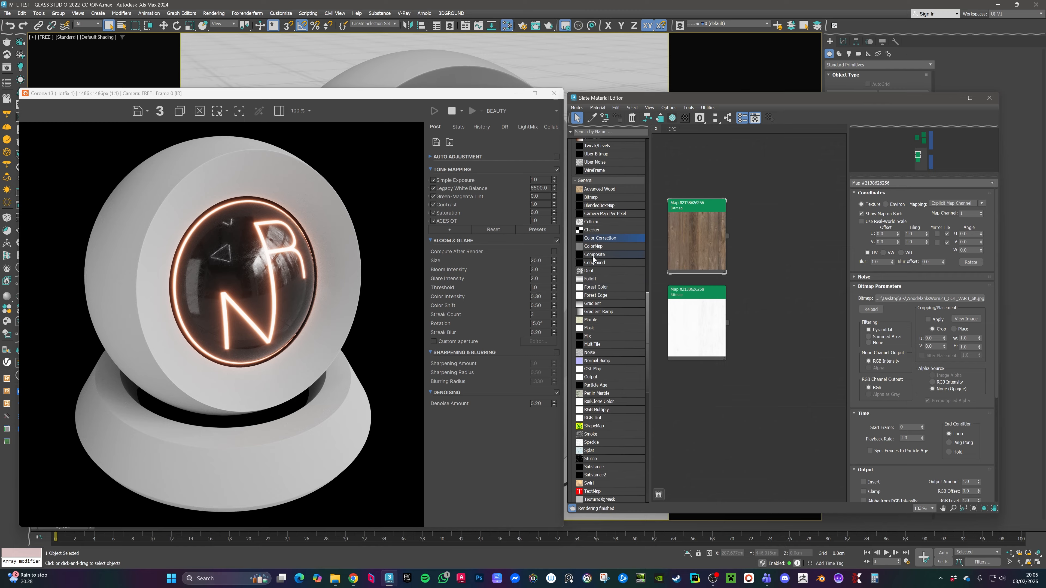
scroll(616, 309, down, 10)
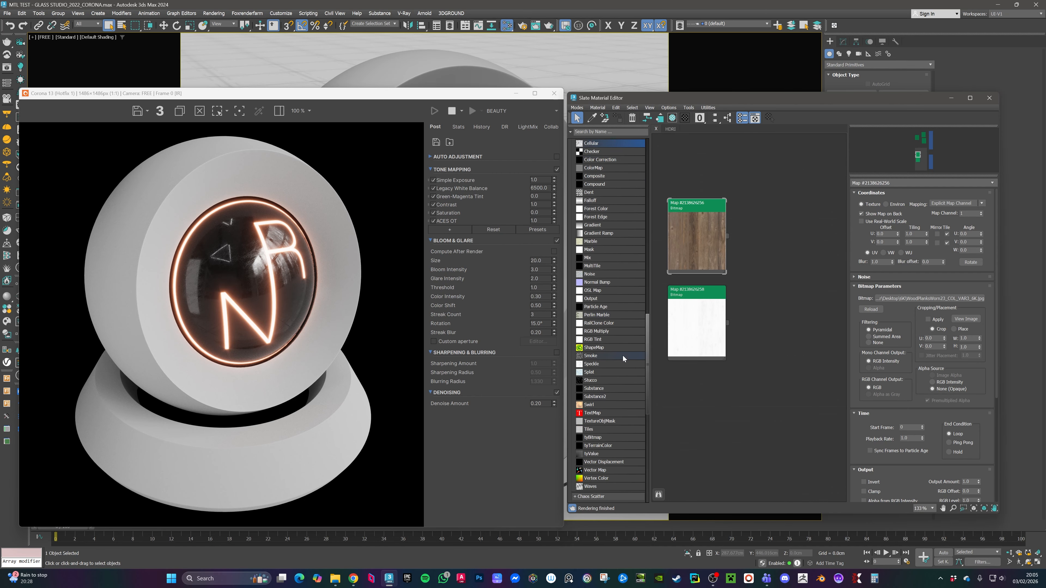
scroll(617, 370, down, 5)
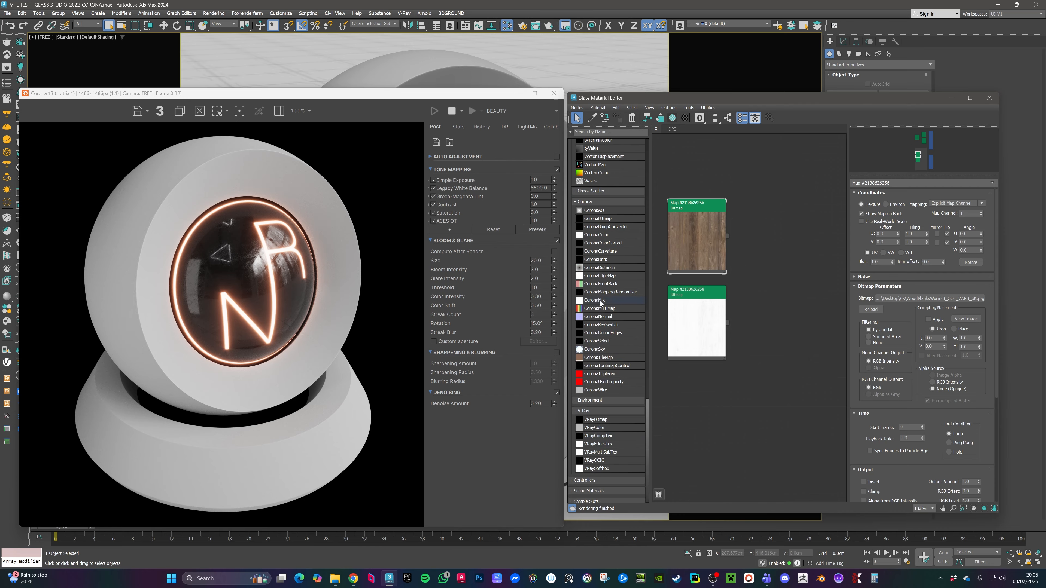
drag(600, 302, 808, 266)
scroll(782, 264, up, 2)
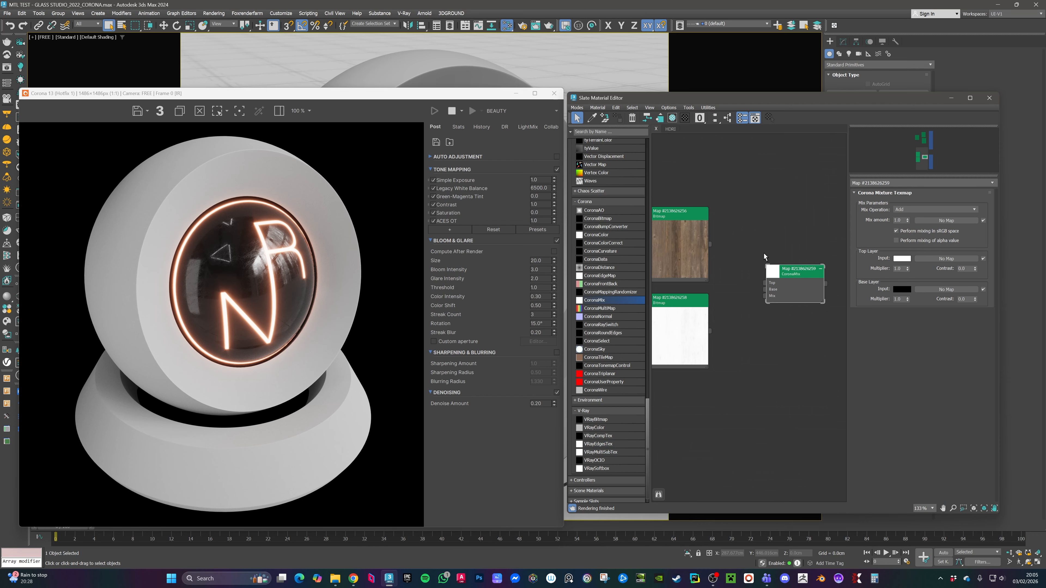
drag(708, 244, 772, 289)
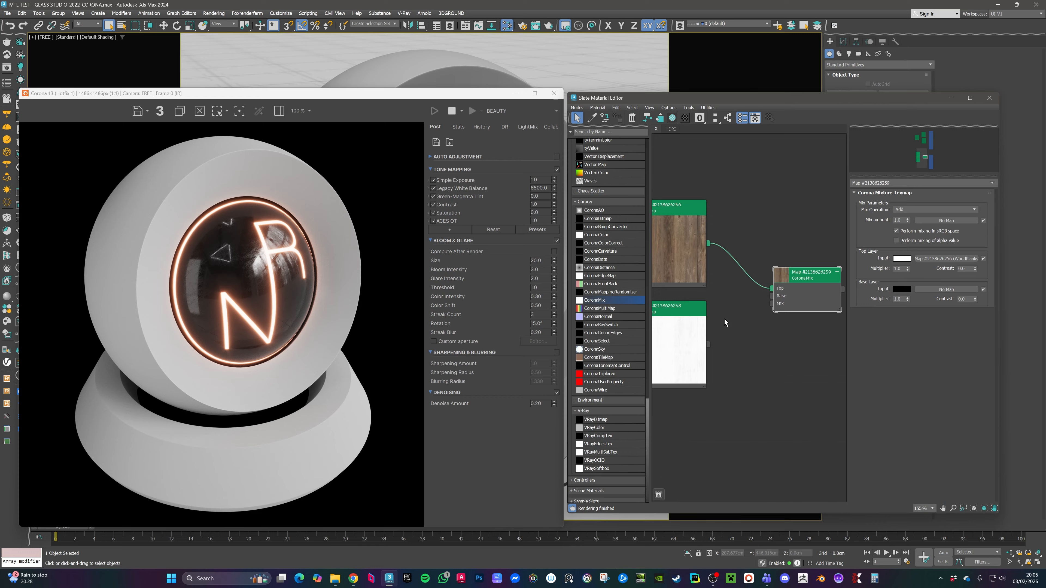
drag(708, 345, 772, 295)
Step: Set the CoronaMix operation to Multiply, enlarge its preview and tidy its position beside the two bitmaps
click(911, 209)
click(900, 227)
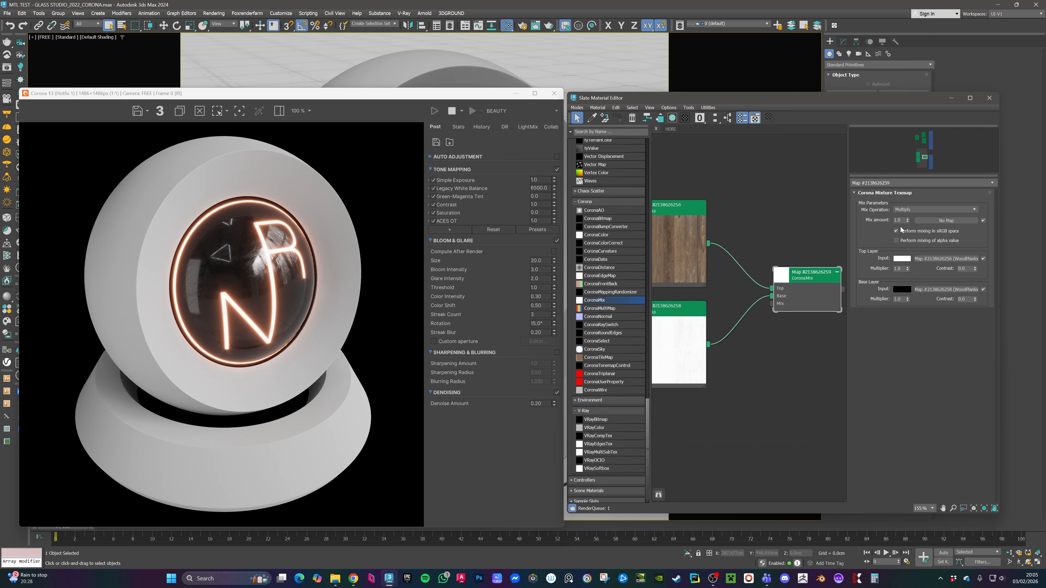
double_click(781, 276)
middle_drag(748, 298, 737, 298)
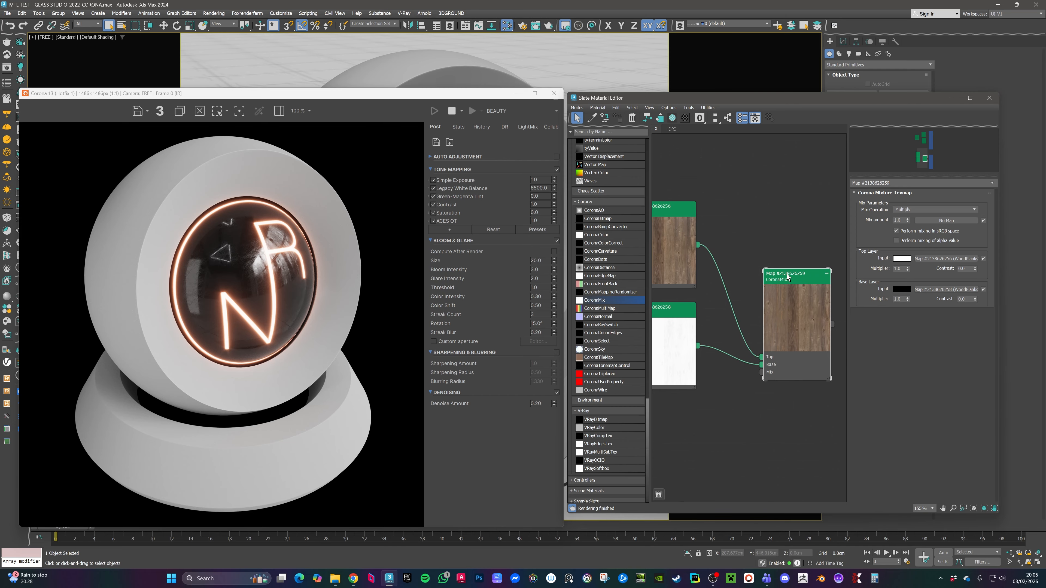
drag(786, 278, 776, 236)
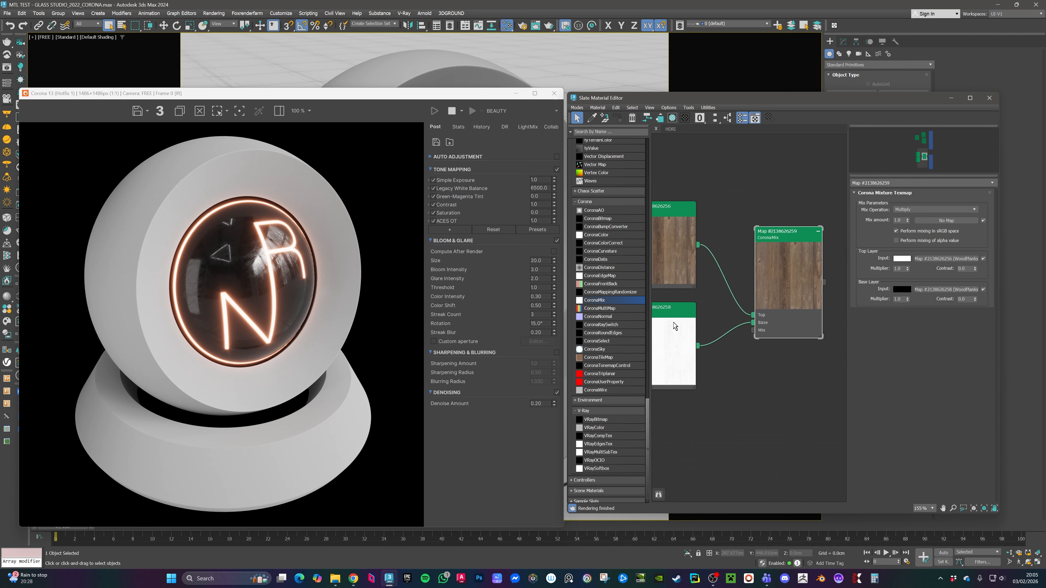
drag(668, 316, 668, 325)
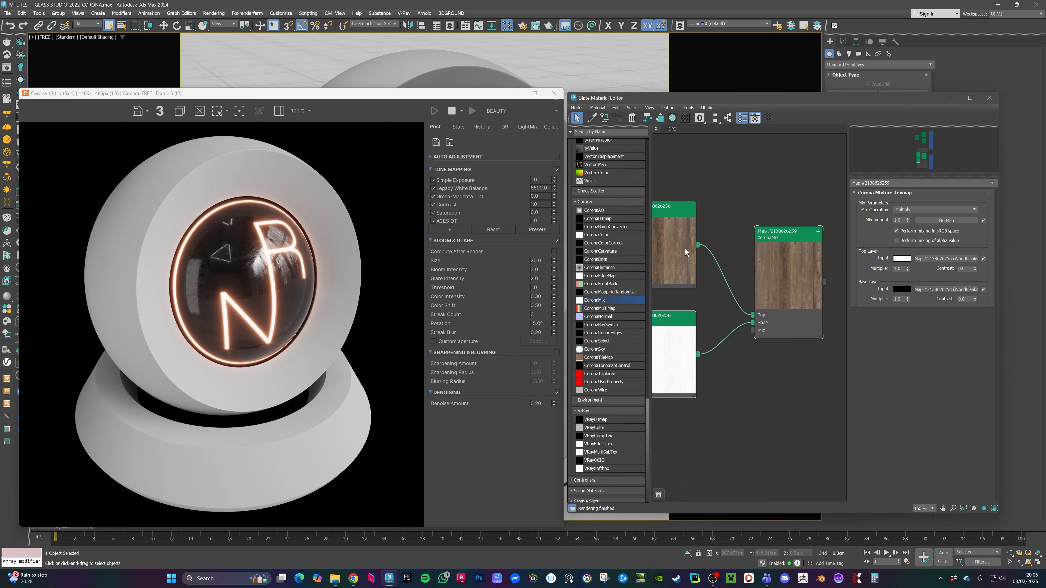
scroll(784, 278, up, 2)
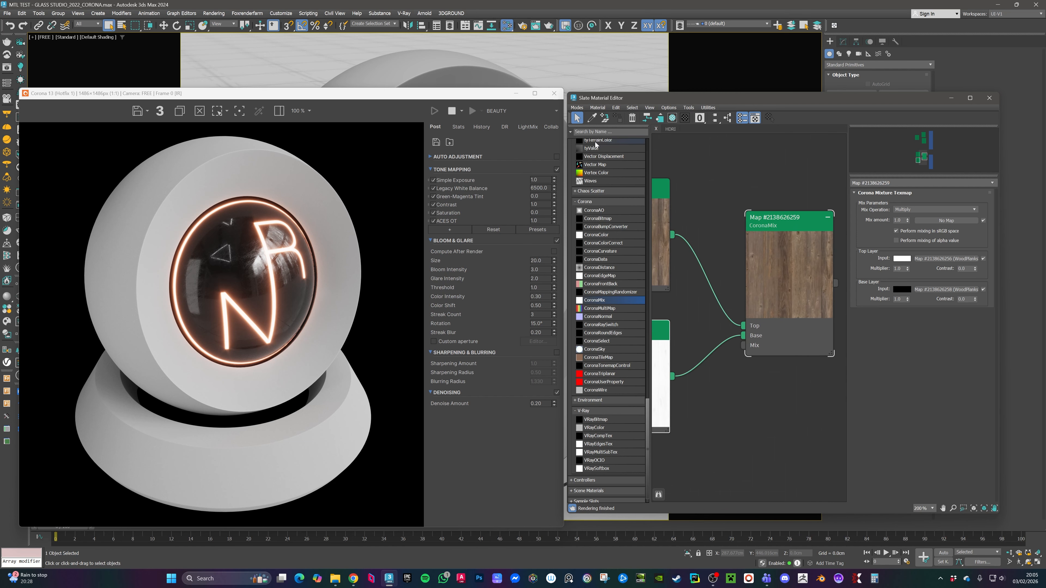
click(599, 132)
text(multi)
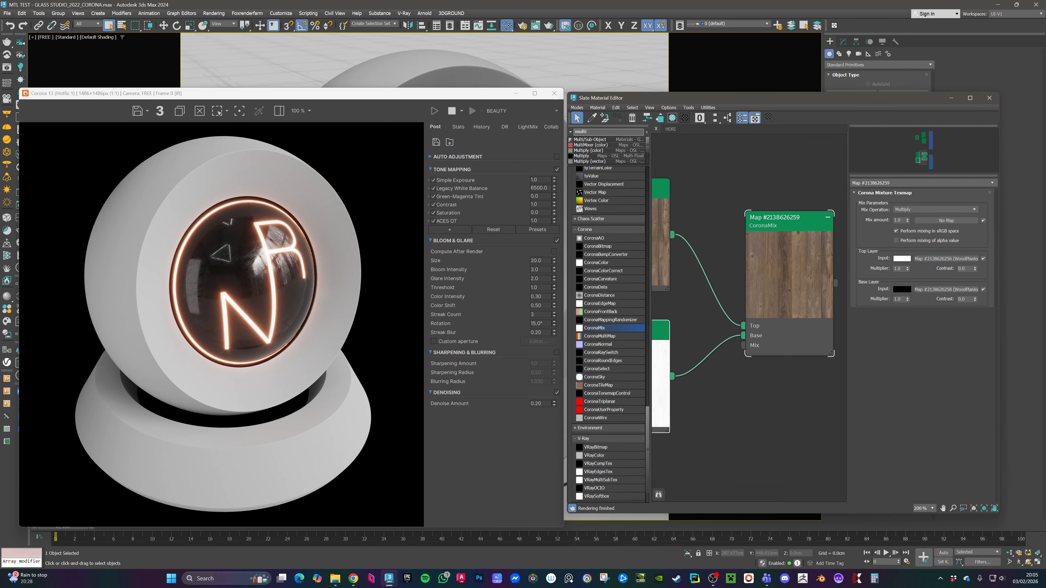
text(ply)
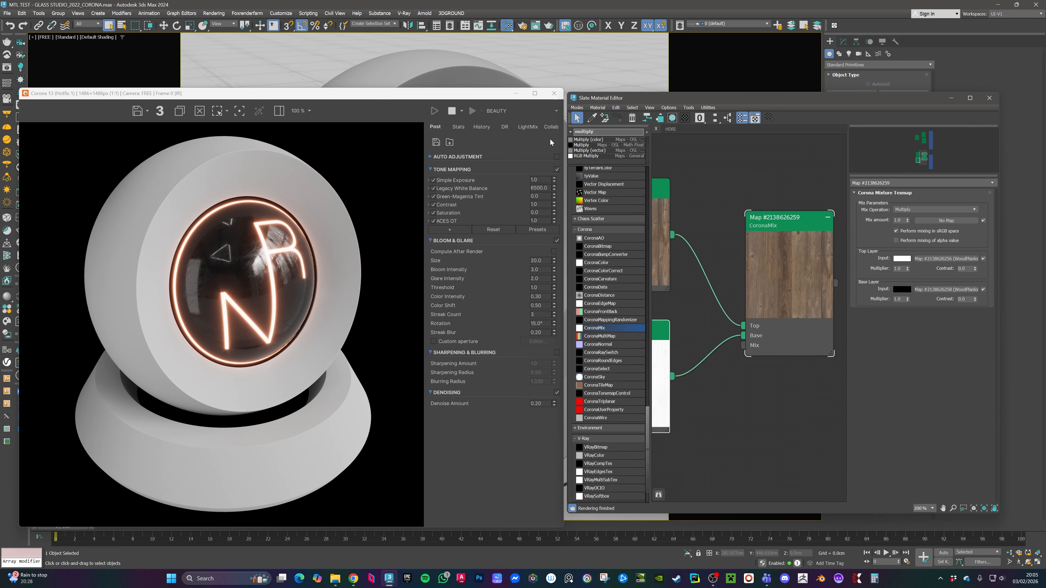
drag(588, 139, 762, 399)
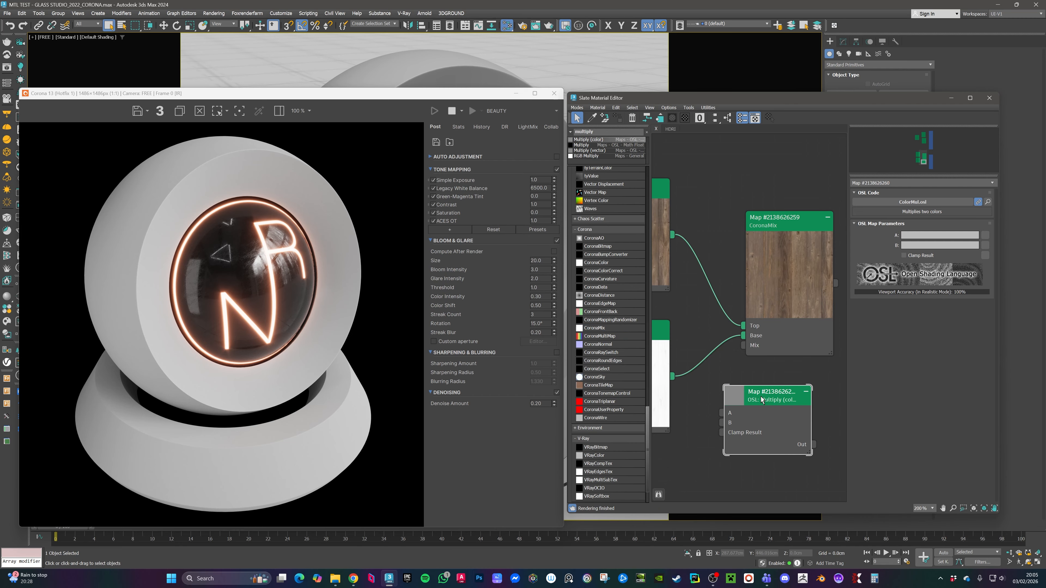
drag(582, 145, 728, 445)
click(759, 397)
drag(589, 151, 779, 364)
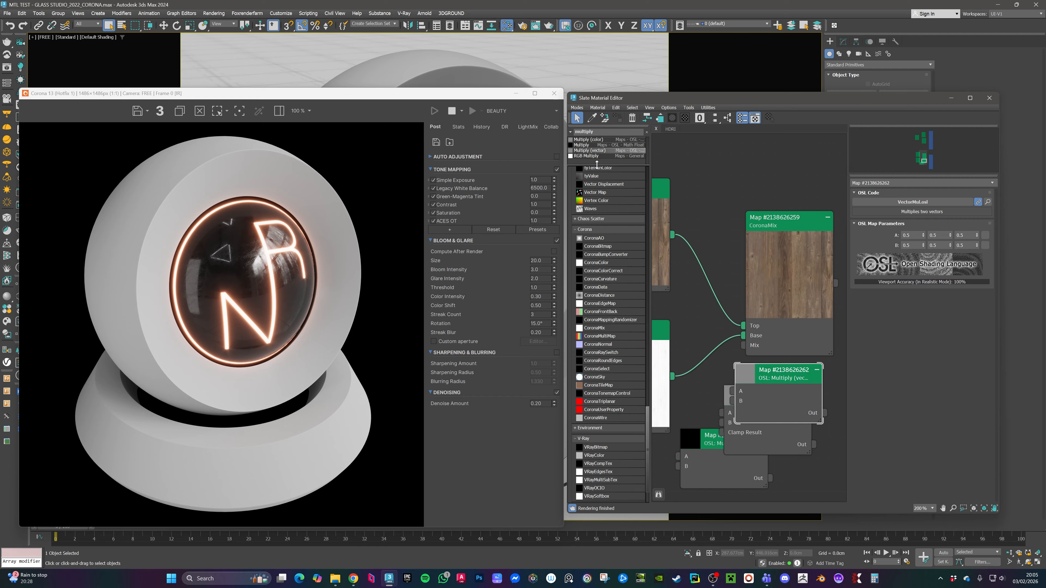
drag(585, 156, 747, 177)
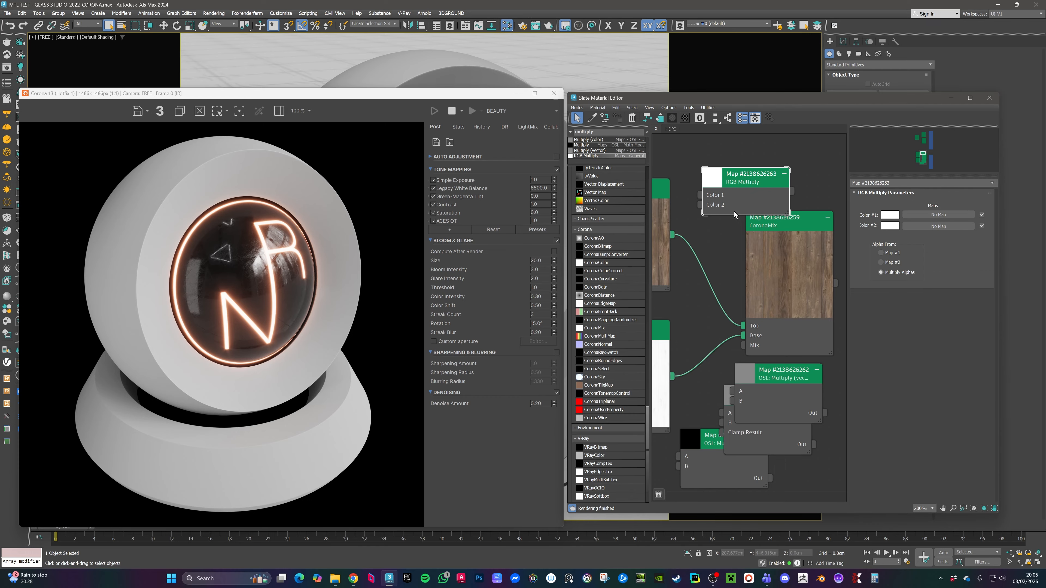
middle_drag(750, 201, 737, 228)
key(Delete)
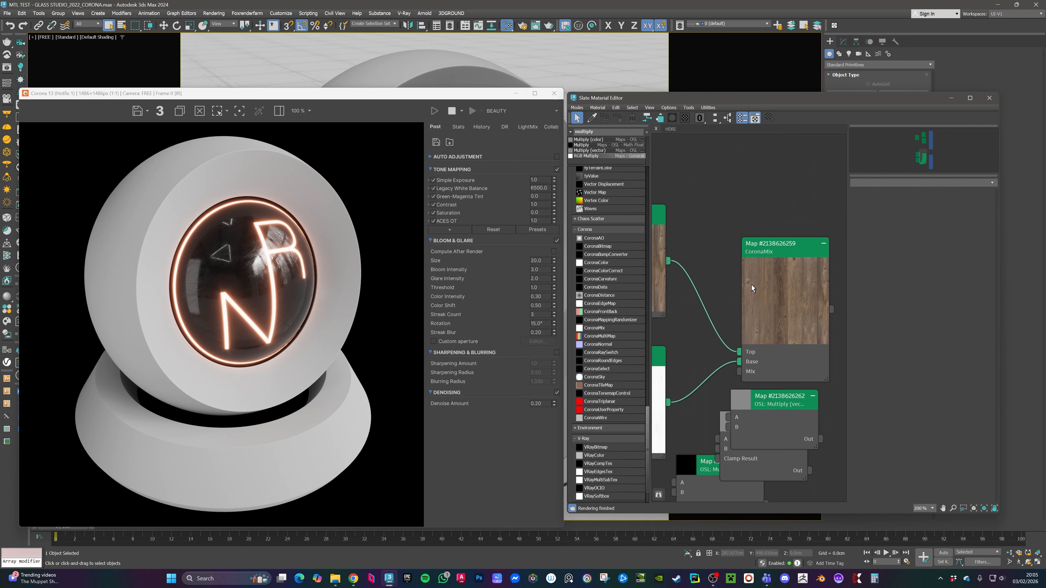
middle_drag(761, 385, 742, 249)
drag(816, 269, 710, 371)
key(Delete)
middle_drag(719, 317, 738, 330)
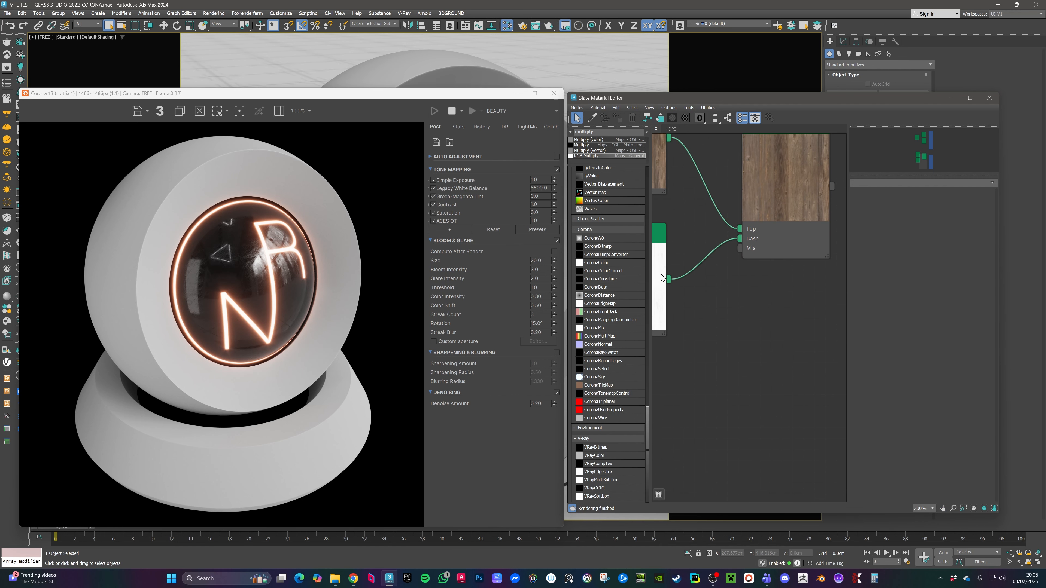
Step: Add a Composite map below the CoronaMix node and give it a second layer
drag(646, 417, 644, 327)
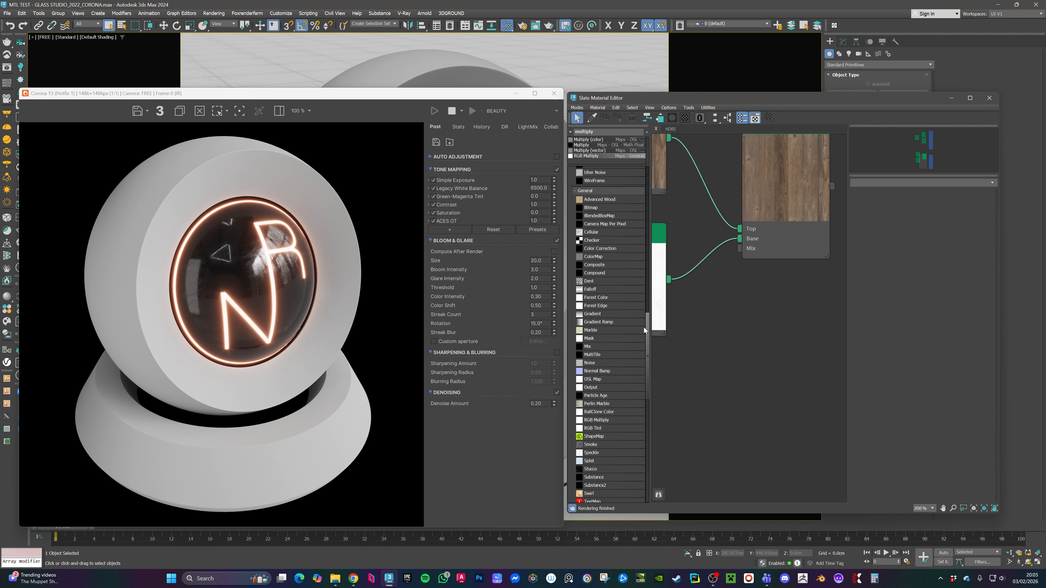
scroll(602, 284, up, 1)
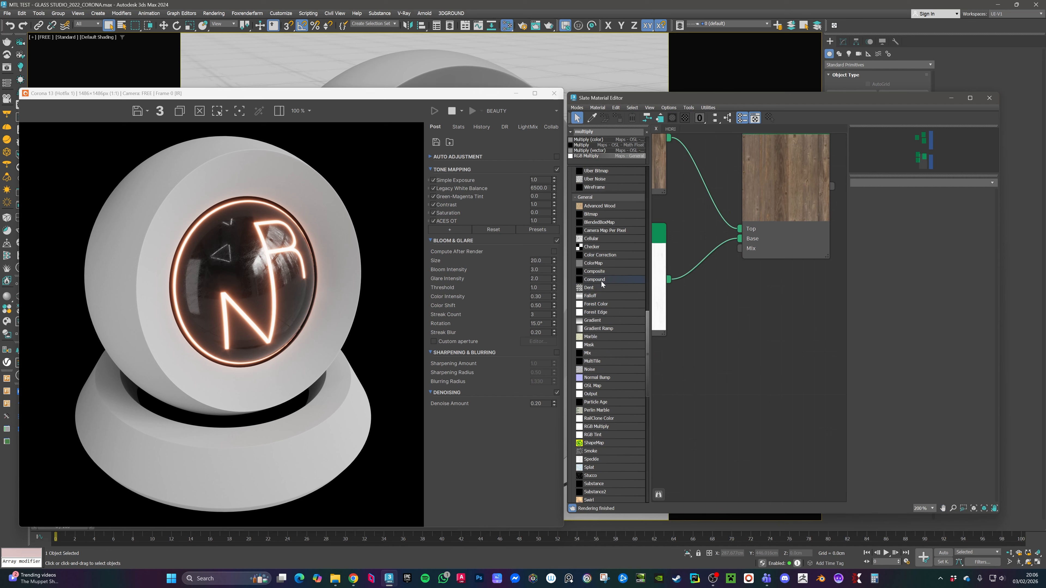
middle_drag(692, 252, 695, 266)
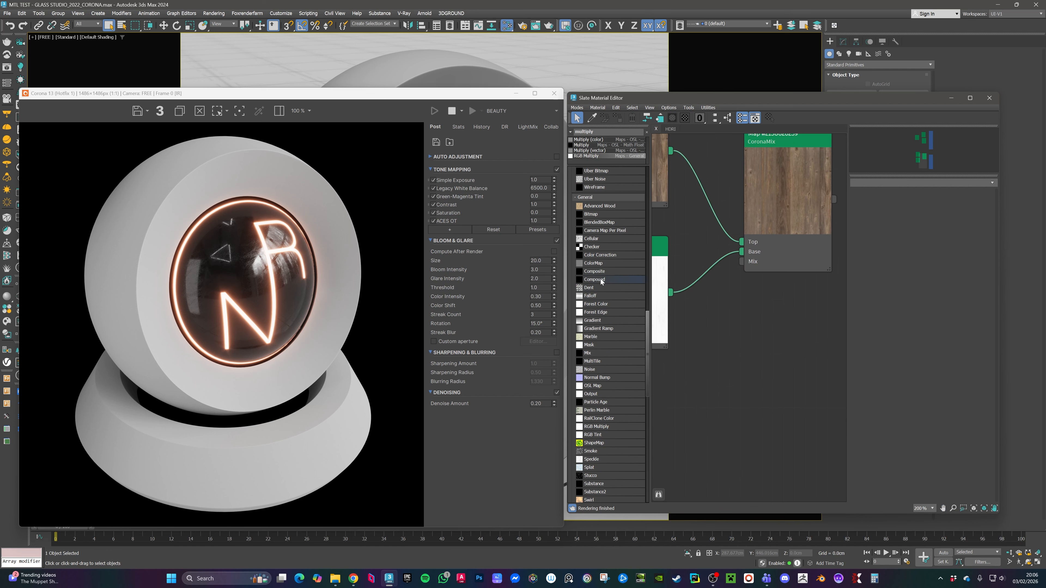
drag(596, 273, 781, 315)
middle_drag(777, 295, 739, 301)
click(981, 202)
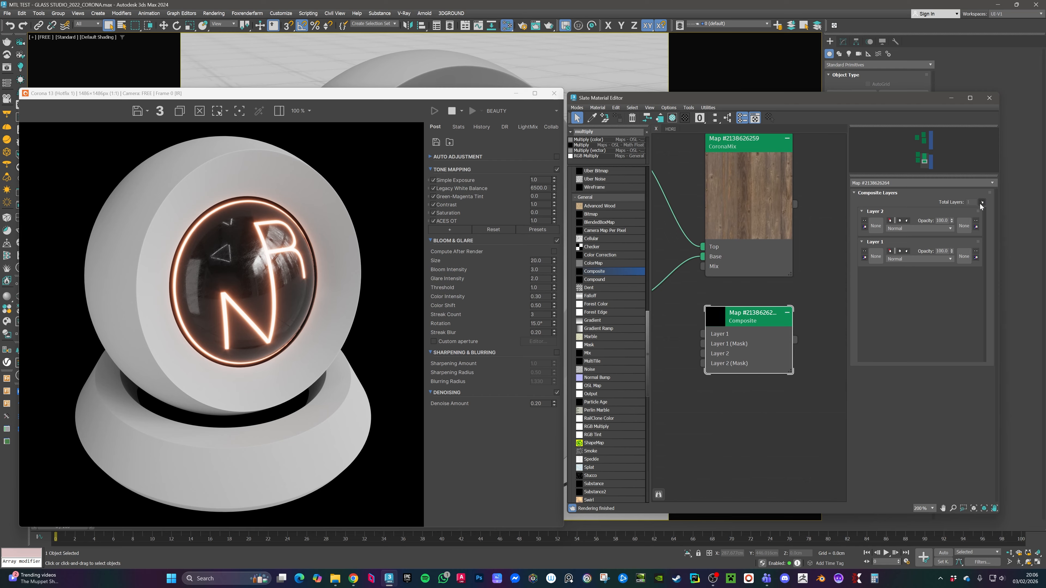
Step: Connect the color bitmap to Composite Layer 1 and the AO bitmap to Layer 2, then blend Layer 2 with Multiply
middle_drag(656, 176, 731, 197)
drag(708, 178, 778, 356)
drag(721, 337, 778, 376)
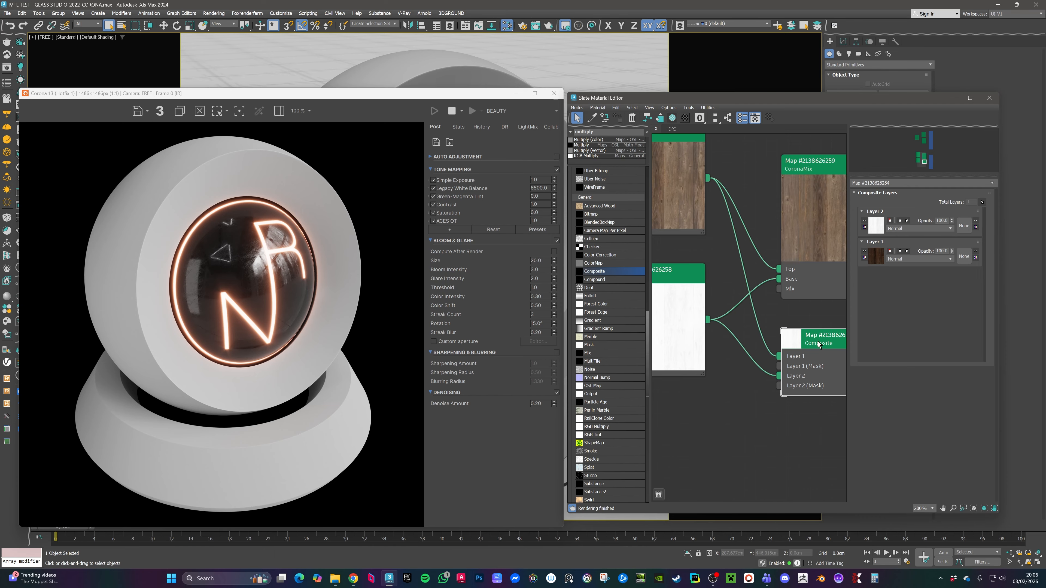
middle_drag(818, 345, 736, 323)
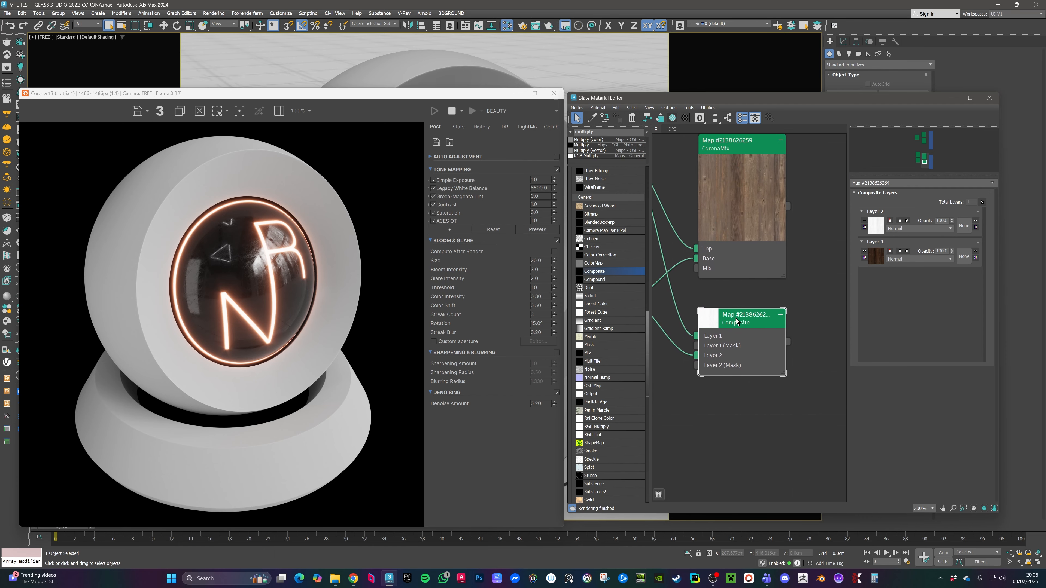
click(891, 229)
click(892, 260)
middle_drag(789, 301, 781, 311)
double_click(703, 334)
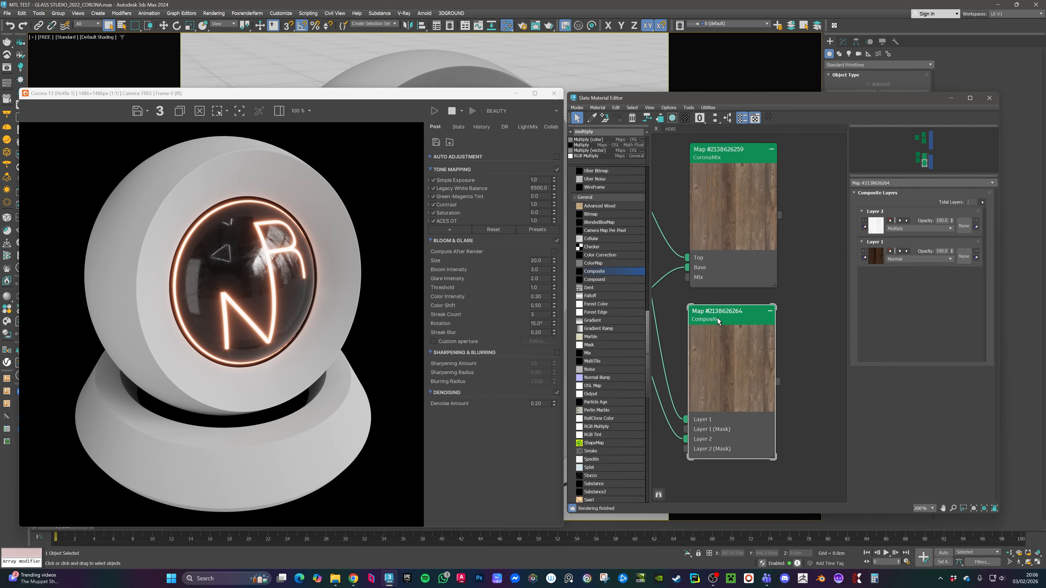
Step: Move the plank material node farther from the CoronaMix and Composite nodes to make room for another map
scroll(752, 327, down, 1)
scroll(752, 327, down, 2)
middle_drag(732, 303, 796, 321)
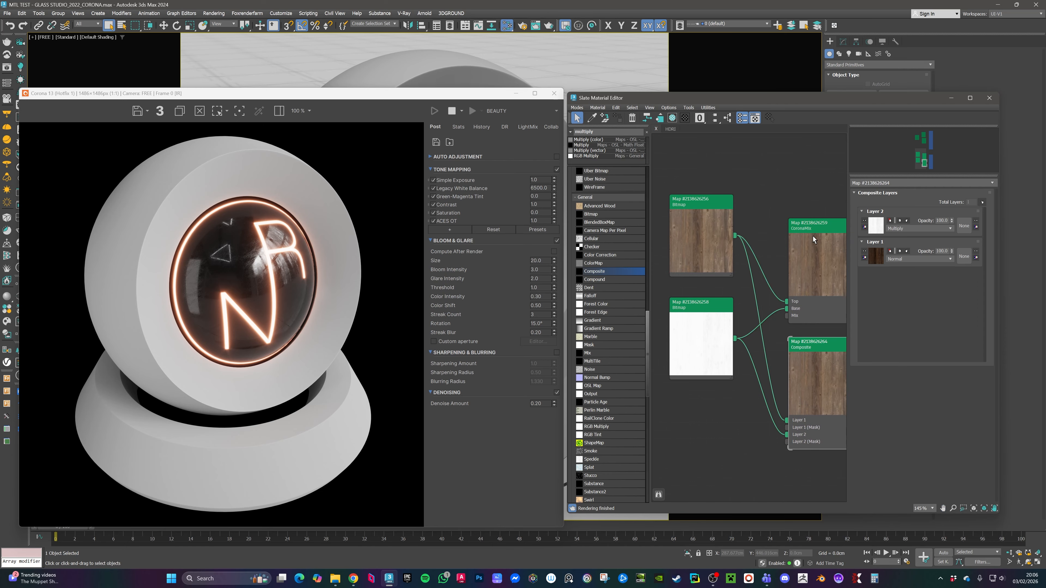
double_click(810, 227)
middle_drag(803, 230, 731, 218)
middle_drag(807, 249, 717, 231)
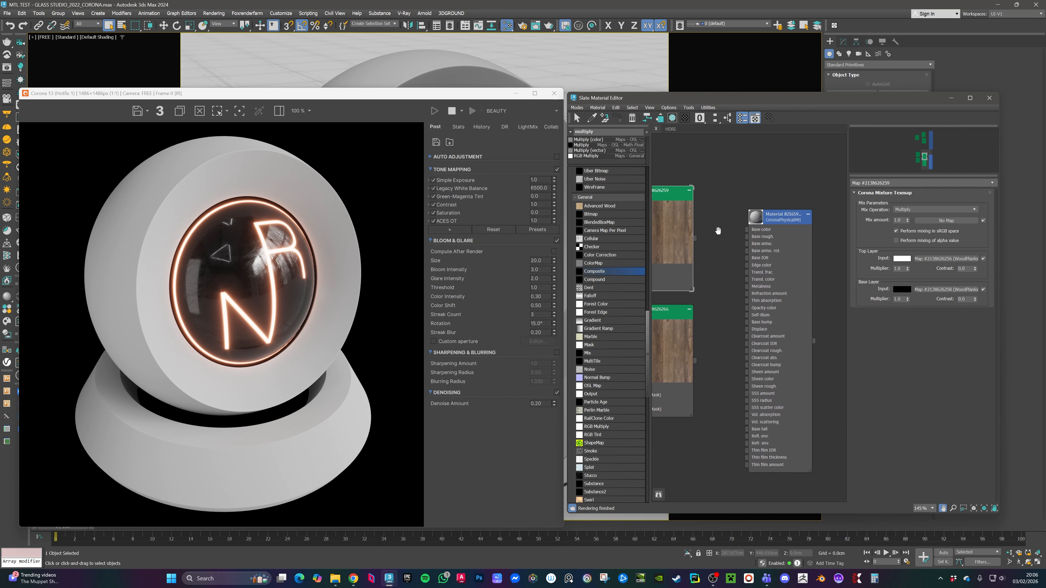
scroll(718, 230, down, 2)
drag(772, 225, 838, 230)
middle_drag(741, 252, 753, 252)
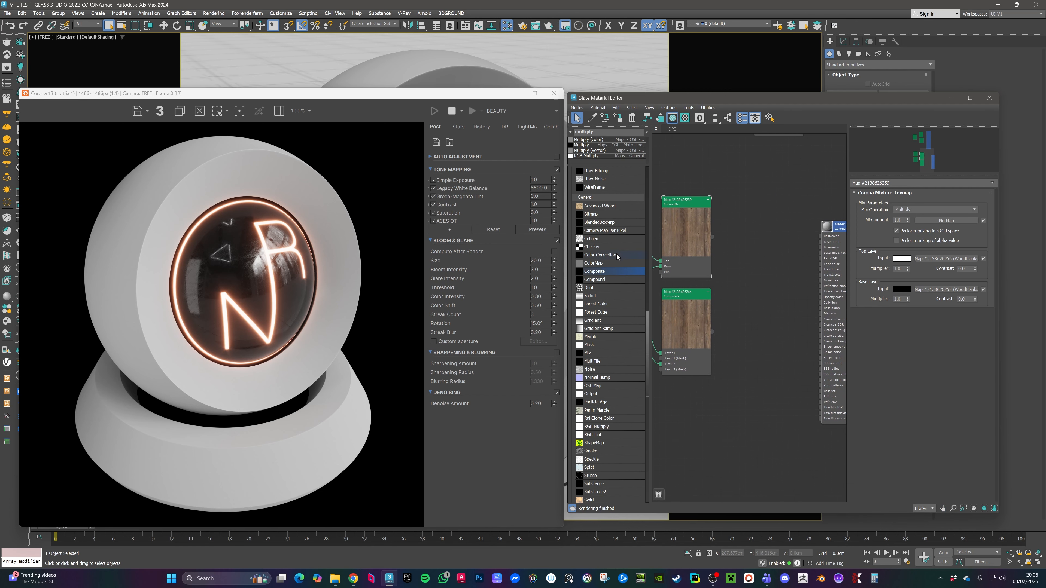
Step: Add a Color Correction map and route the CoronaMix output through it into the material's Base color
drag(606, 257, 768, 223)
scroll(718, 239, up, 3)
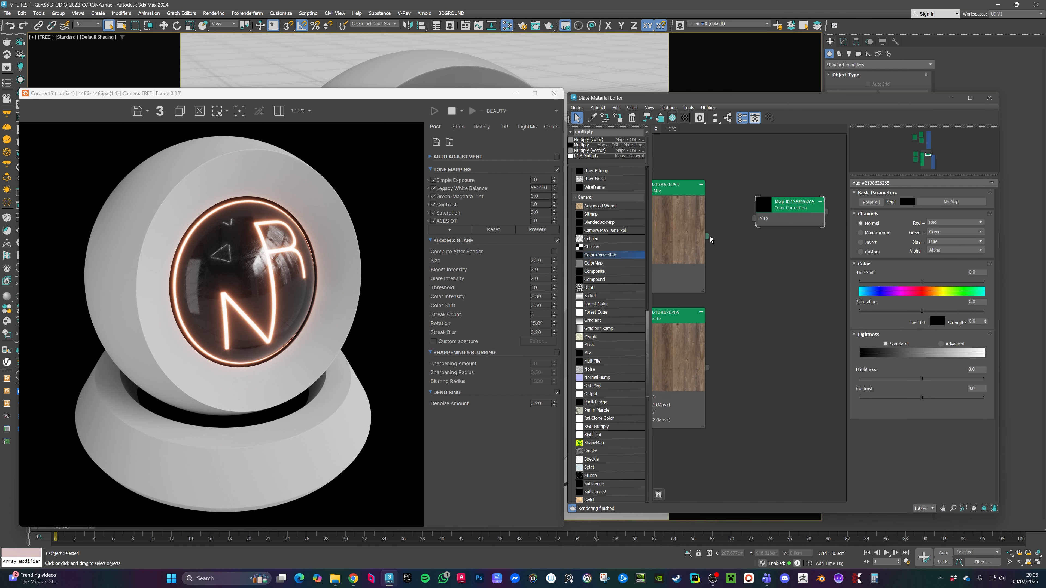
drag(708, 237, 754, 218)
middle_drag(755, 221, 699, 223)
drag(770, 215, 799, 238)
Step: Rearrange the graph so the Composite node sits above the CoronaMix node, and open the CoronaMix parameters
middle_drag(704, 250, 858, 224)
click(798, 277)
middle_drag(799, 277, 760, 318)
double_click(757, 275)
scroll(753, 275, down, 1)
drag(761, 318, 761, 111)
middle_drag(770, 141, 754, 211)
drag(740, 182, 740, 179)
double_click(738, 289)
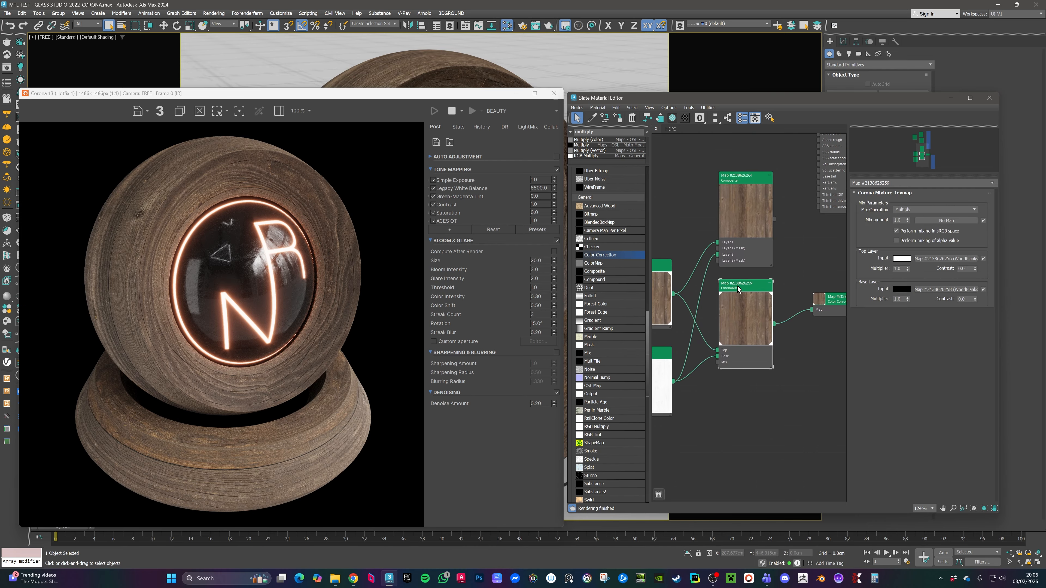
Step: Bring the WoodPlanksWorn23_NRM_6K image into the graph as a bitmap below the CoronaMix node and open its parameters
middle_drag(749, 312, 725, 242)
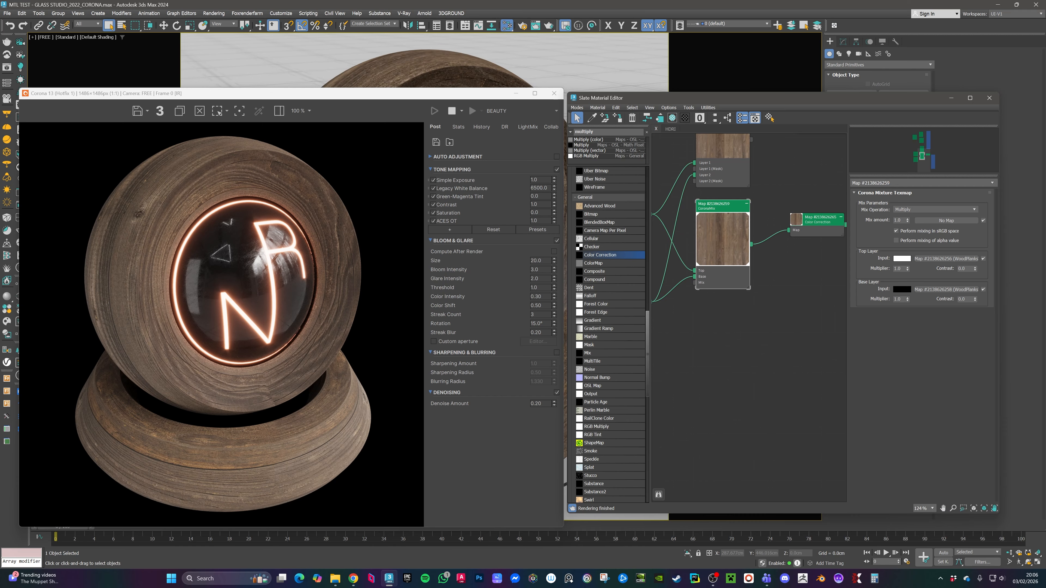
drag(0, 346, 716, 336)
double_click(695, 347)
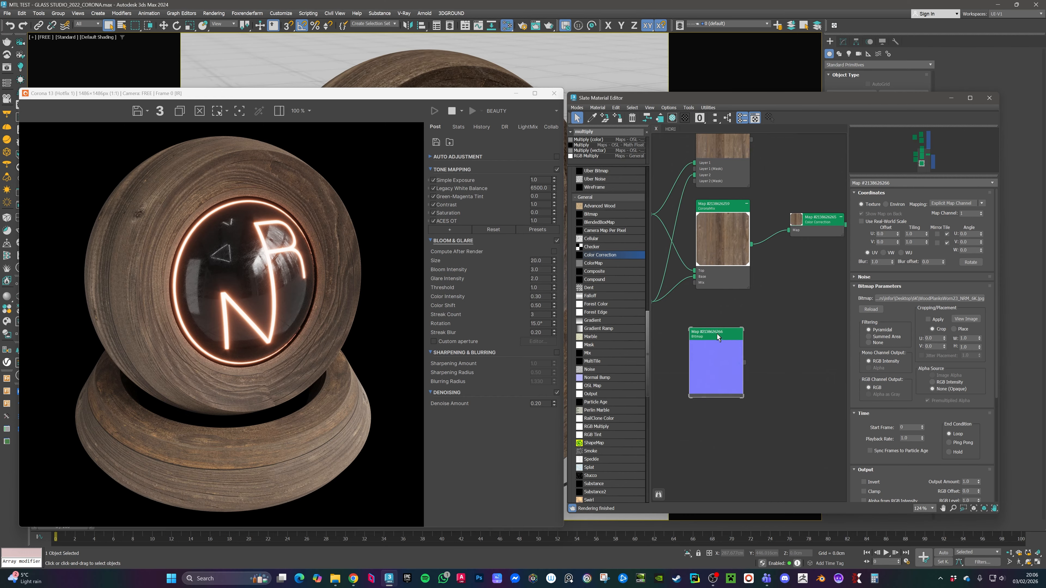
Step: Reload the WoodPlanksWorn23_NRM_6K bitmap with its gamma overridden to 1.0 and line it up beneath the CoronaMix node
click(890, 299)
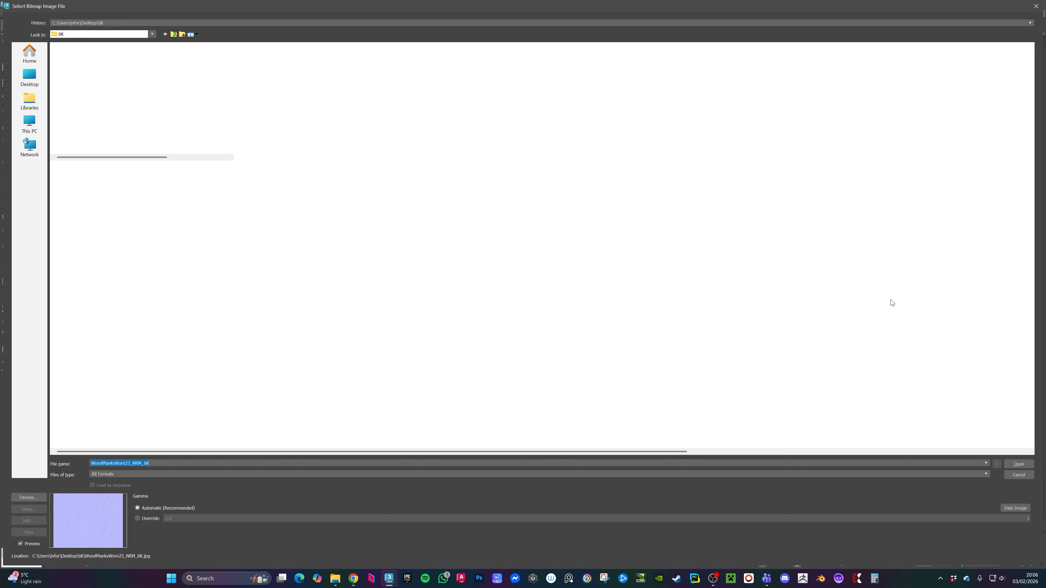
click(156, 519)
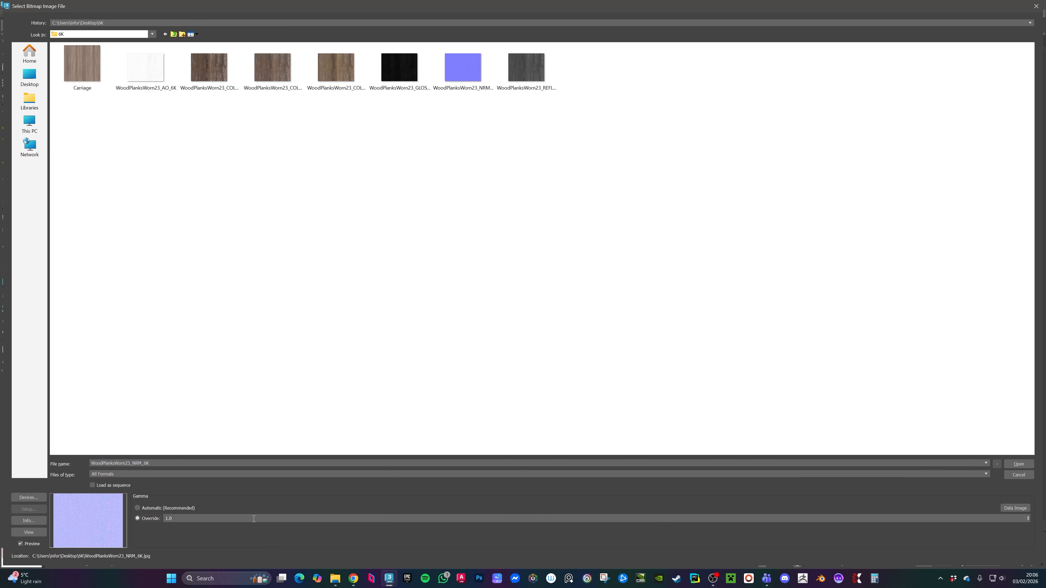
click(1019, 464)
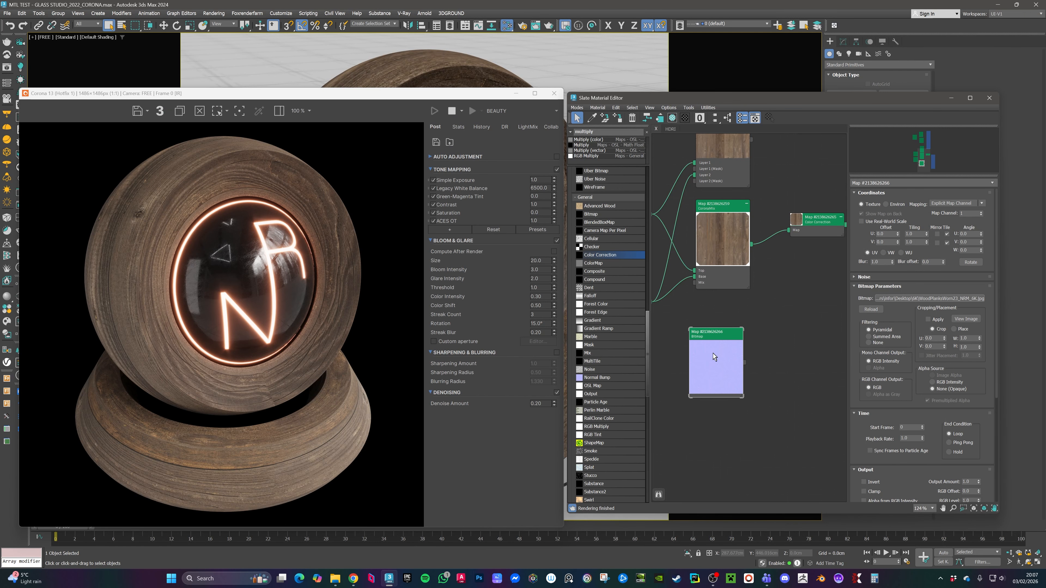
drag(713, 356, 720, 357)
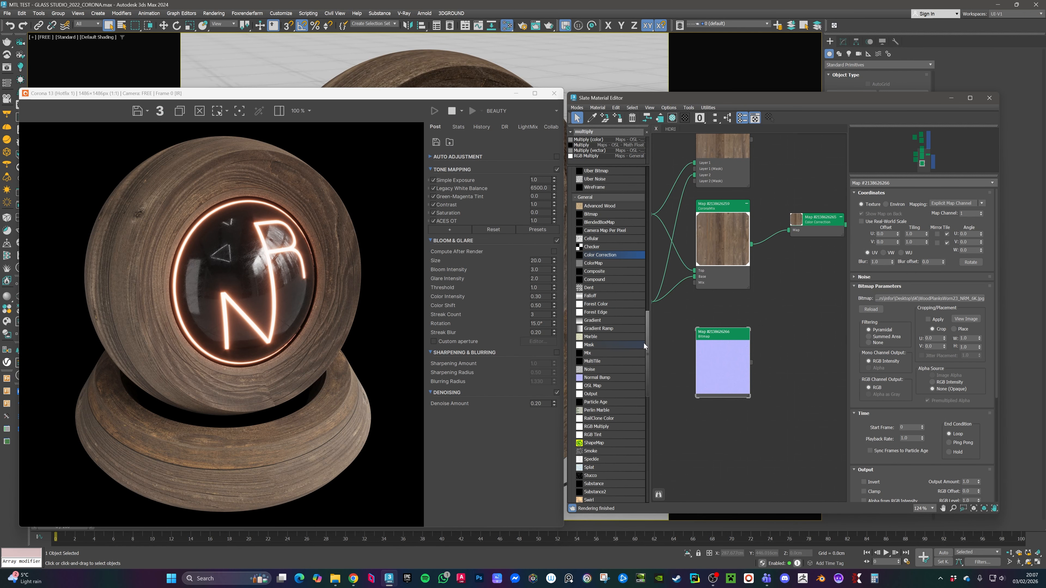
Step: Add a CoronaNormal map beside the normal bitmap and connect the bitmap to its Normal input
drag(645, 345, 648, 437)
click(599, 355)
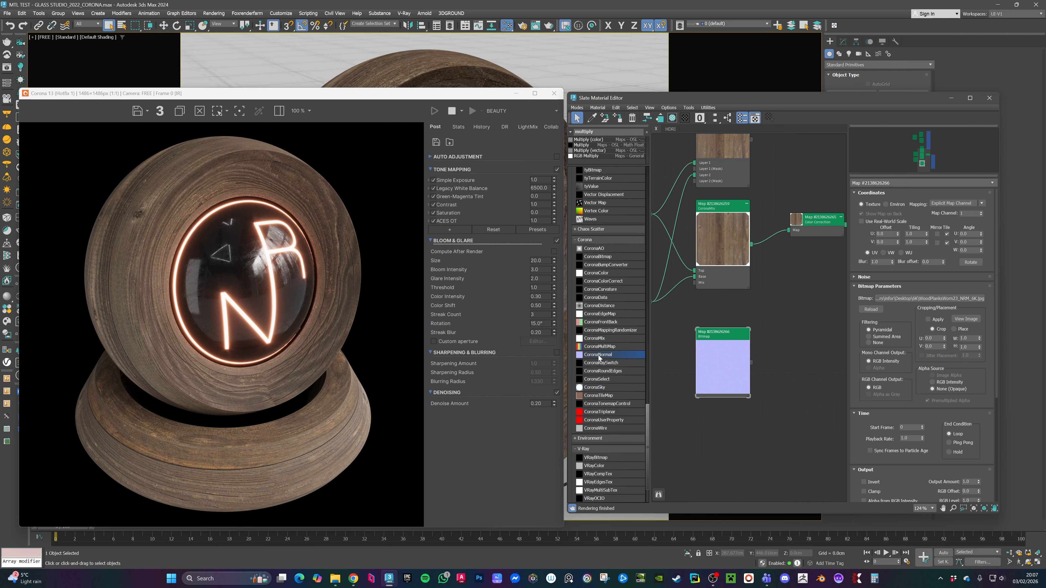
drag(598, 356, 811, 344)
middle_drag(818, 351, 760, 342)
scroll(759, 342, up, 2)
drag(778, 343, 735, 331)
middle_drag(705, 308, 763, 293)
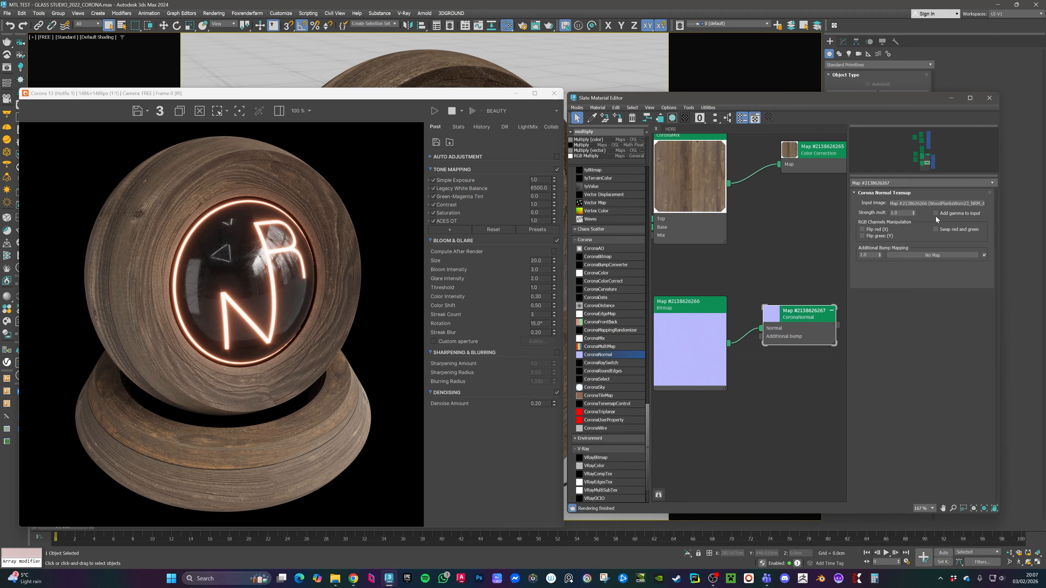
Step: Reload the WoodPlanksWorn23_NRM_6K bitmap with Automatic (Recommended) gamma
mouse_move(939, 214)
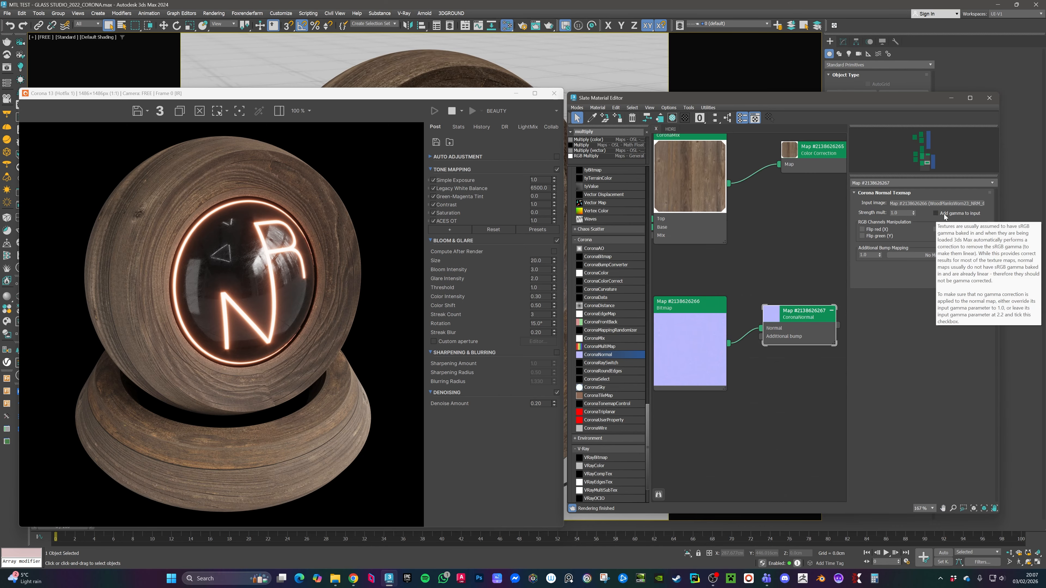
click(720, 305)
click(935, 298)
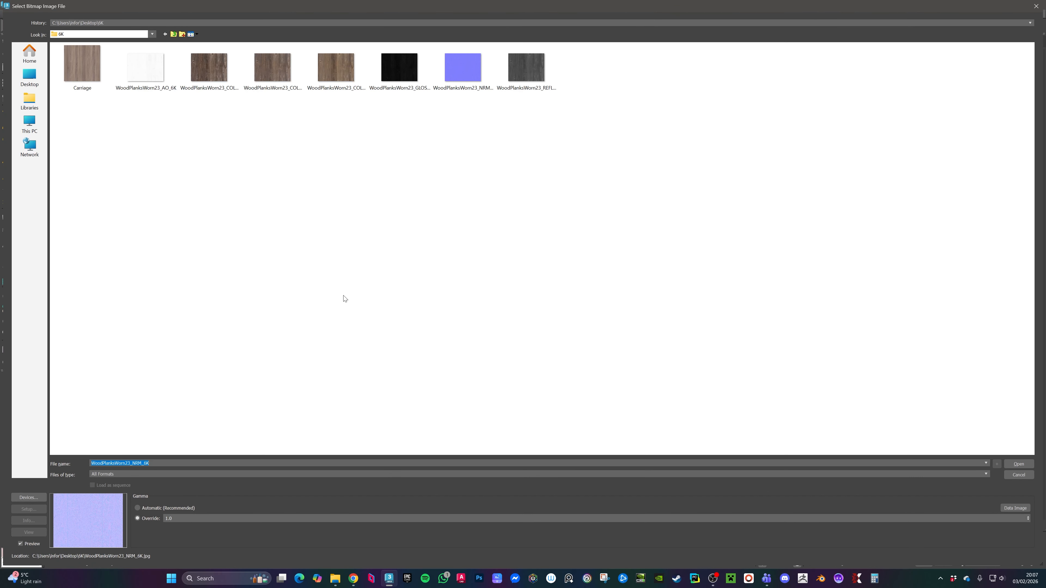
click(144, 510)
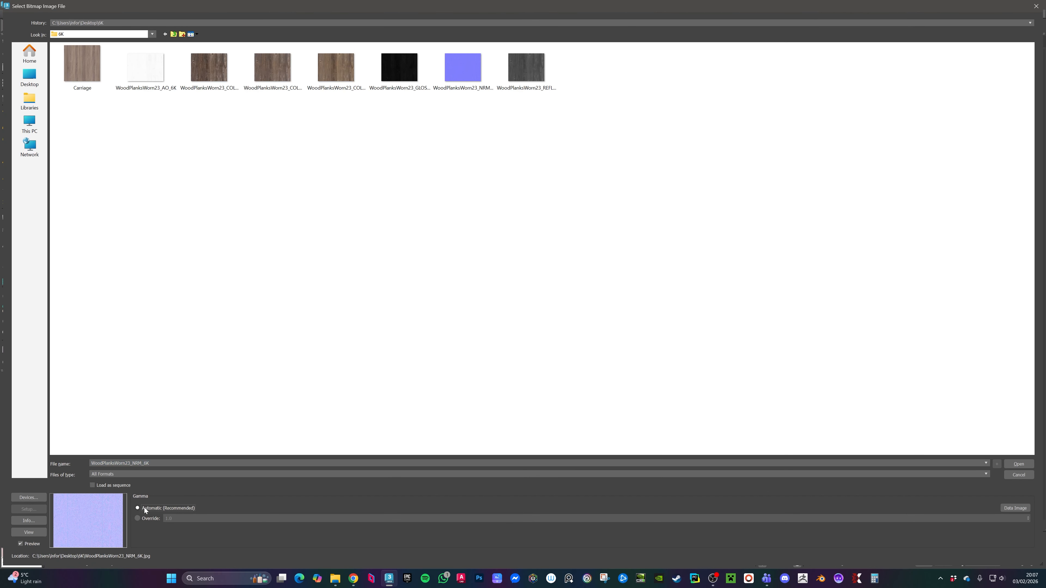
click(1018, 463)
Step: Turn on Add gamma to input in the CoronaNormal map, enlarge its node preview, and reposition the node beside the bitmap
double_click(795, 321)
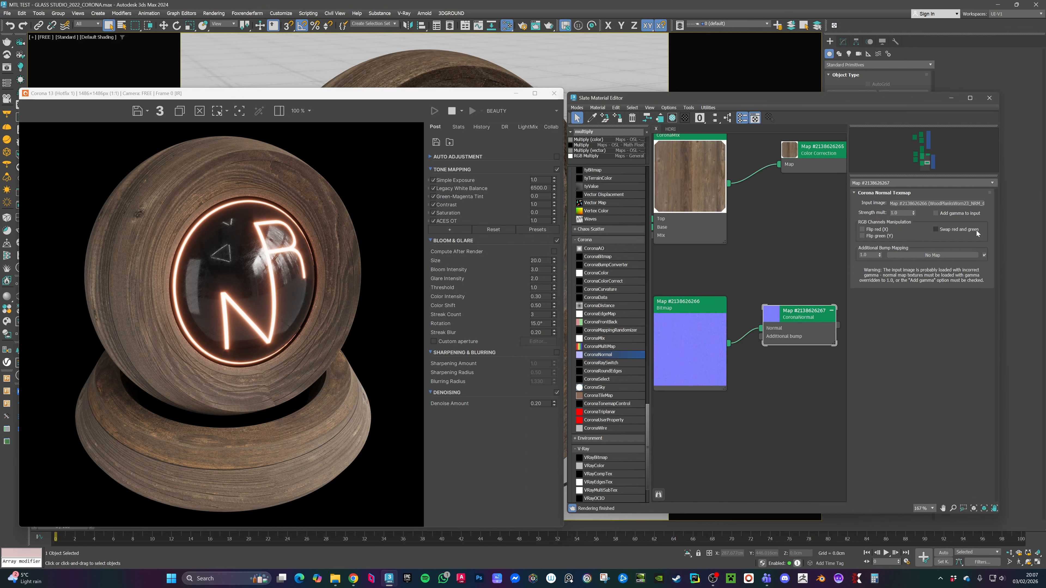
double_click(770, 318)
drag(785, 315, 776, 297)
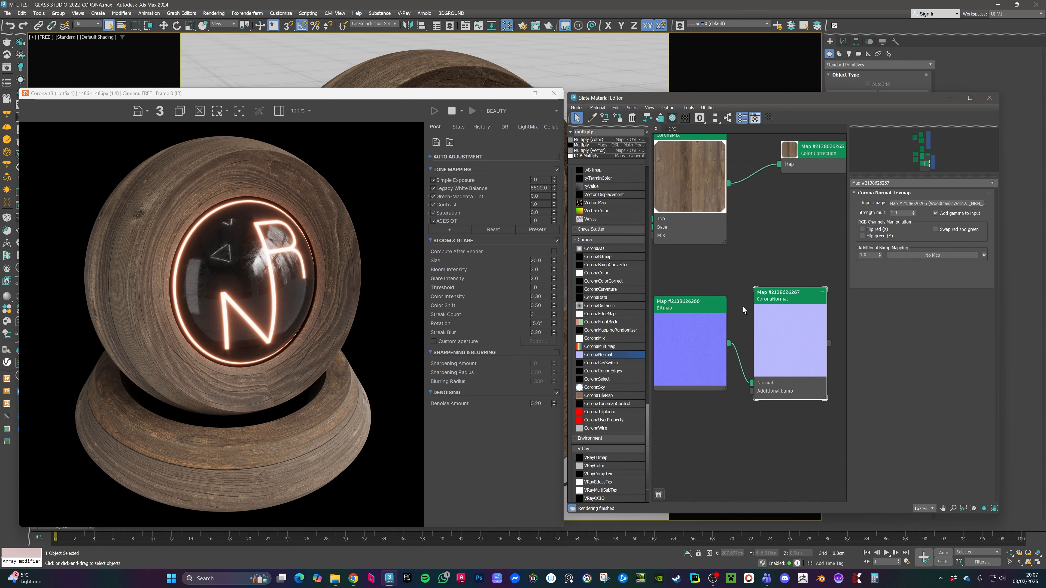
Step: Shift the normal bitmap away from the CoronaNormal node and check the gamma mode in its file settings without changing it
drag(694, 310, 676, 308)
double_click(676, 308)
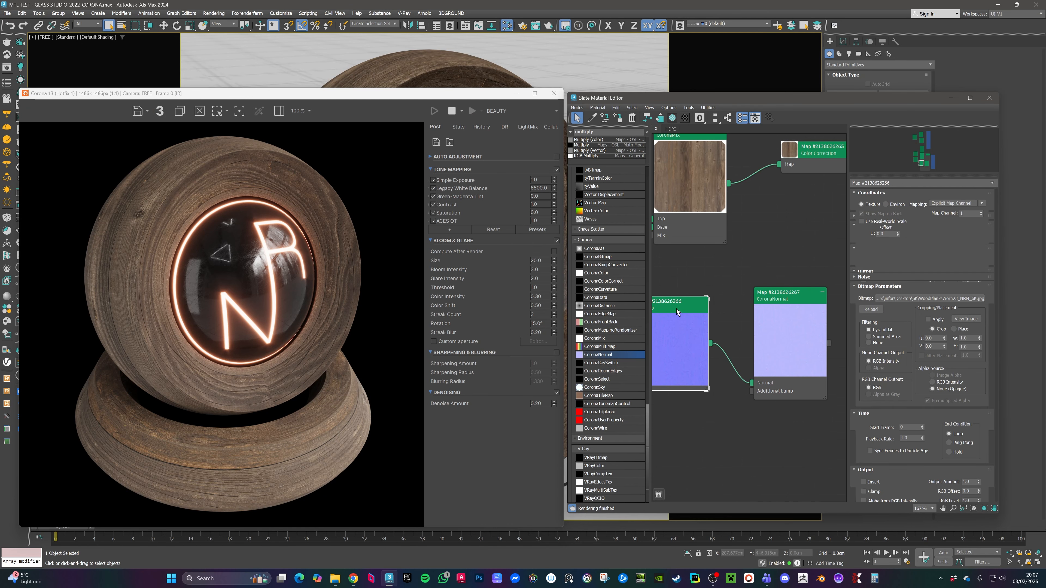
click(915, 299)
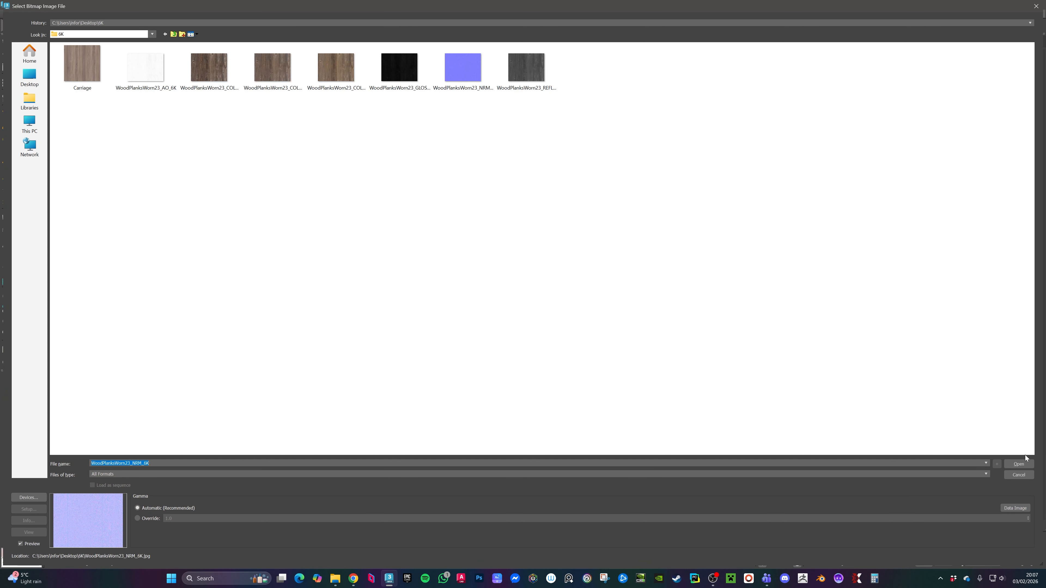
click(1014, 476)
Step: Connect the CoronaNormal output to the worn-plank material's Base bump input
mouse_move(773, 301)
mouse_down()
mouse_move(756, 298)
mouse_move(764, 301)
mouse_up()
middle_drag(783, 287, 693, 284)
scroll(734, 305, up, 2)
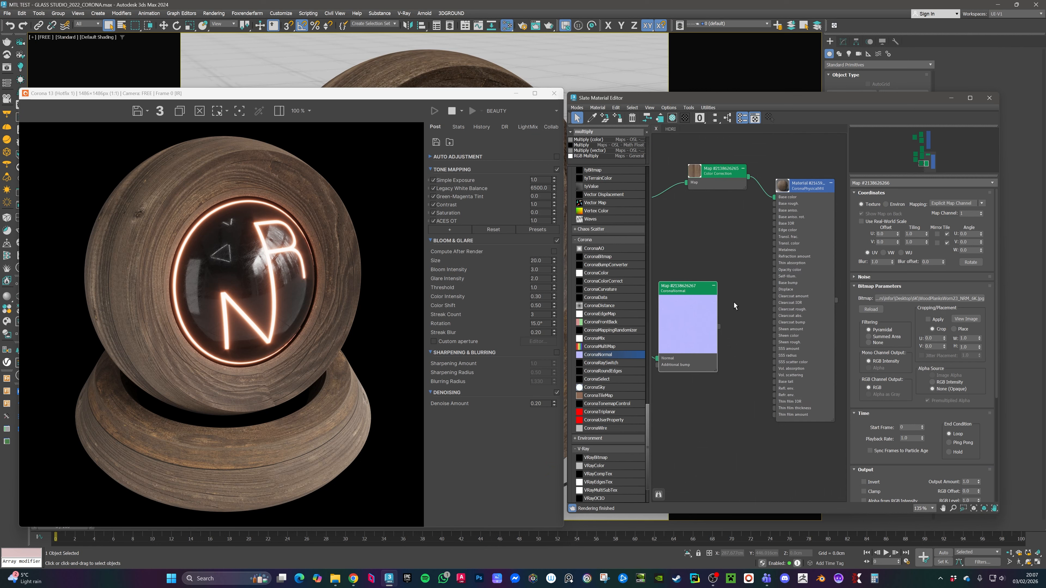
drag(718, 328, 773, 287)
Step: Bring the WoodPlanksWorn23_REFL_6K image into the graph as a bitmap and place it below the normal bitmap
middle_drag(679, 313, 774, 297)
drag(417, 297, 756, 380)
double_click(709, 374)
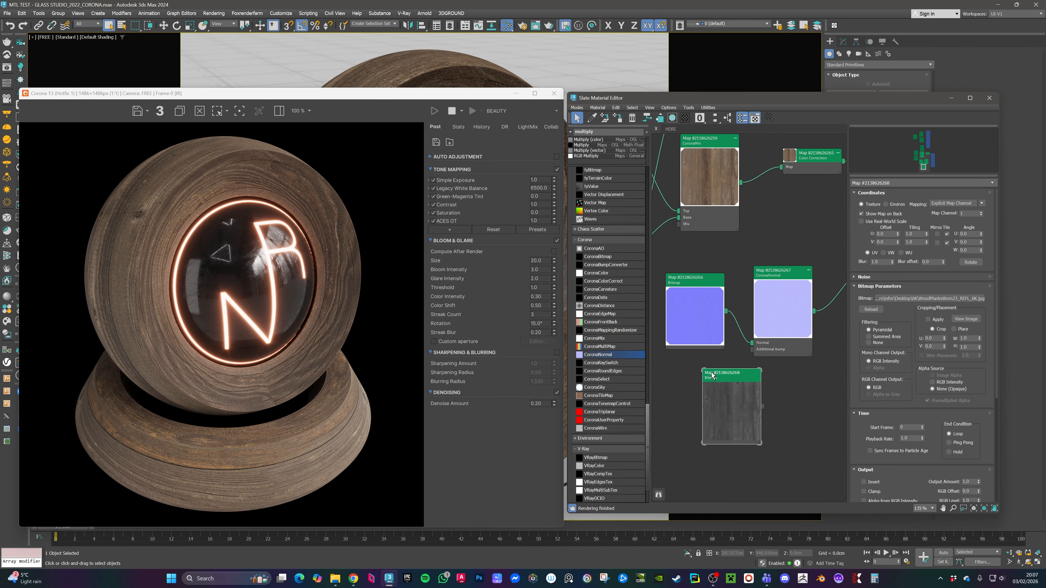
middle_drag(747, 370, 747, 339)
scroll(746, 350, up, 1)
drag(727, 345, 691, 355)
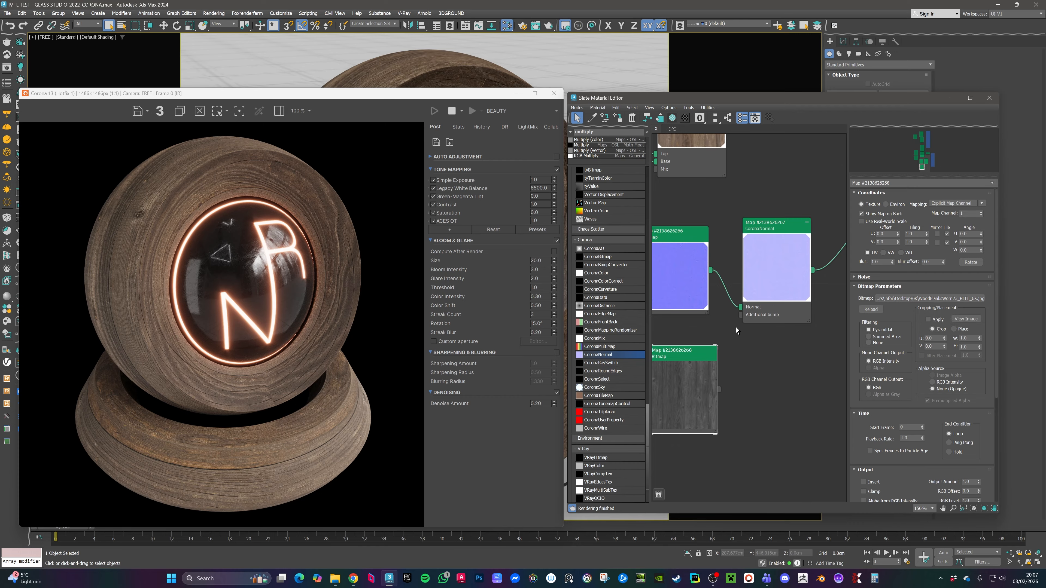
Step: Select all nodes of the worn-plank material and move them farther below the first material's nodes
middle_drag(704, 325, 684, 395)
middle_drag(789, 317, 682, 379)
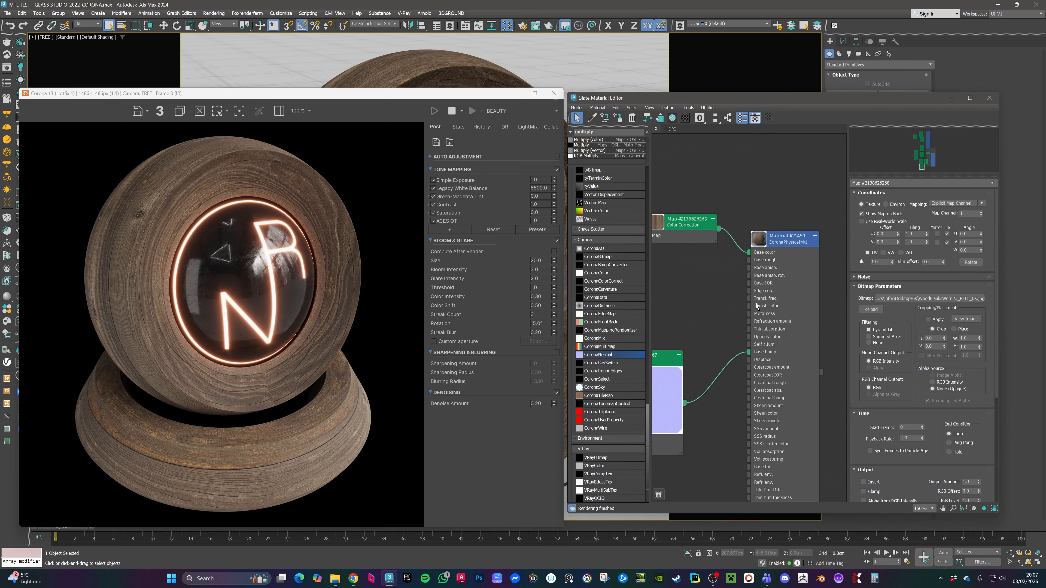
middle_drag(767, 262, 747, 273)
scroll(745, 272, up, 1)
middle_drag(660, 332, 775, 317)
scroll(817, 303, down, 2)
scroll(790, 301, down, 2)
scroll(798, 321, down, 2)
scroll(763, 210, down, 2)
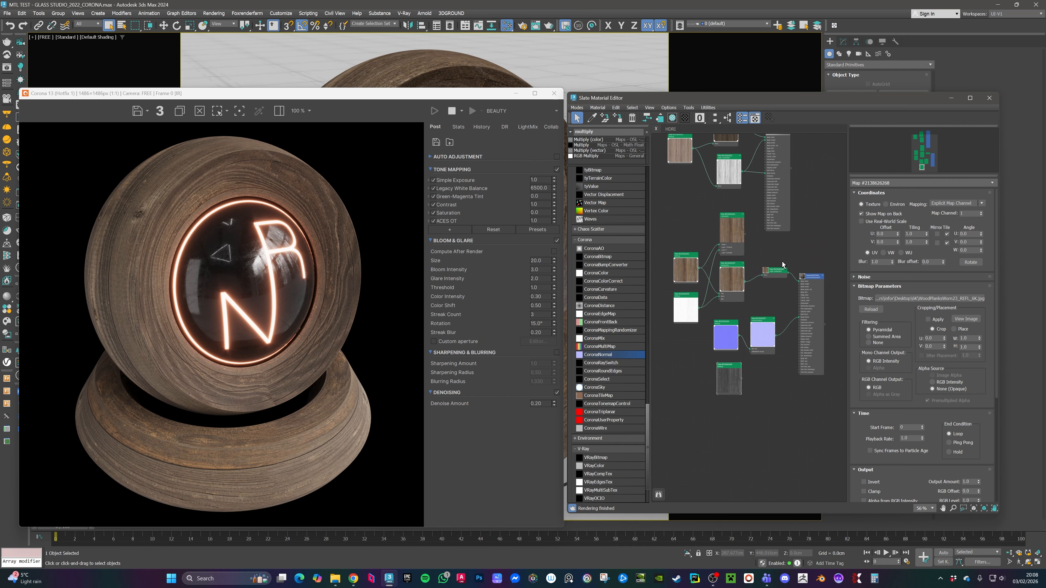
drag(757, 214, 687, 363)
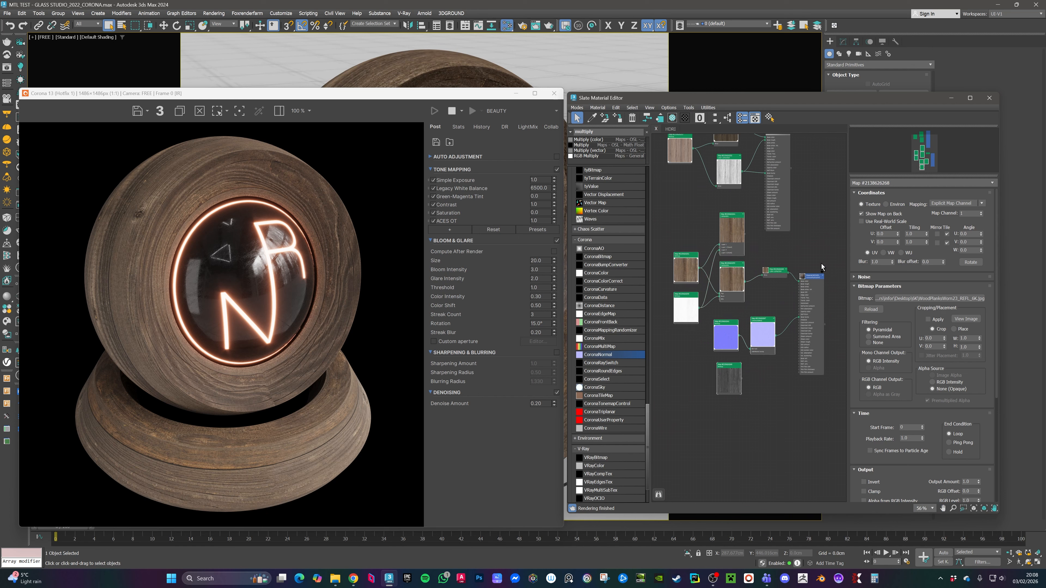
drag(812, 285, 803, 380)
middle_drag(803, 380, 770, 281)
Step: Open the worn-plank material's parameters, enlarge its node preview, and move the node slightly away from its maps
scroll(796, 270, up, 2)
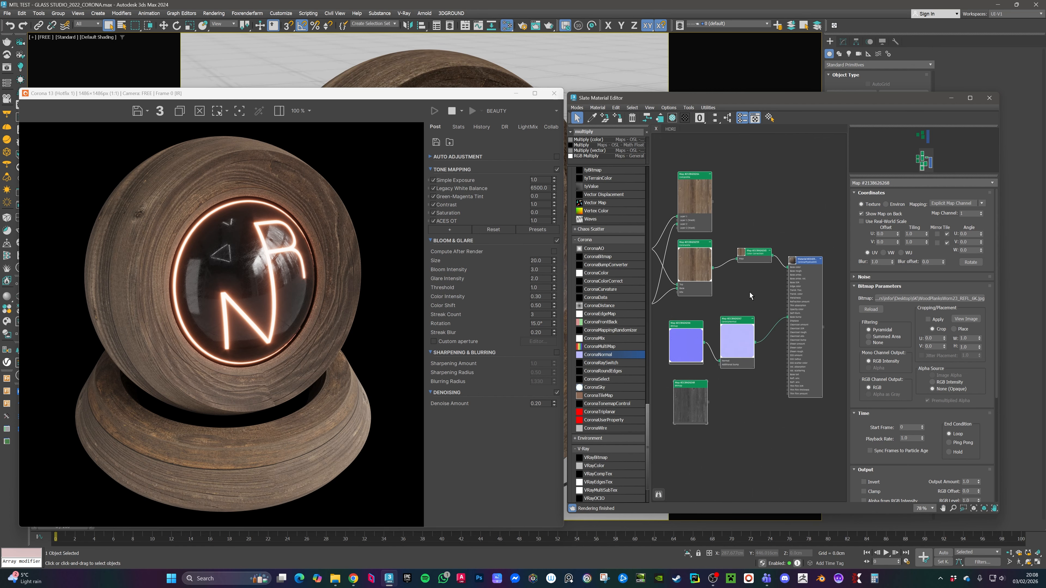
scroll(749, 296, up, 2)
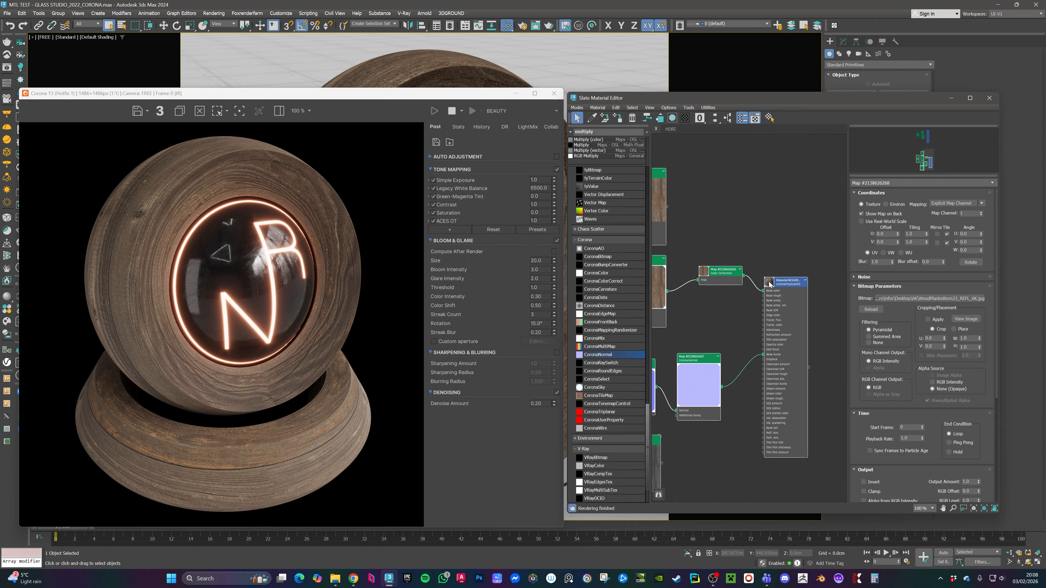
double_click(770, 284)
middle_drag(778, 244, 780, 222)
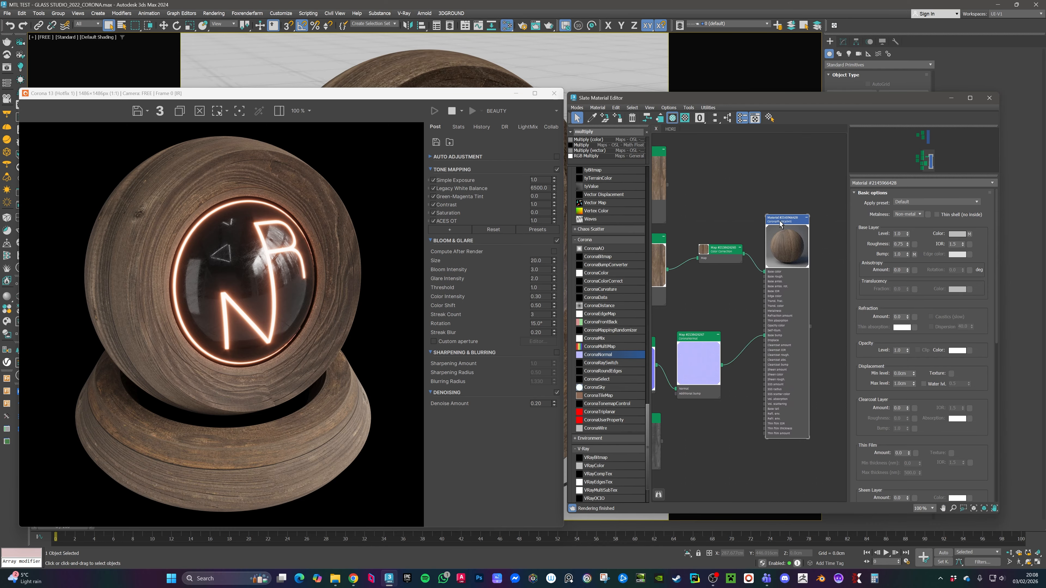
scroll(780, 223, up, 2)
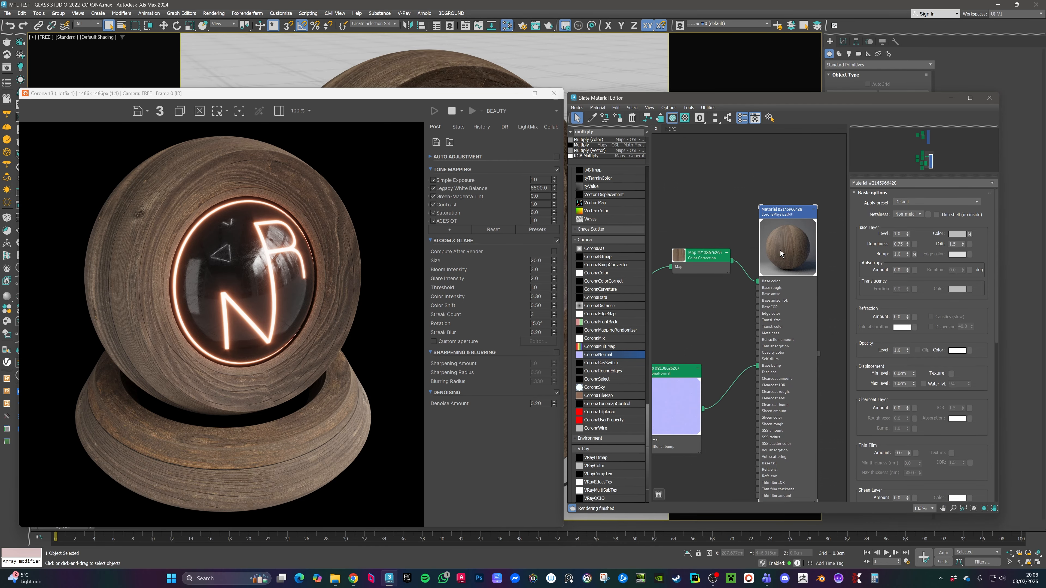
drag(787, 210, 801, 231)
Step: Set the base layer Roughness to 0 and inspect the wood's reflections up close in the render
double_click(898, 244)
text(0)
key(Return)
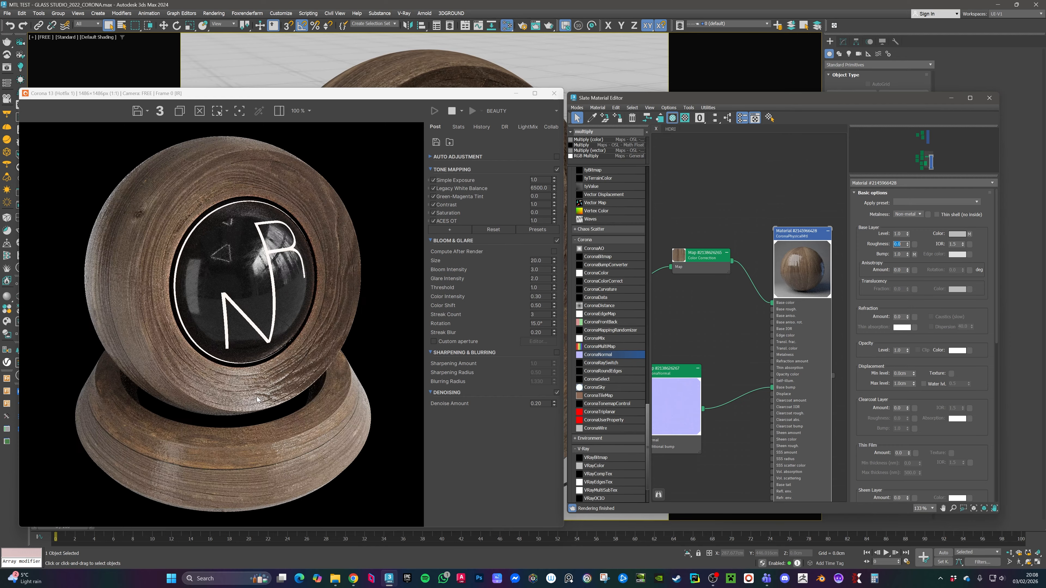
scroll(257, 399, up, 3)
scroll(335, 351, down, 2)
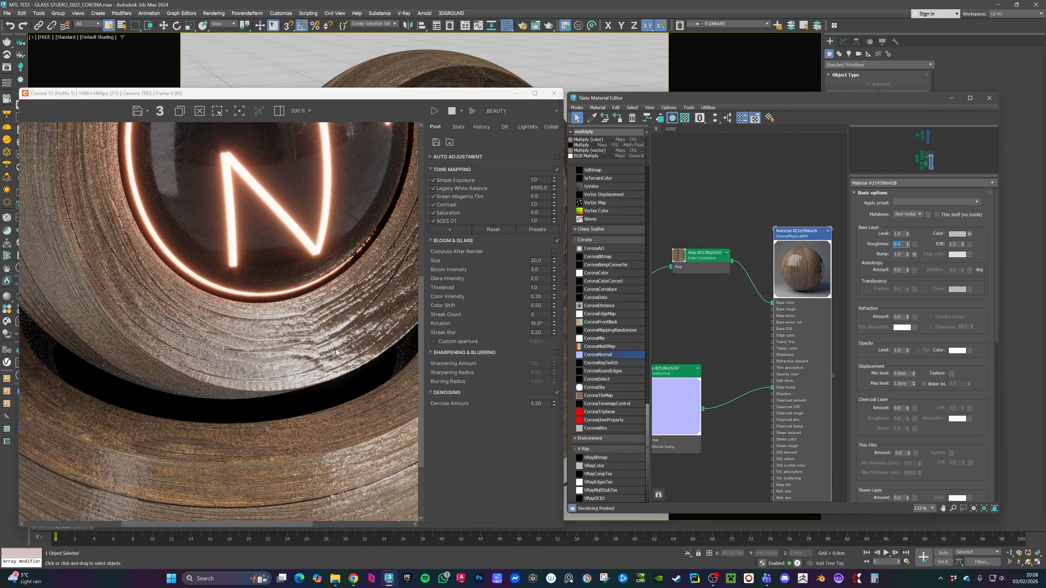
scroll(313, 351, down, 1)
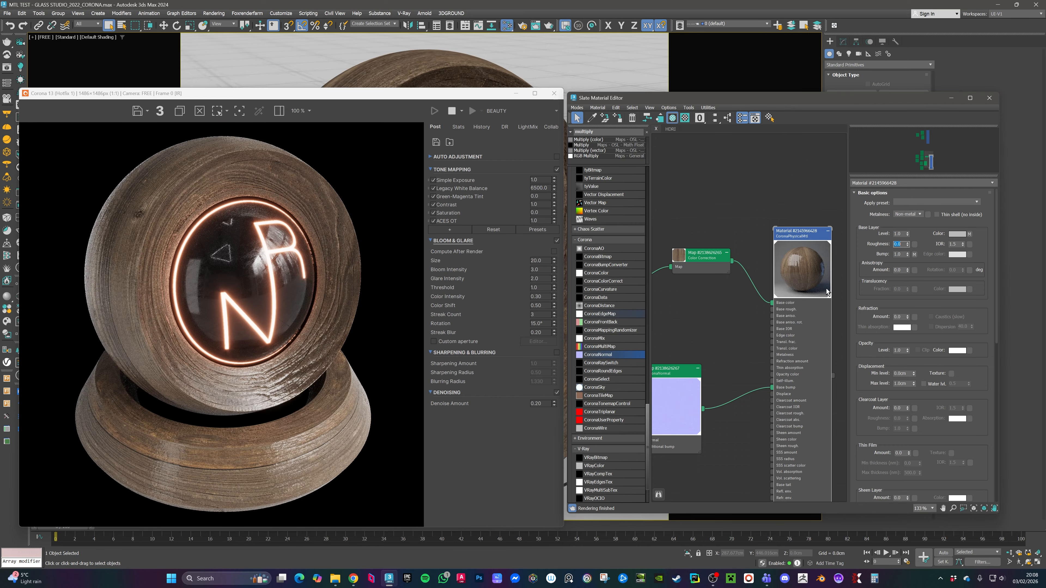
Step: Set the worn-plank material's base layer Roughness to 0.5
click(901, 244)
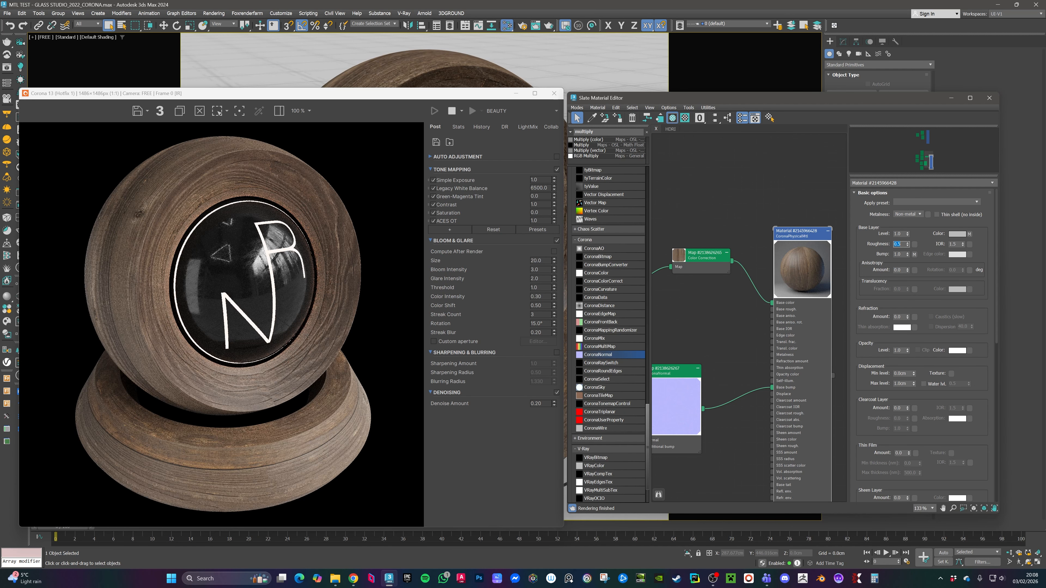
Step: Bring the WoodPlanksWorn23_GLOSS_6K image into the graph below the reflection bitmap and open its parameters
middle_drag(670, 335, 774, 268)
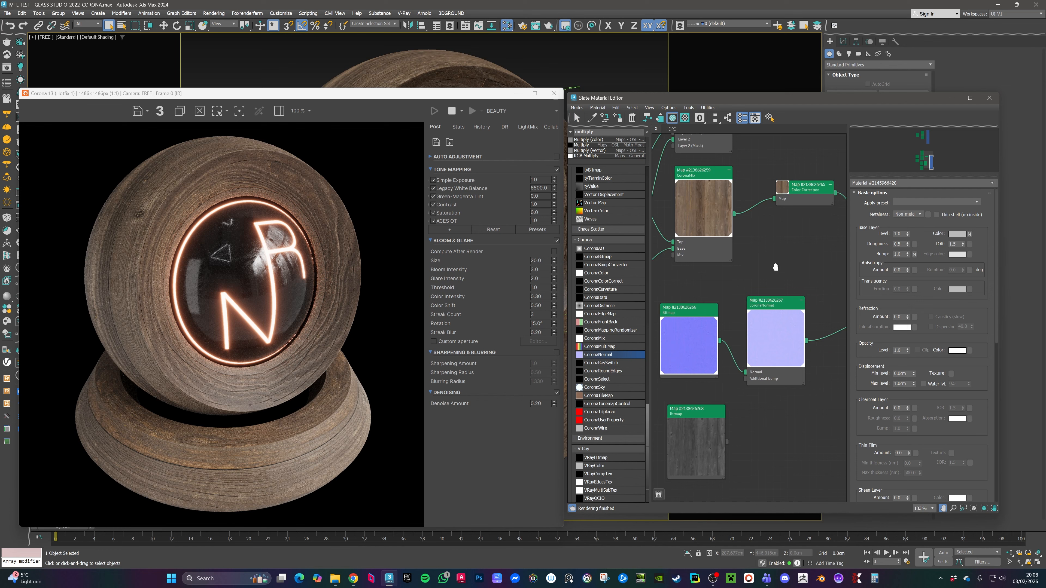
middle_drag(718, 411, 729, 354)
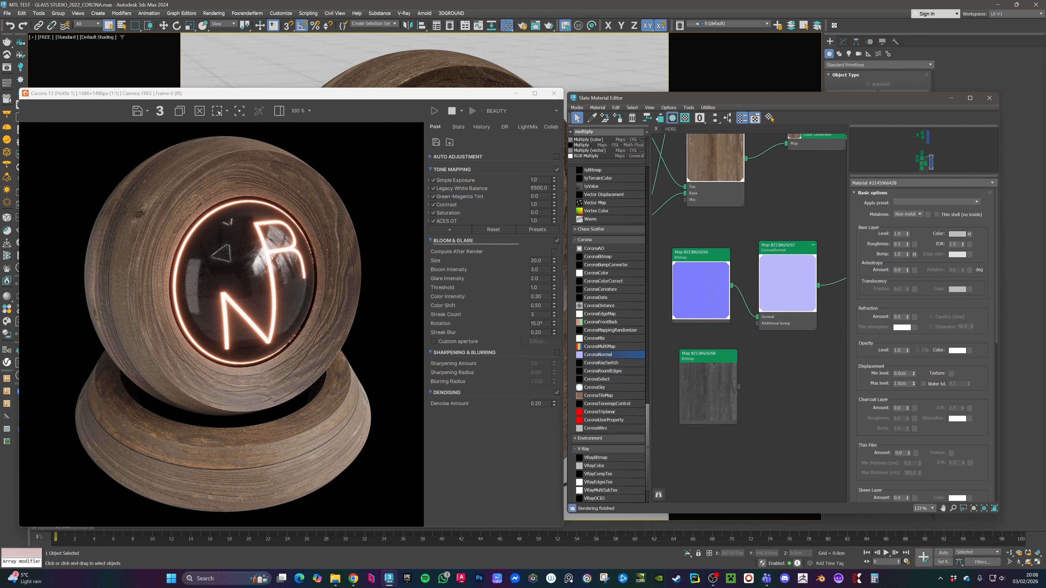
drag(668, 587, 712, 457)
middle_drag(708, 457, 709, 403)
double_click(690, 440)
scroll(709, 403, up, 2)
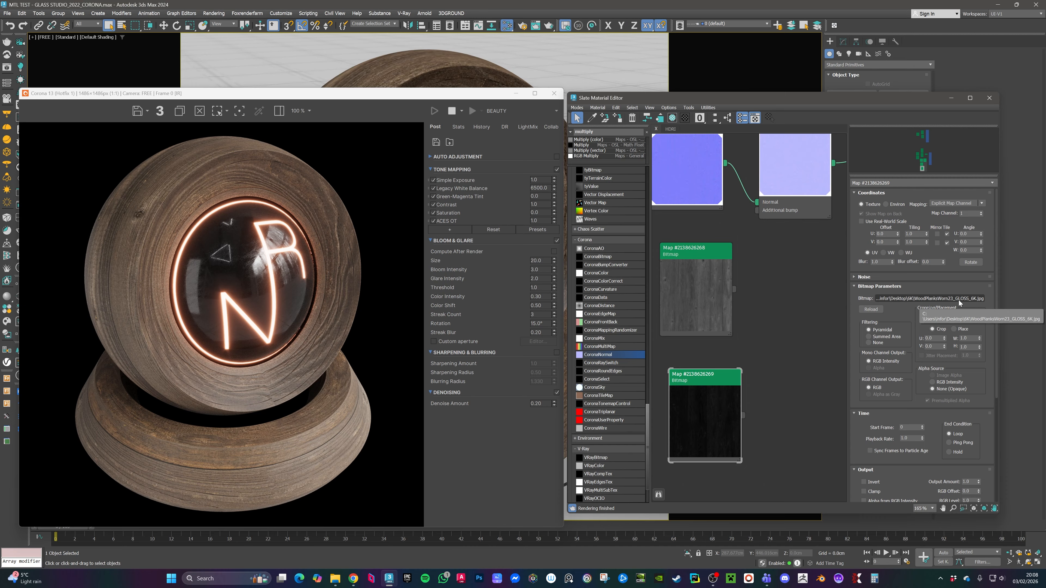
Step: Check which file the reflection bitmap uses, and align the reflection and gloss bitmaps in a column below the normal bitmap
click(718, 279)
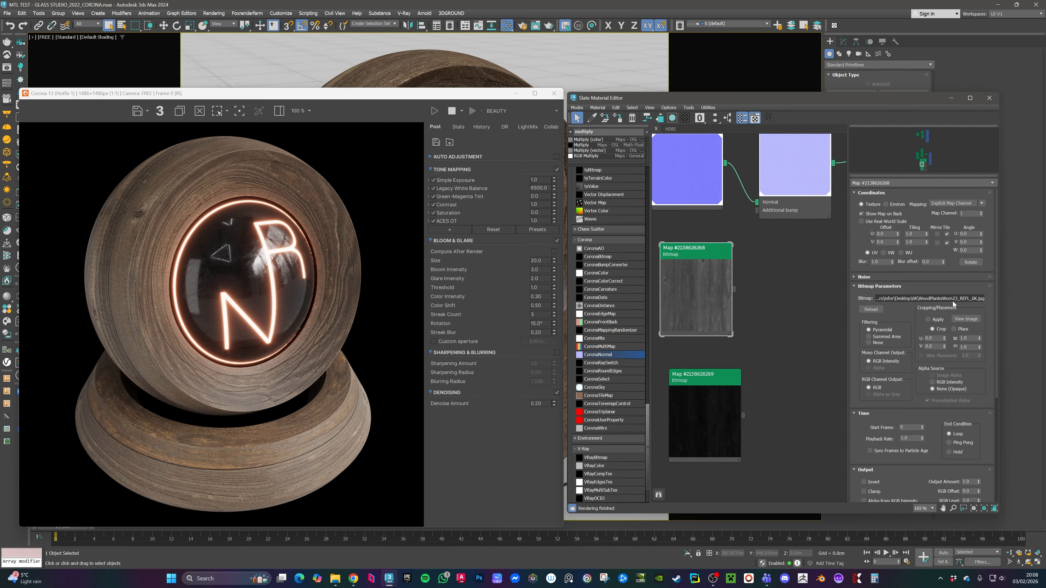
scroll(636, 247, down, 2)
mouse_move(713, 271)
mouse_down()
mouse_move(747, 273)
mouse_move(745, 290)
mouse_move(731, 280)
mouse_up()
middle_drag(731, 280, 744, 310)
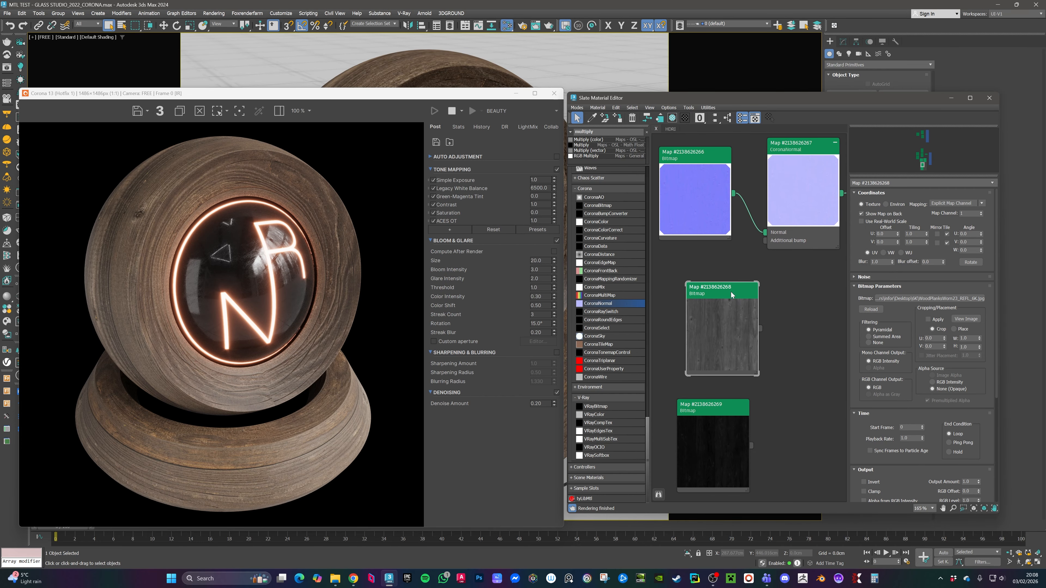
drag(730, 292, 713, 292)
drag(727, 412, 720, 414)
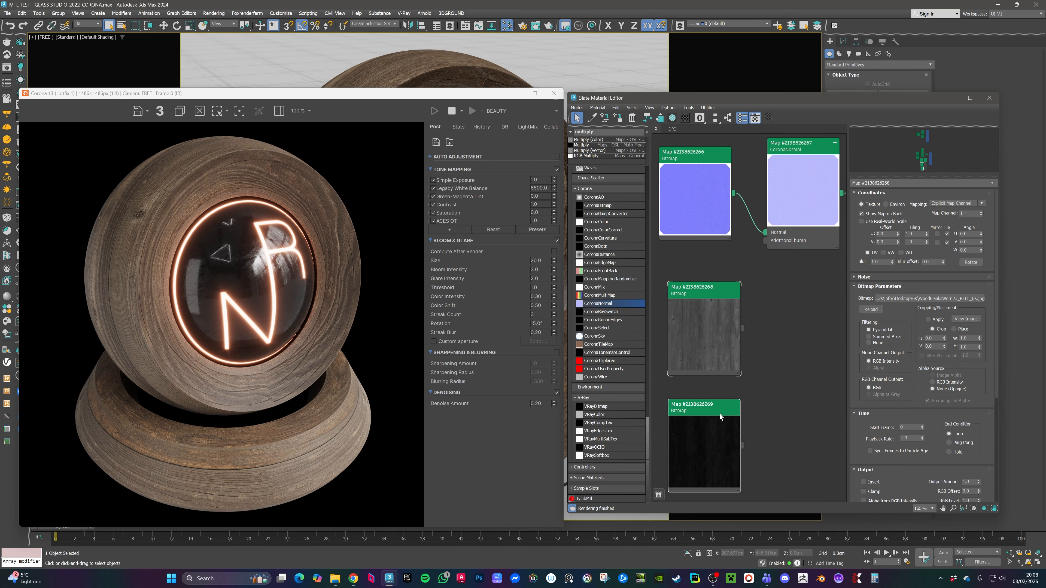
Step: Connect the gloss bitmap to the material's Base roughness input and check the wood's reflections in the render
scroll(752, 398, down, 3)
middle_drag(764, 386, 719, 399)
scroll(720, 408, down, 1)
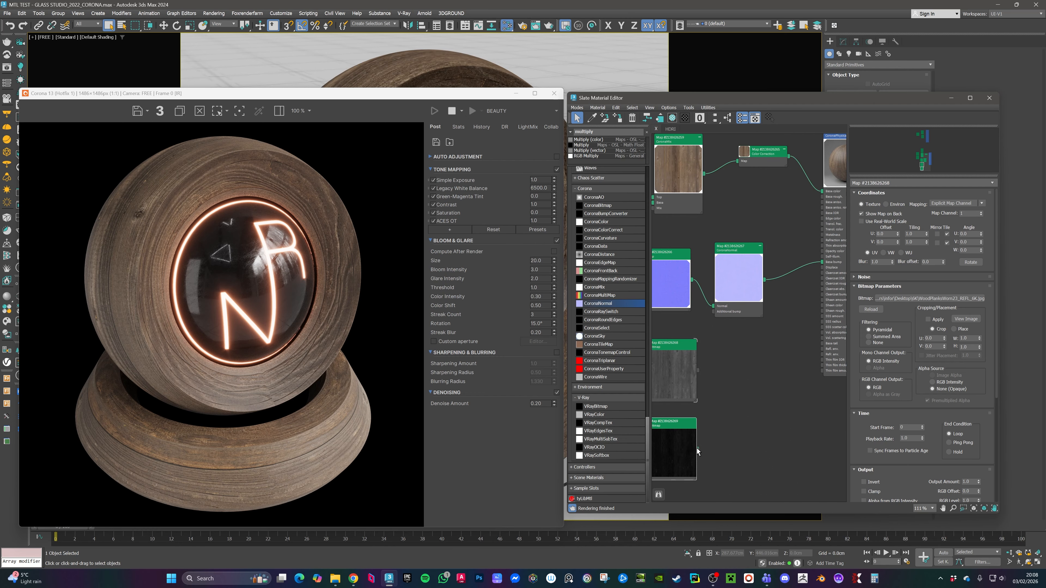
drag(697, 447, 822, 197)
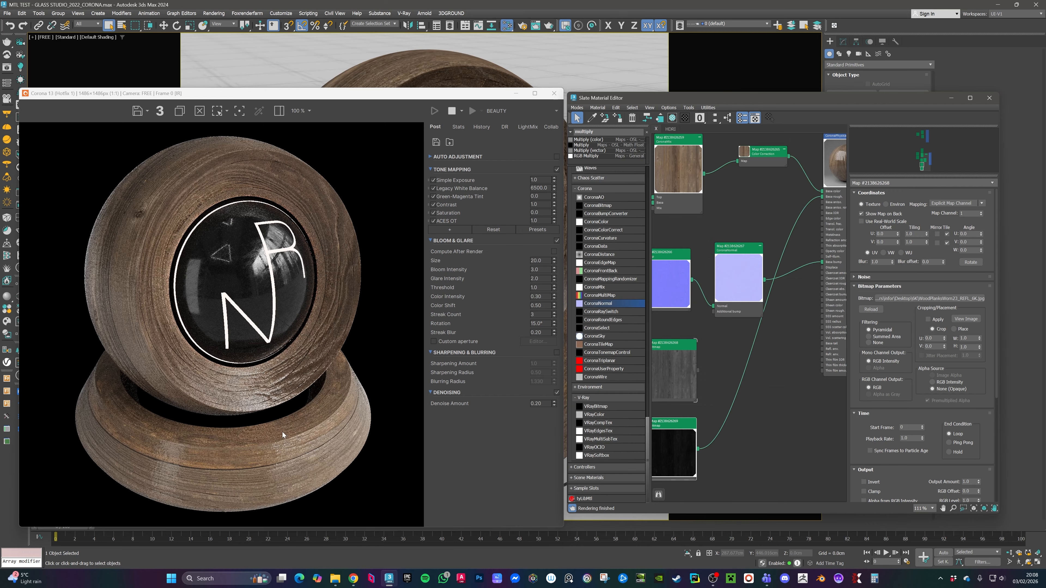
scroll(245, 449, up, 1)
scroll(311, 322, down, 1)
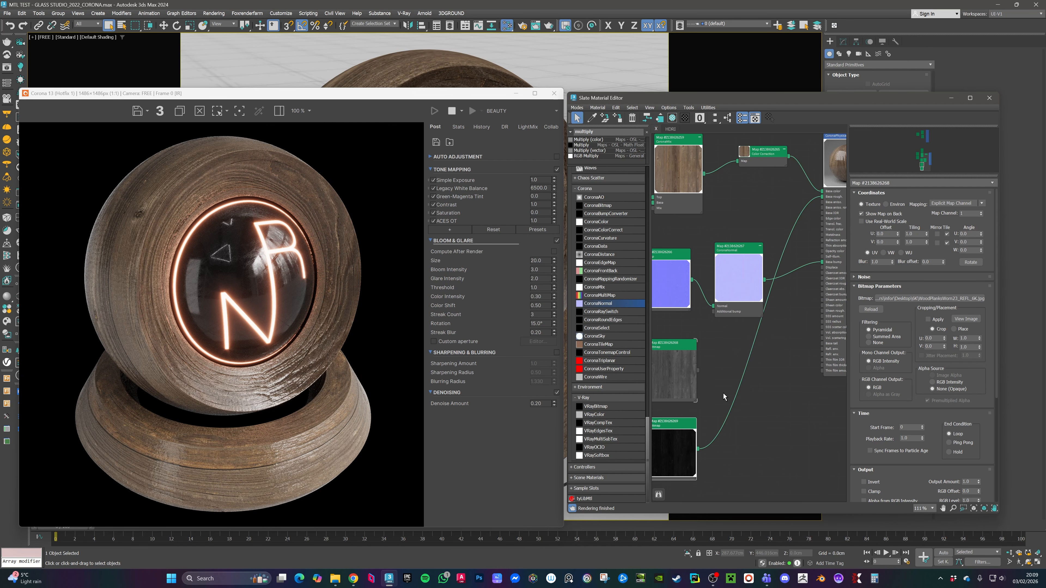
Step: Insert a Color Correction map between the gloss bitmap and Base roughness, and switch its lightness mode to Advanced
mouse_move(718, 381)
middle_down()
mouse_move(748, 359)
mouse_move(732, 384)
middle_up()
drag(688, 442, 695, 445)
middle_drag(695, 444, 681, 385)
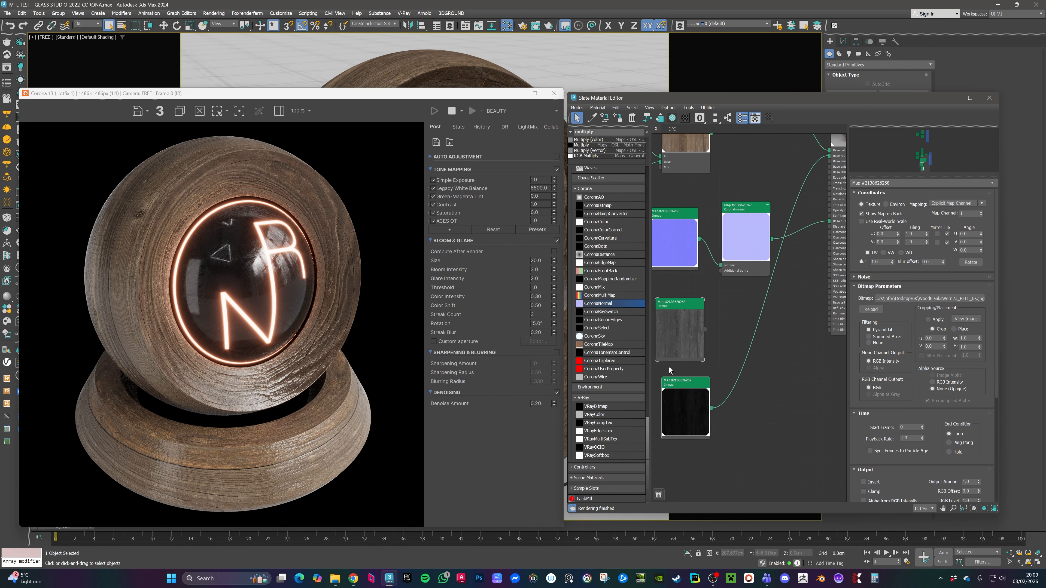
scroll(614, 348, up, 1)
drag(649, 428, 643, 311)
click(633, 337)
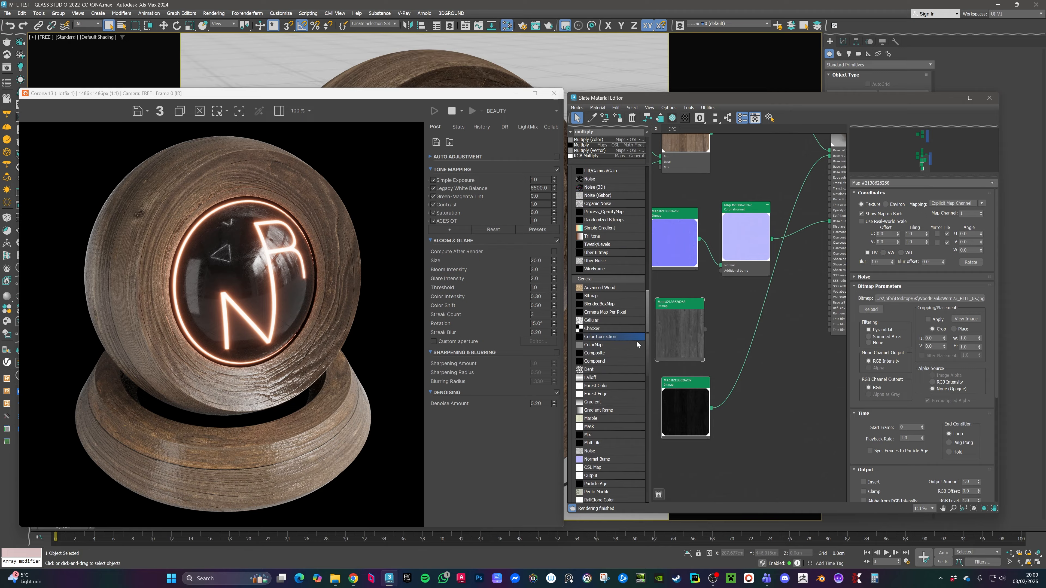
drag(755, 362, 760, 385)
double_click(747, 354)
click(940, 343)
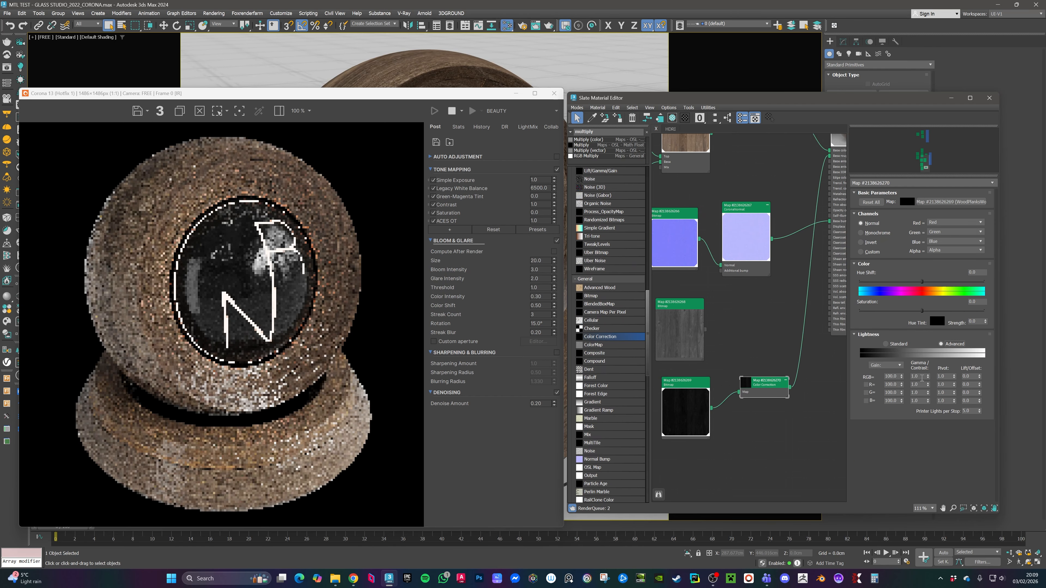
Step: Set the gloss Color Correction's RGB gamma/contrast to 5 and gain to 50, and expand its node preview
double_click(916, 376)
text(5)
key(Return)
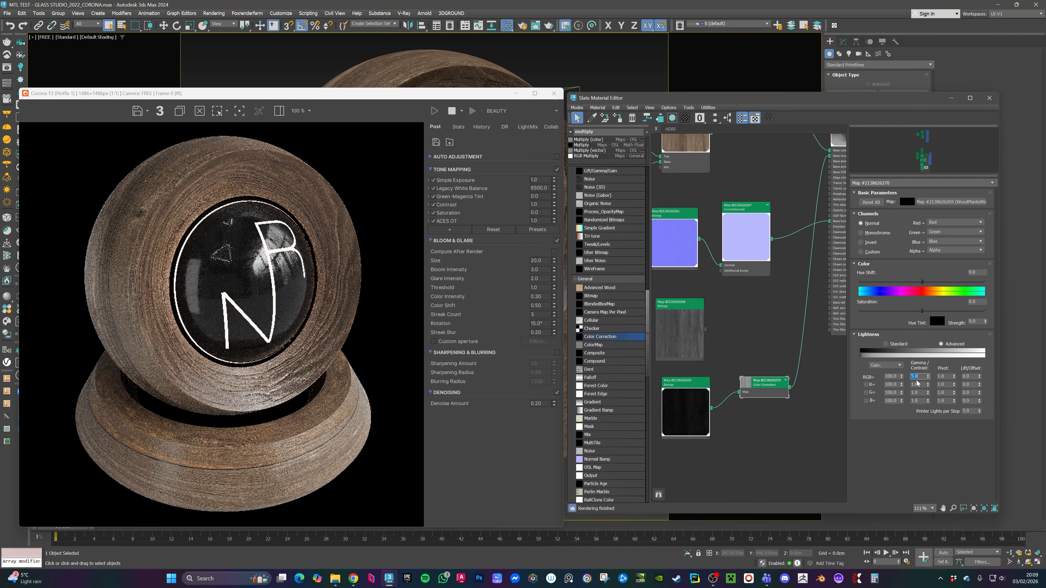
double_click(891, 376)
text(50)
key(Return)
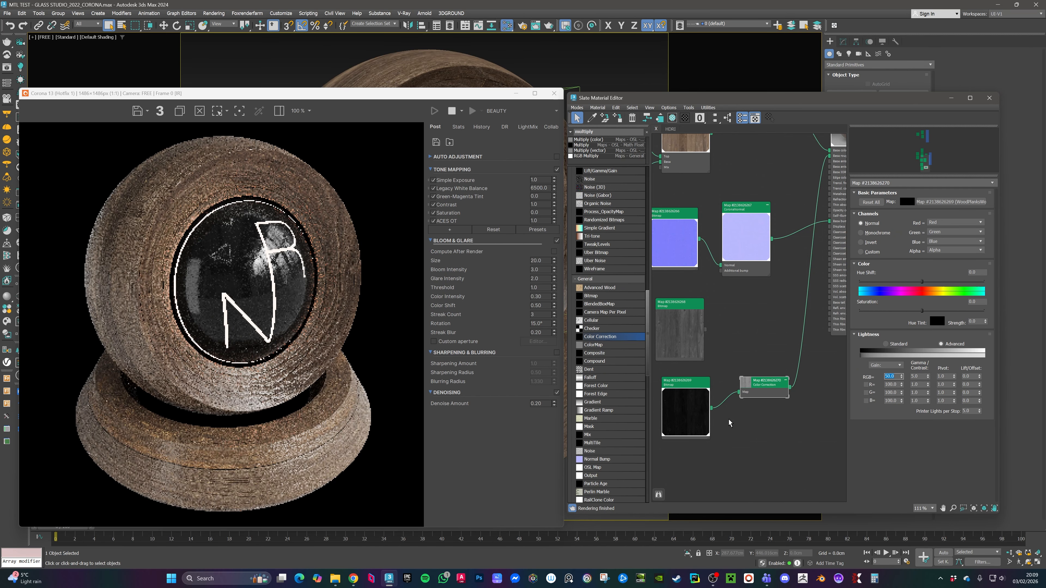
scroll(690, 407, up, 2)
double_click(775, 378)
middle_drag(779, 383, 763, 347)
scroll(736, 379, up, 1)
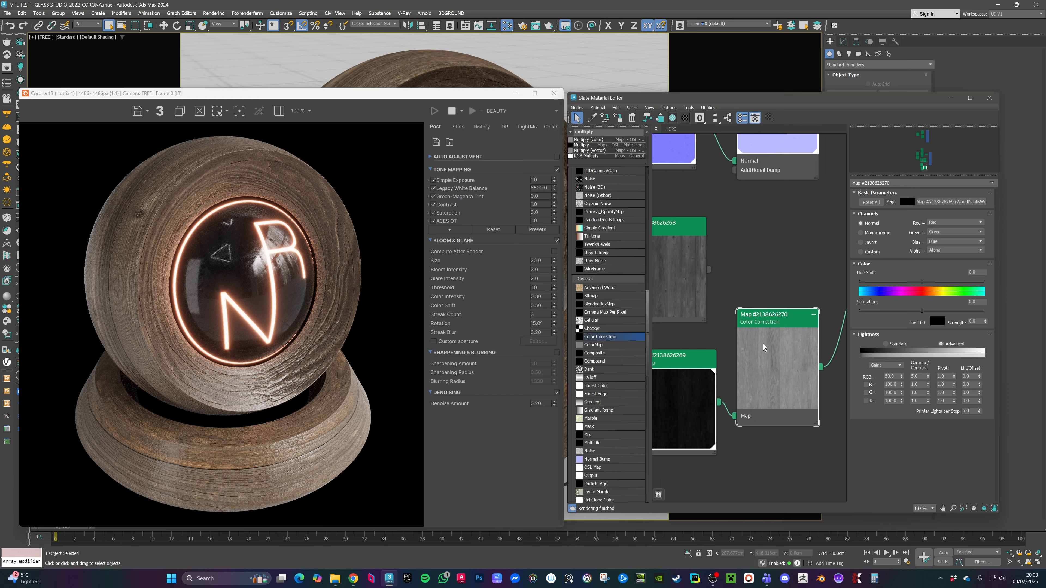
Step: Place a second Color Correction map beside the reflection bitmap, above the gloss correction, and open its parameters
middle_drag(723, 317, 759, 324)
scroll(743, 340, down, 1)
scroll(734, 347, down, 1)
drag(714, 296, 712, 295)
middle_drag(774, 326, 710, 291)
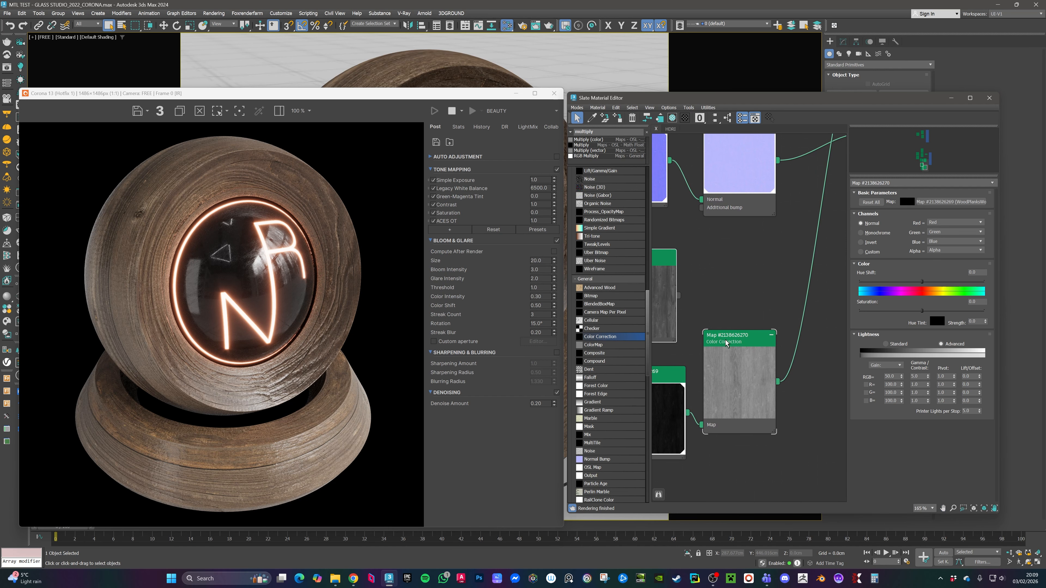
drag(728, 342, 737, 378)
drag(640, 337, 732, 250)
double_click(740, 261)
middle_drag(681, 295, 735, 288)
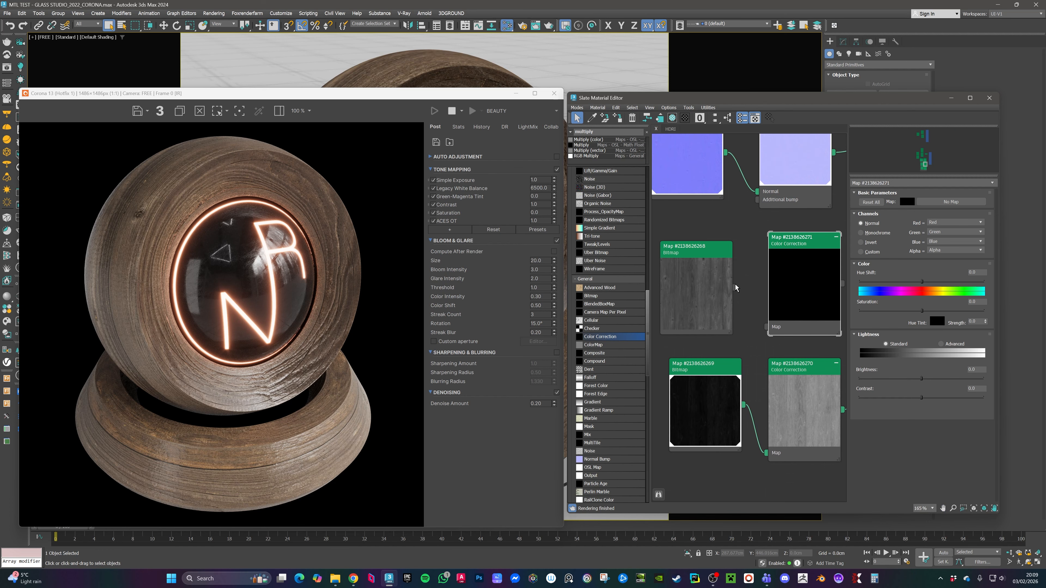
Step: Route the reflection bitmap through the new Color Correction into Base roughness, replacing the gloss map's connection
drag(762, 325, 772, 327)
middle_drag(785, 308, 732, 341)
drag(733, 363, 728, 473)
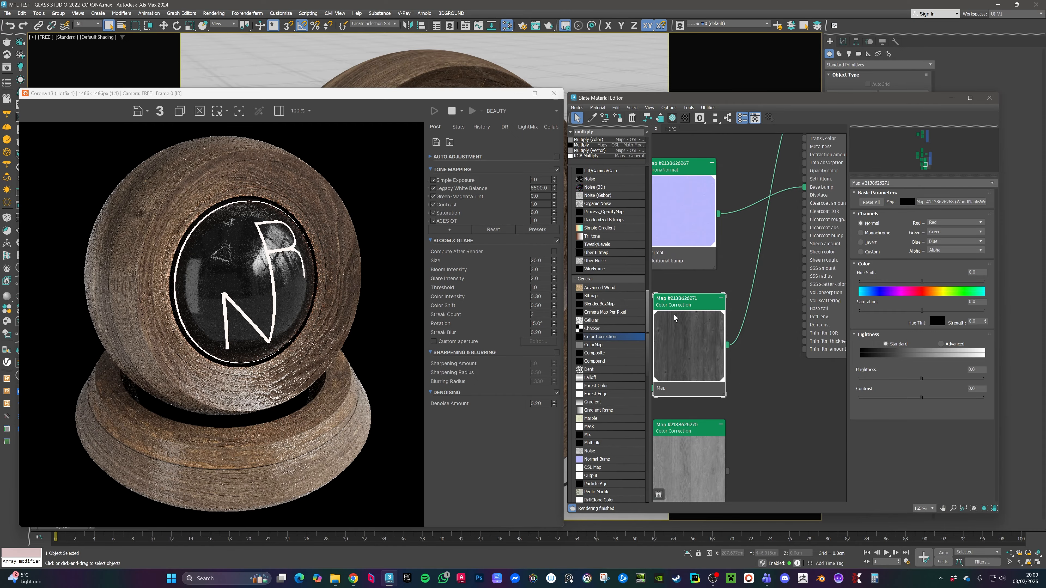
middle_drag(676, 316, 768, 305)
scroll(769, 303, up, 2)
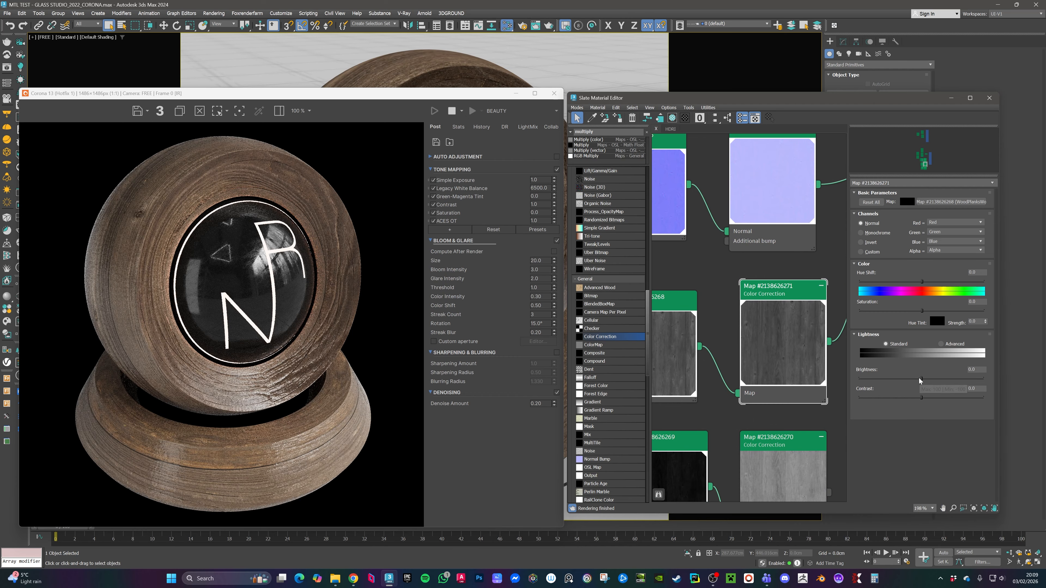
Step: Switch the reflection Color Correction to Advanced lightness with RGB gain 200 and gamma/contrast 3
click(940, 343)
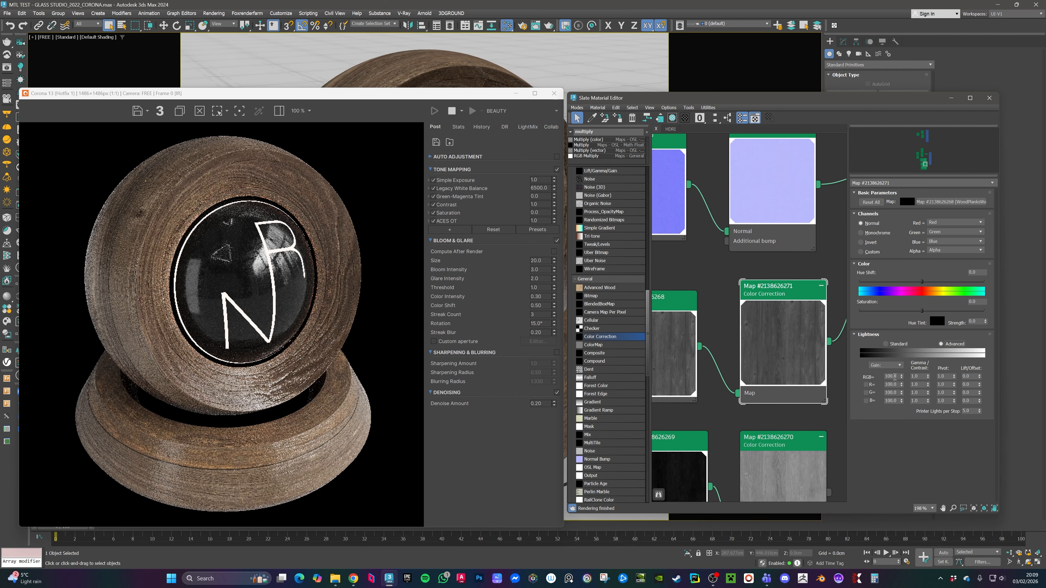
double_click(892, 376)
text(200)
key(Return)
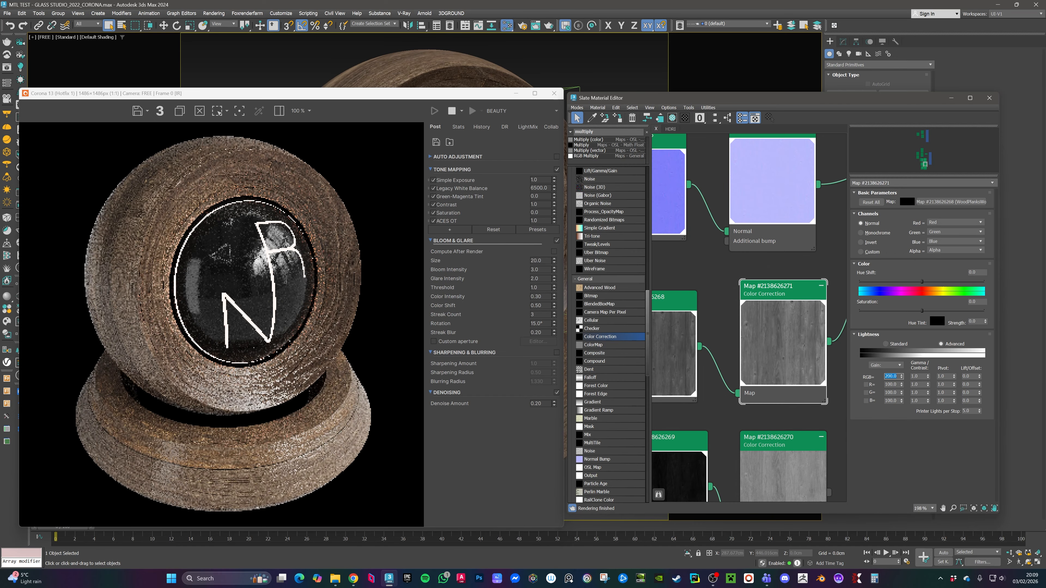
double_click(919, 376)
text(3)
key(Return)
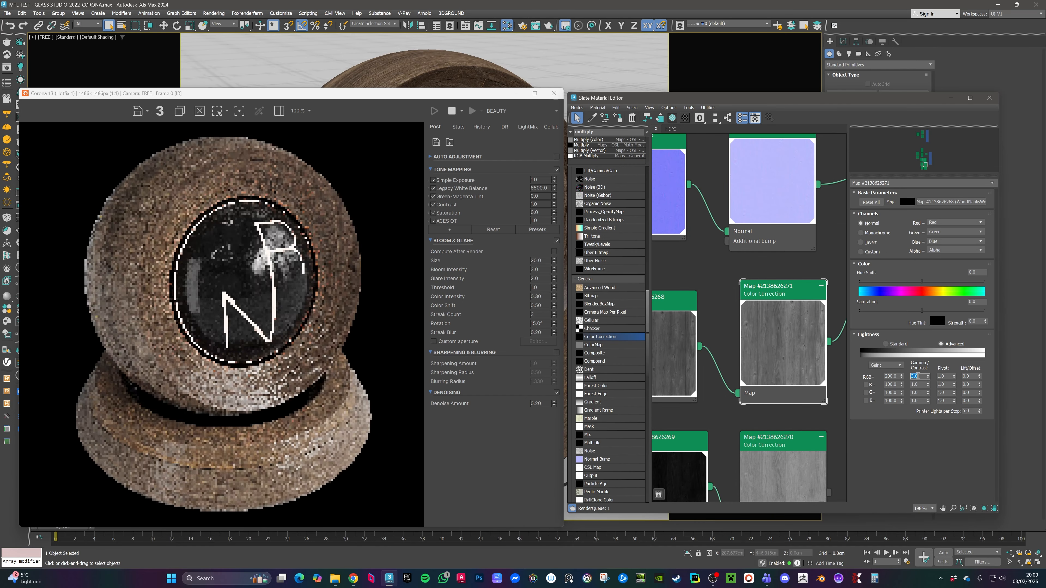
Step: Inspect the wood up close in the render and set the reflection Color Correction's RGB gamma/contrast to 2
scroll(305, 393, up, 1)
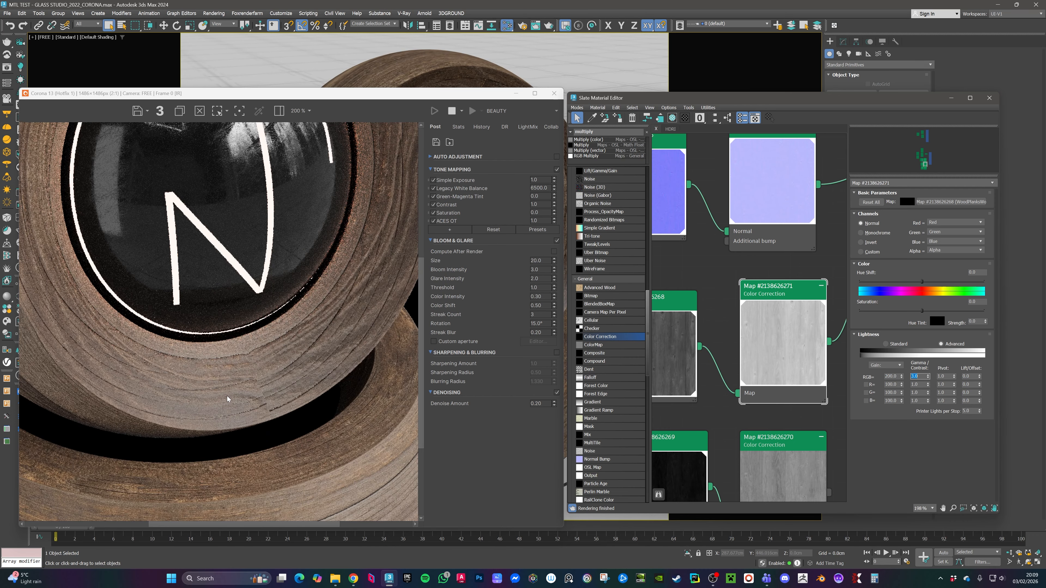
middle_drag(315, 396, 330, 307)
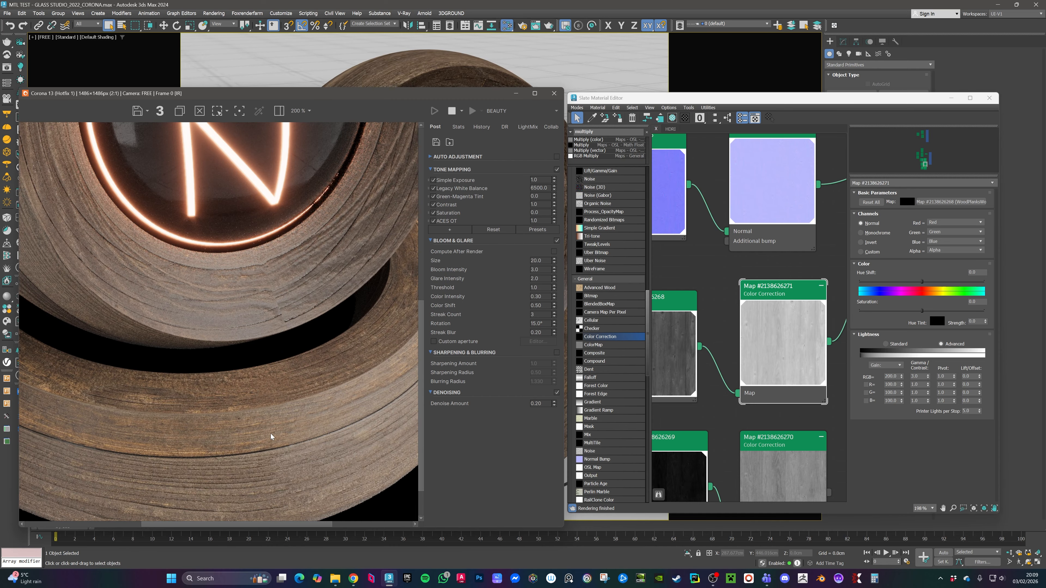
double_click(914, 376)
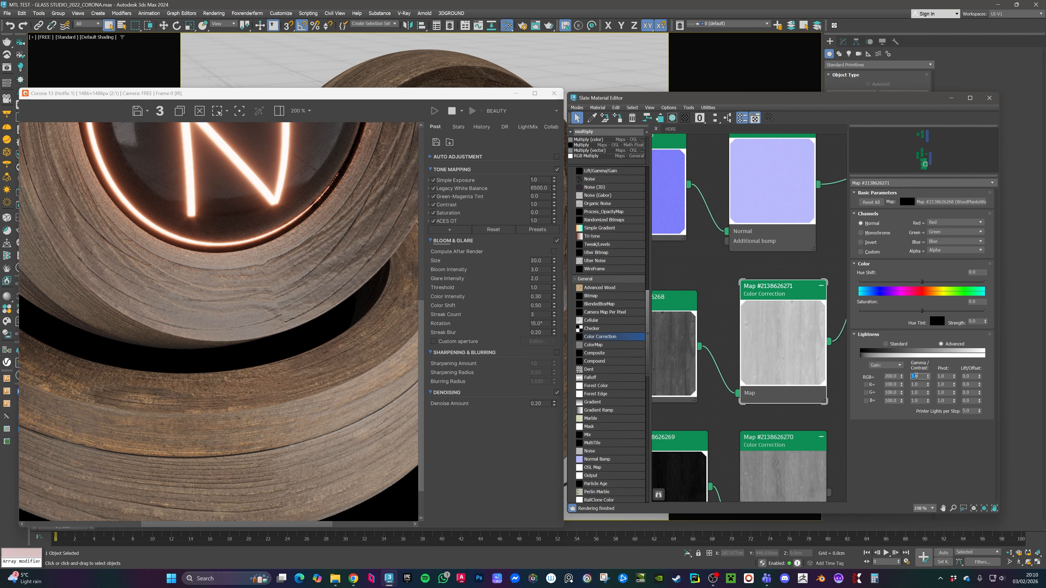
text(2)
key(Return)
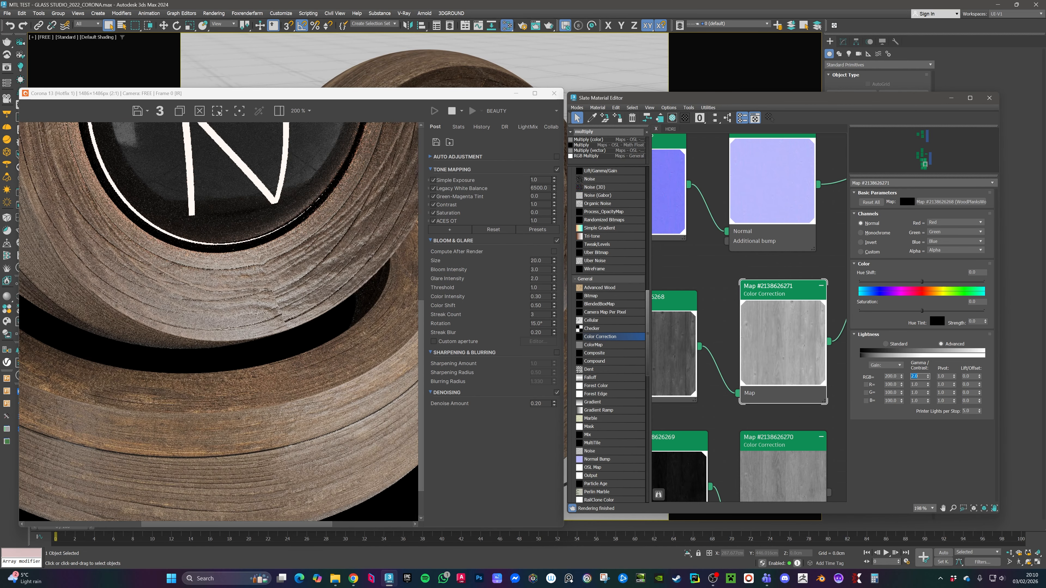
scroll(297, 312, down, 1)
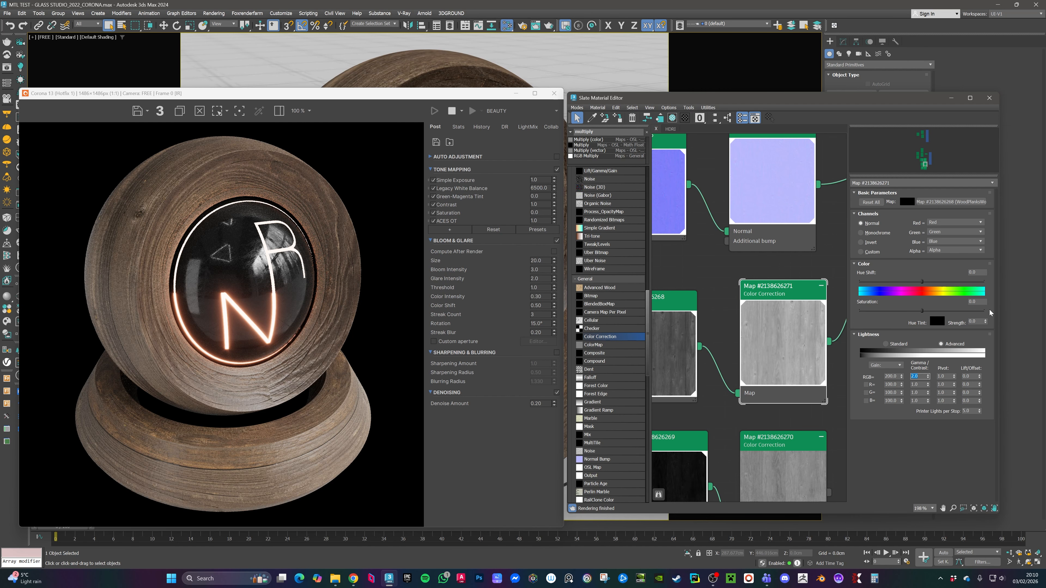
Step: Open the worn-plank material's parameters and set the Base roughness map amount to 50
middle_drag(806, 299, 683, 385)
middle_drag(765, 269, 676, 472)
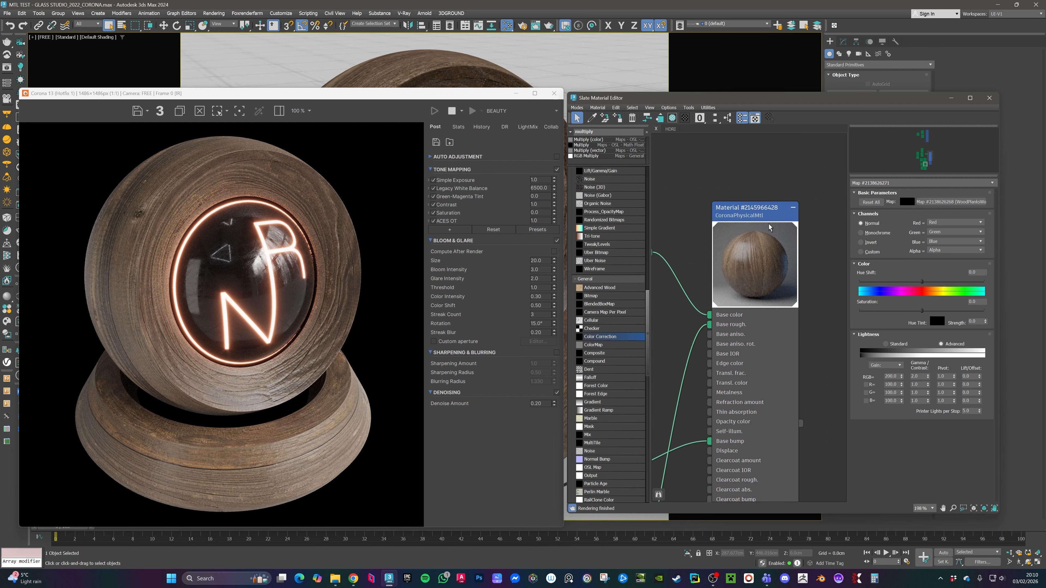
click(765, 218)
double_click(765, 217)
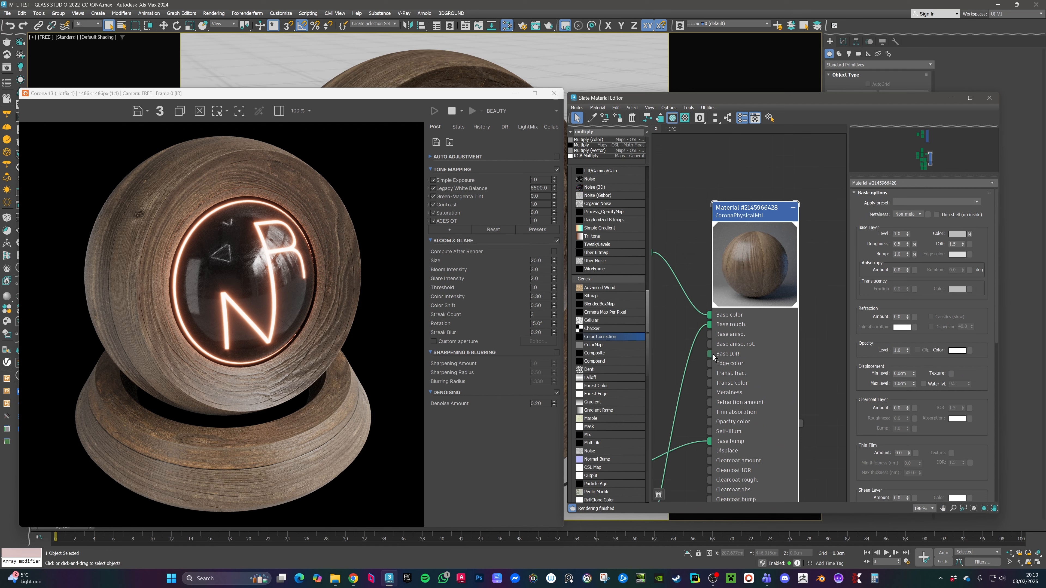
middle_drag(713, 355, 829, 273)
middle_drag(714, 391, 645, 331)
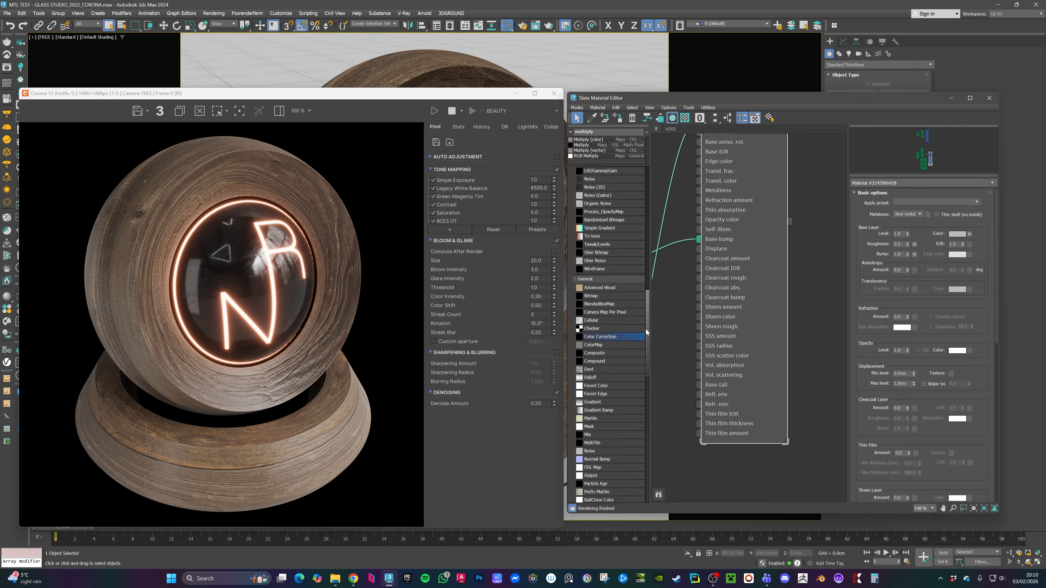
scroll(991, 392, down, 10)
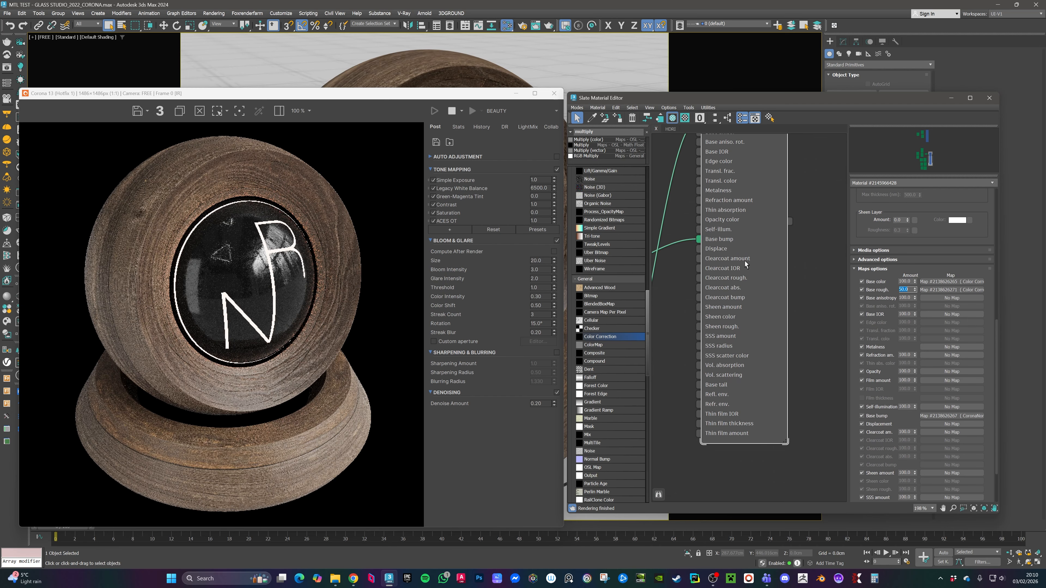
Step: Set the material's base layer Roughness to 0.6 and check the wood's reflections in the render
middle_drag(745, 261, 757, 466)
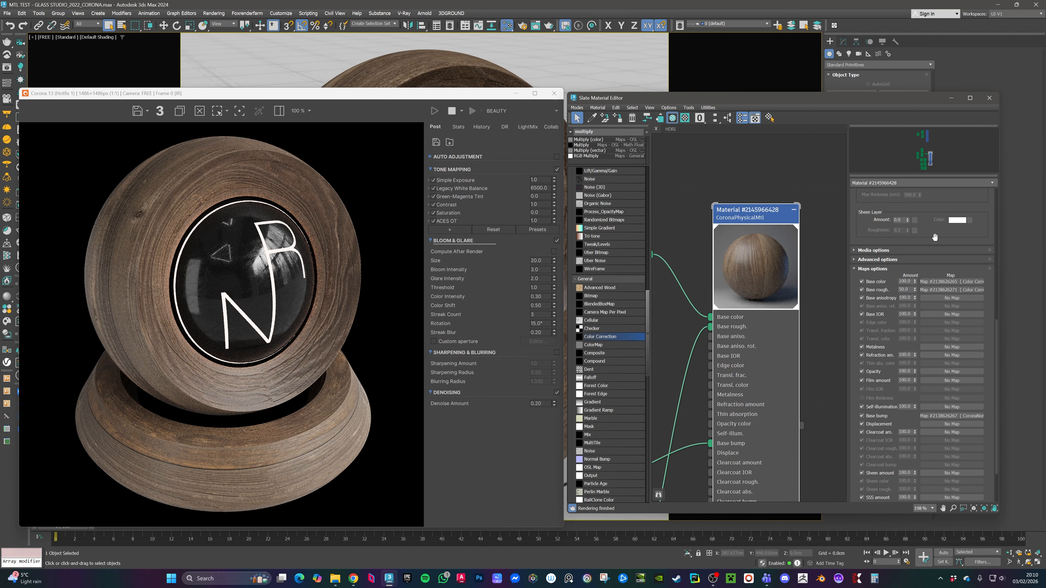
scroll(935, 237, up, 6)
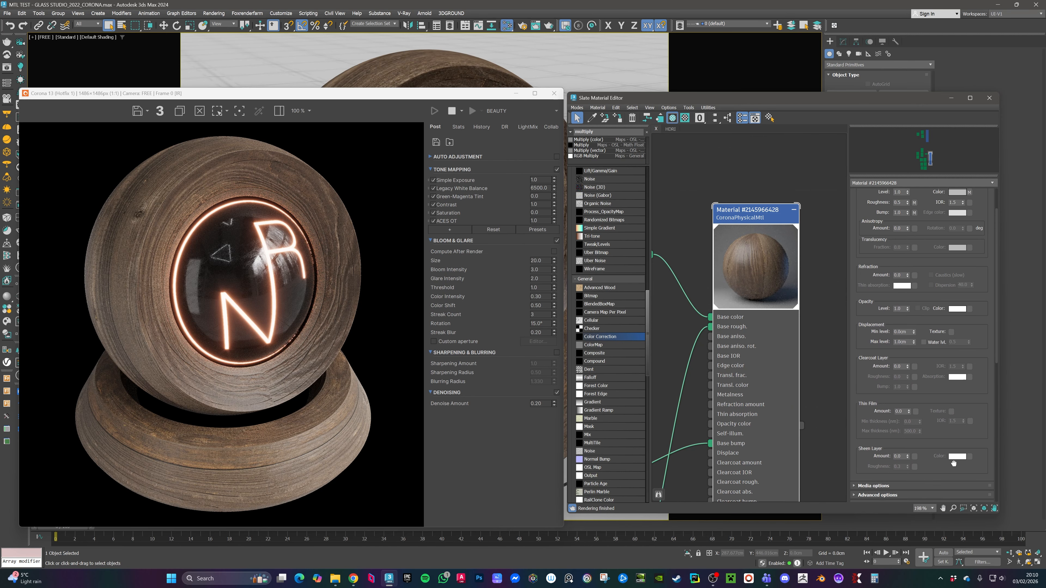
click(904, 205)
text(0.6)
key(Return)
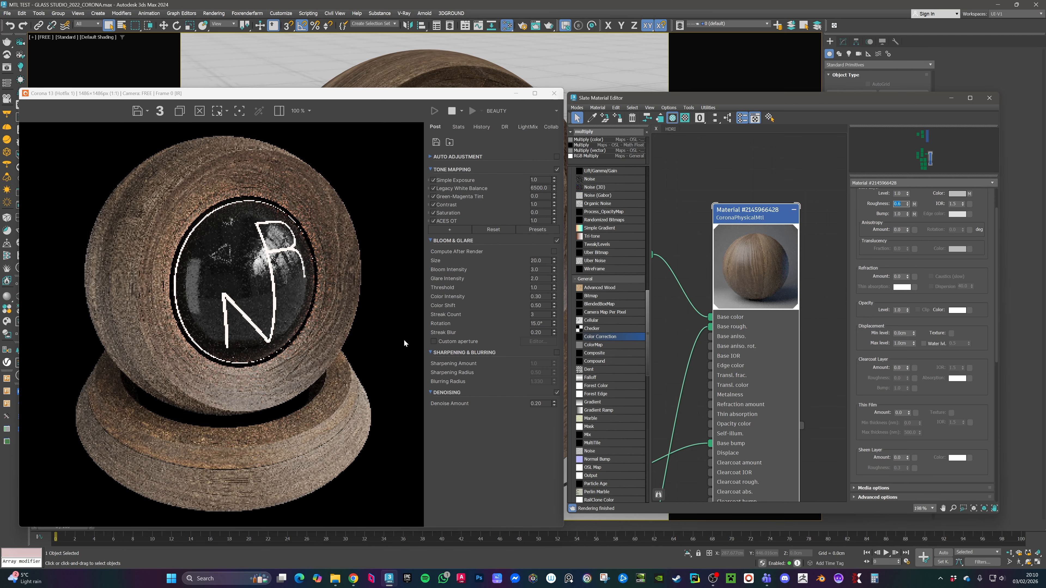
scroll(248, 390, up, 2)
scroll(268, 389, down, 2)
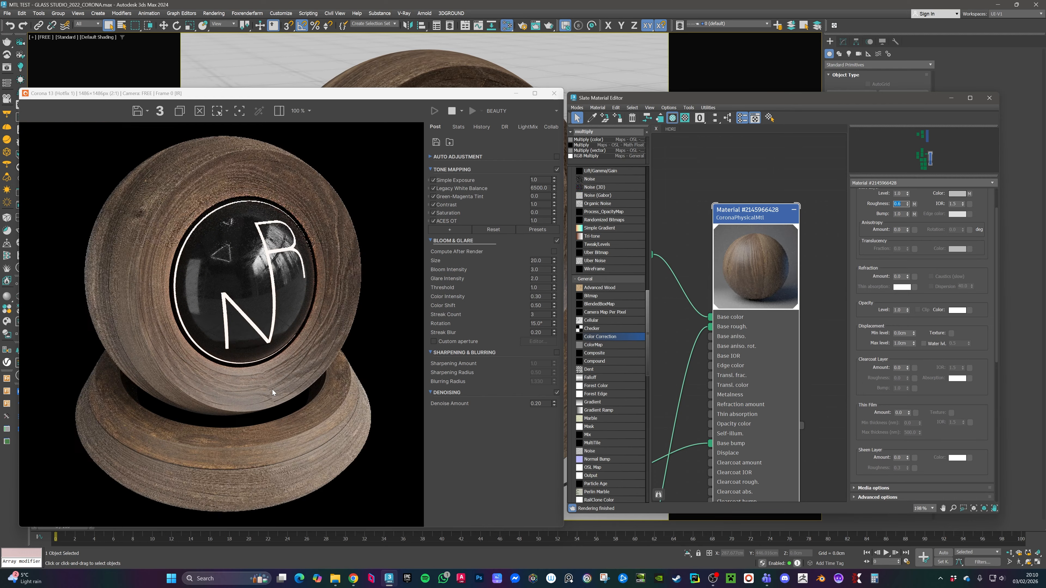
Step: Review the base color branch of the graph, from the two source bitmaps to the Composite and CoronaMix parameters
scroll(759, 318, down, 5)
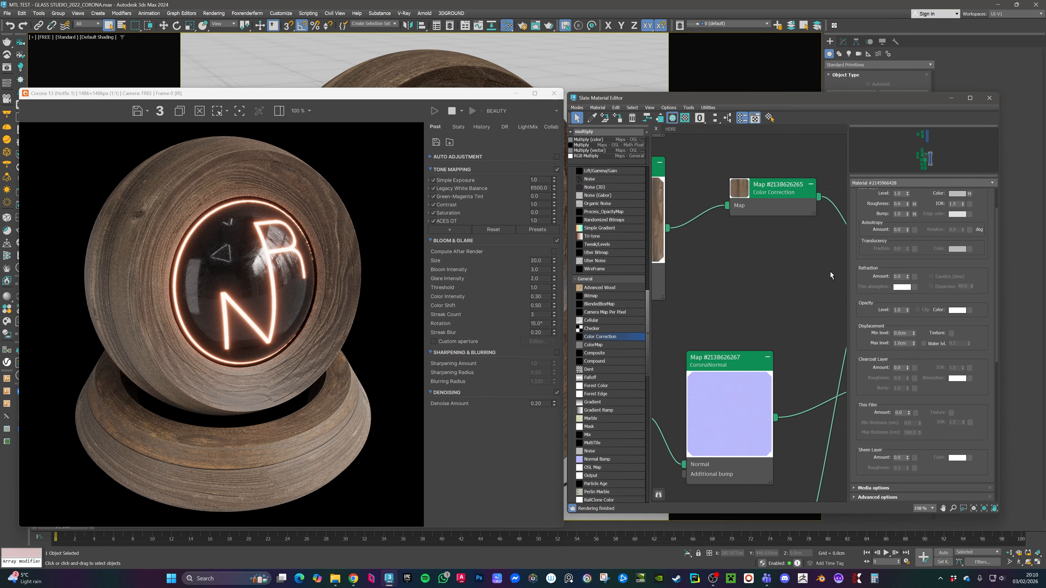
middle_drag(741, 323, 755, 387)
click(786, 237)
scroll(746, 256, down, 3)
middle_drag(746, 256, 811, 250)
scroll(742, 290, up, 1)
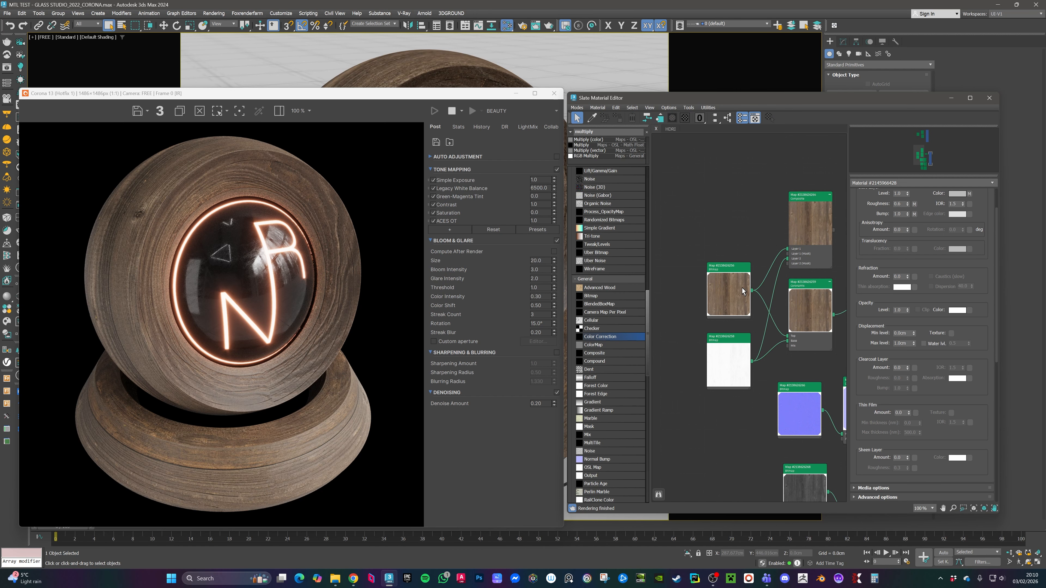
drag(723, 272, 718, 271)
middle_drag(718, 271, 693, 263)
drag(693, 263, 698, 264)
scroll(698, 264, up, 3)
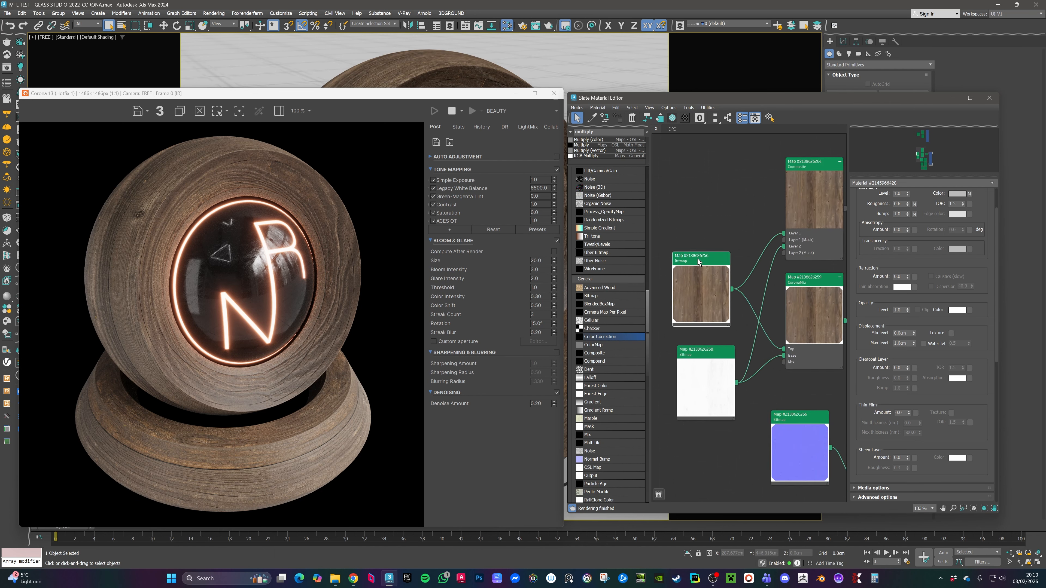
drag(707, 358, 708, 350)
middle_drag(803, 247, 712, 275)
click(721, 193)
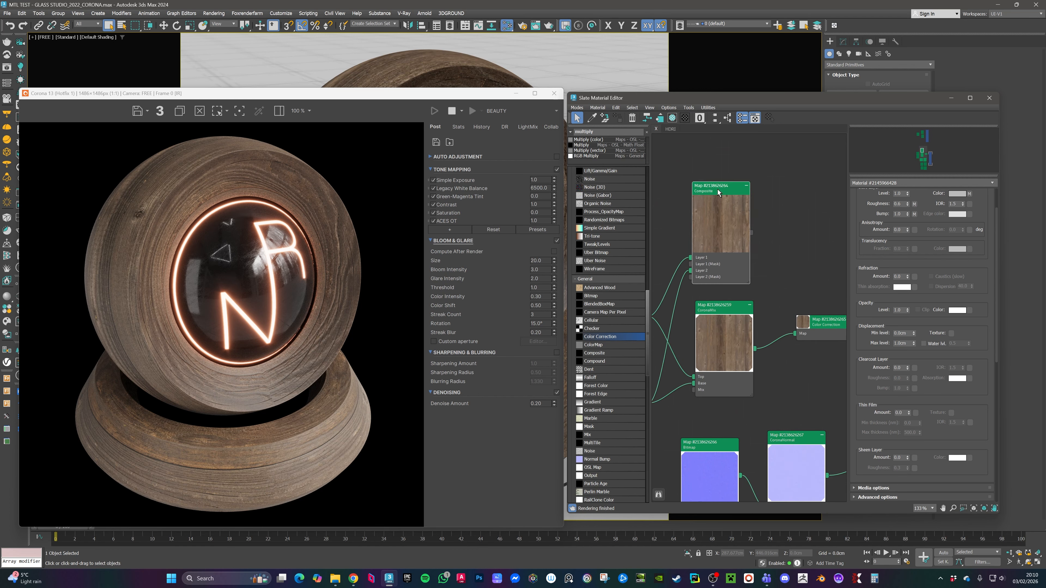
drag(714, 313, 717, 311)
double_click(717, 311)
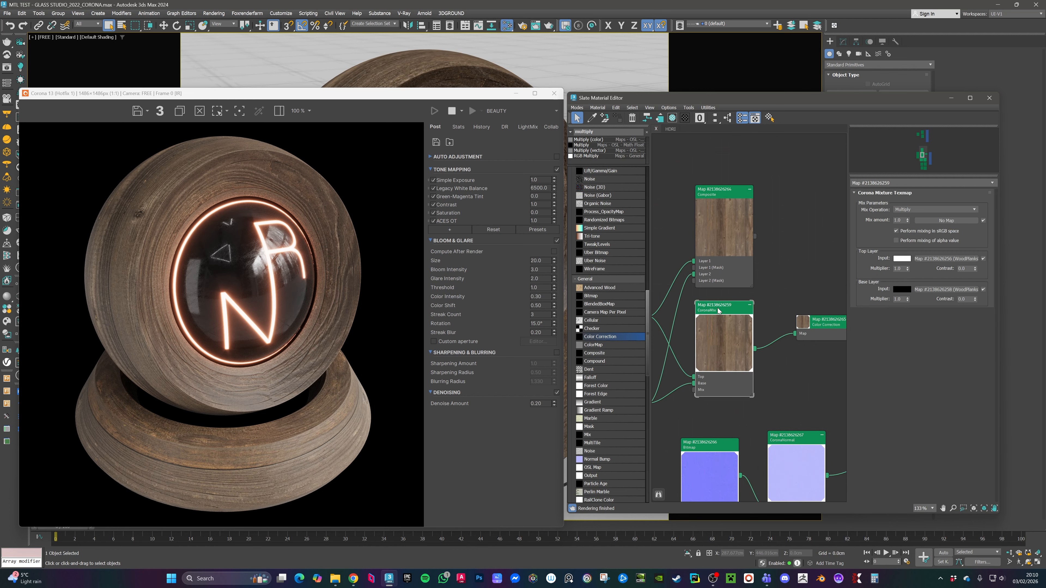
Step: In the base color Color Correction, use advanced lightness with an RGB gain of 50 and set the hue shift to -2.757
middle_drag(770, 353, 703, 339)
middle_drag(748, 327, 707, 323)
drag(722, 304, 721, 311)
double_click(721, 313)
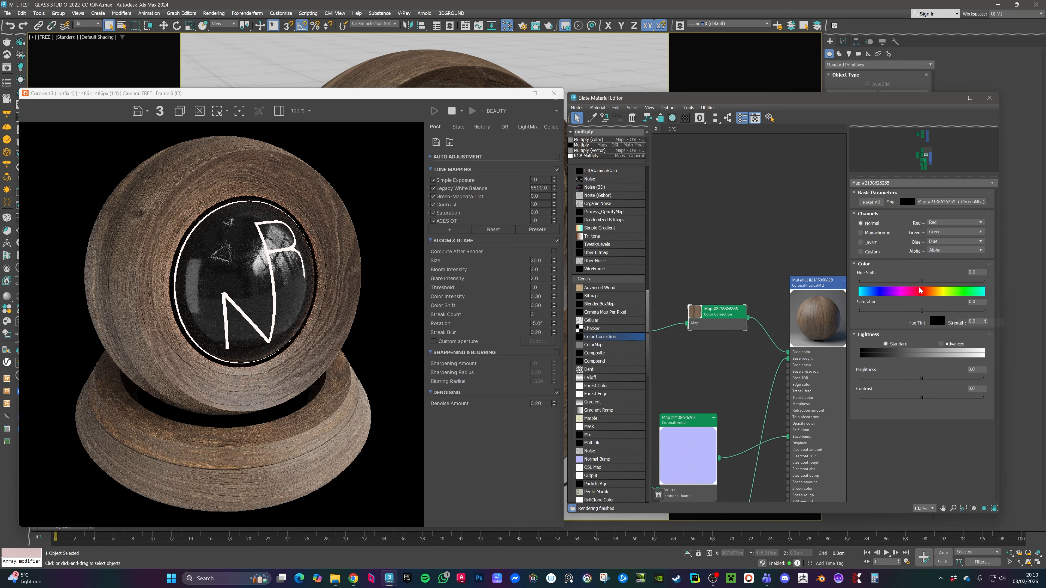
drag(922, 285, 919, 285)
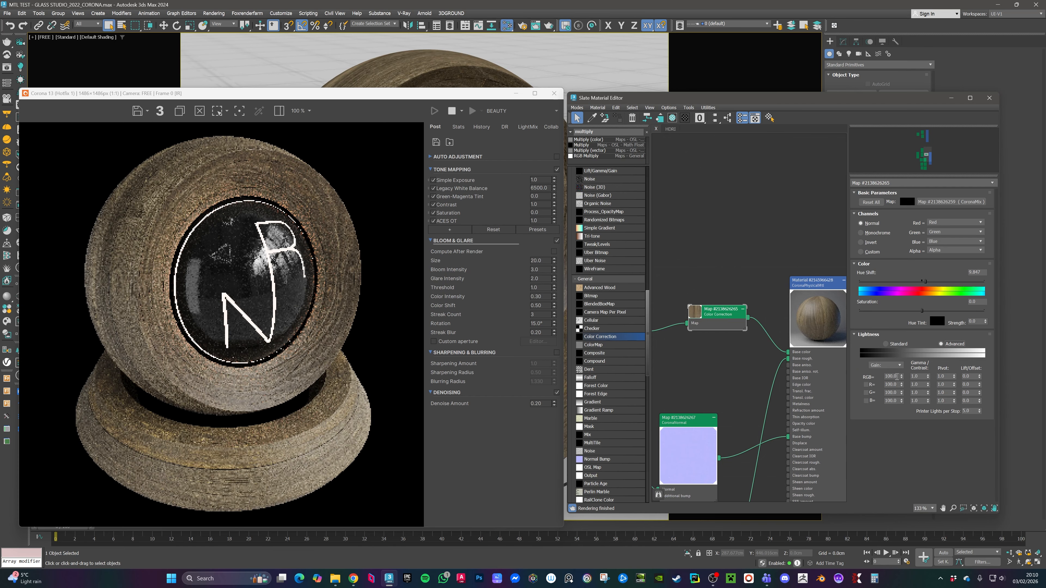
double_click(896, 376)
text(50)
key(Return)
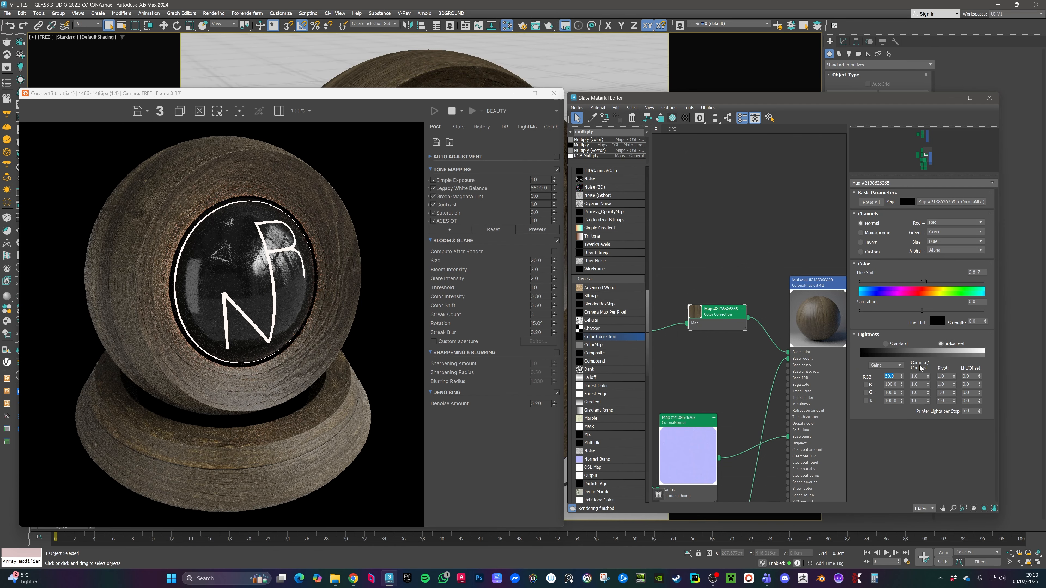
drag(928, 279, 921, 281)
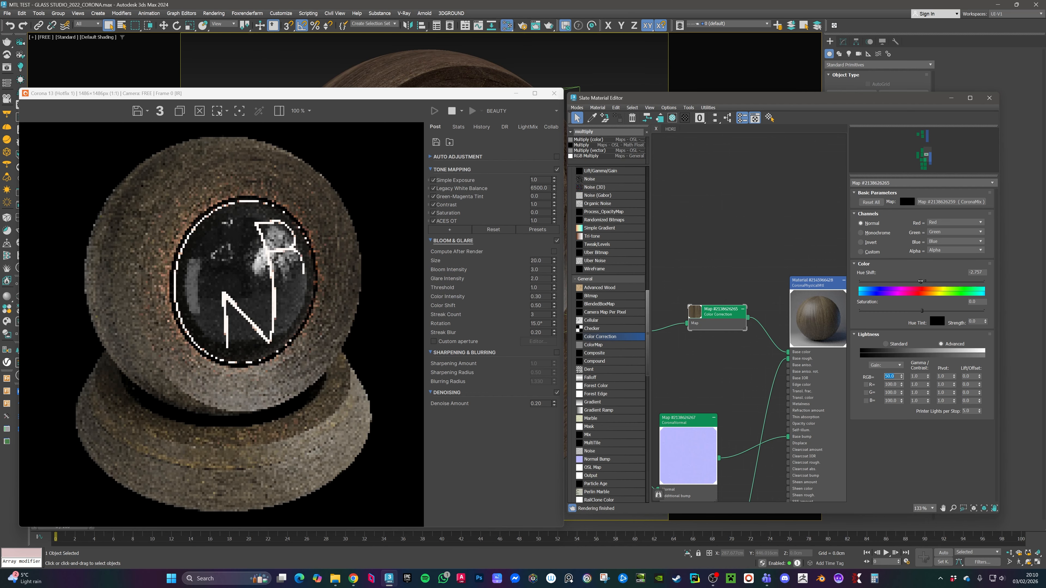
Step: Open the parameters of the worn-plank material's CoronaNormal map
middle_drag(696, 438, 836, 281)
drag(751, 269, 757, 269)
middle_drag(820, 264, 733, 258)
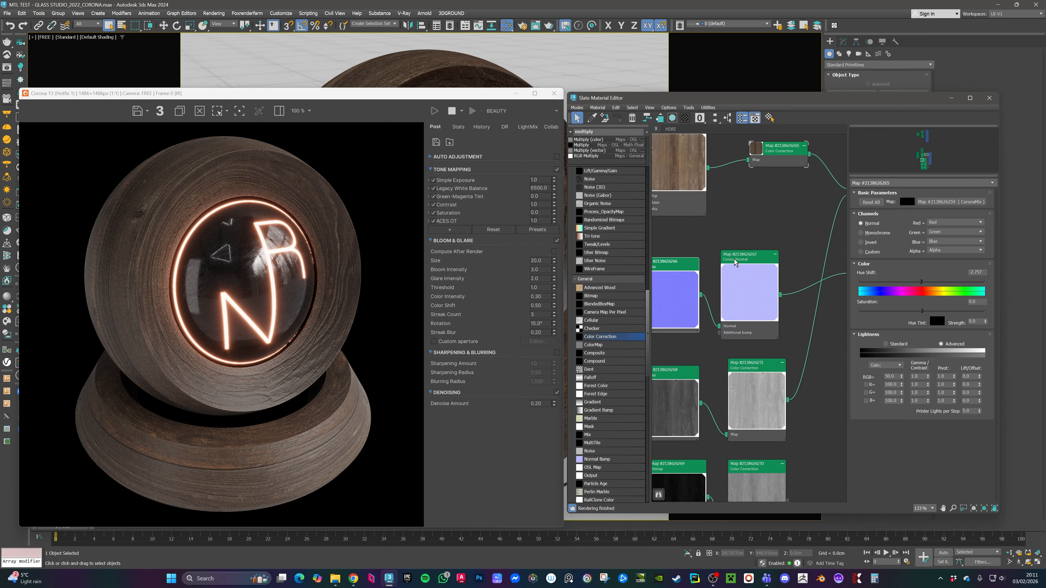
drag(736, 258, 736, 261)
double_click(737, 260)
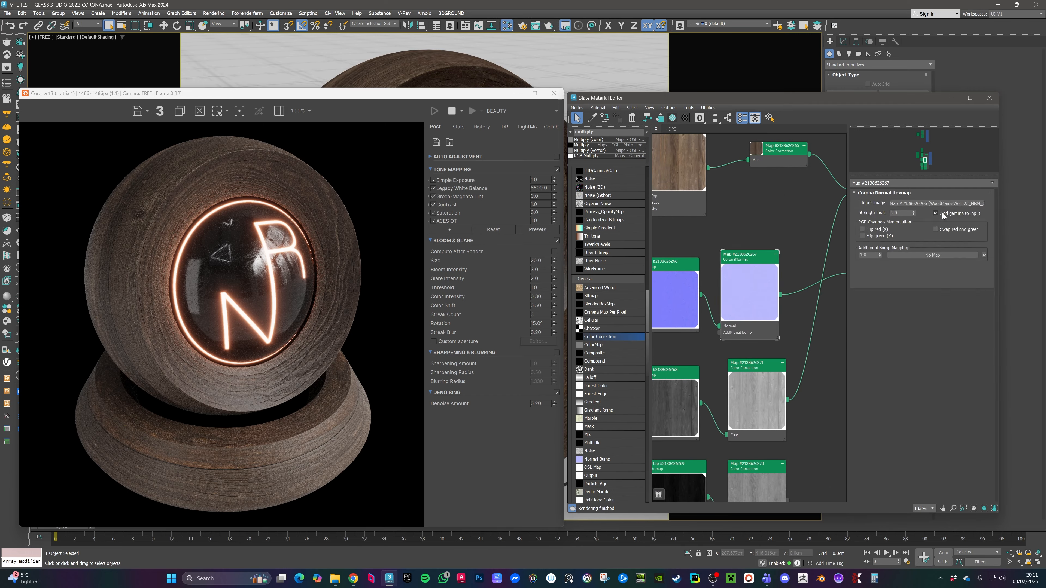
Step: Delete the unconnected reflection bitmap and its Color Correction from the worn-plank node graph
middle_drag(709, 291, 739, 274)
drag(699, 247, 699, 255)
middle_drag(759, 341, 730, 291)
scroll(774, 255, down, 1)
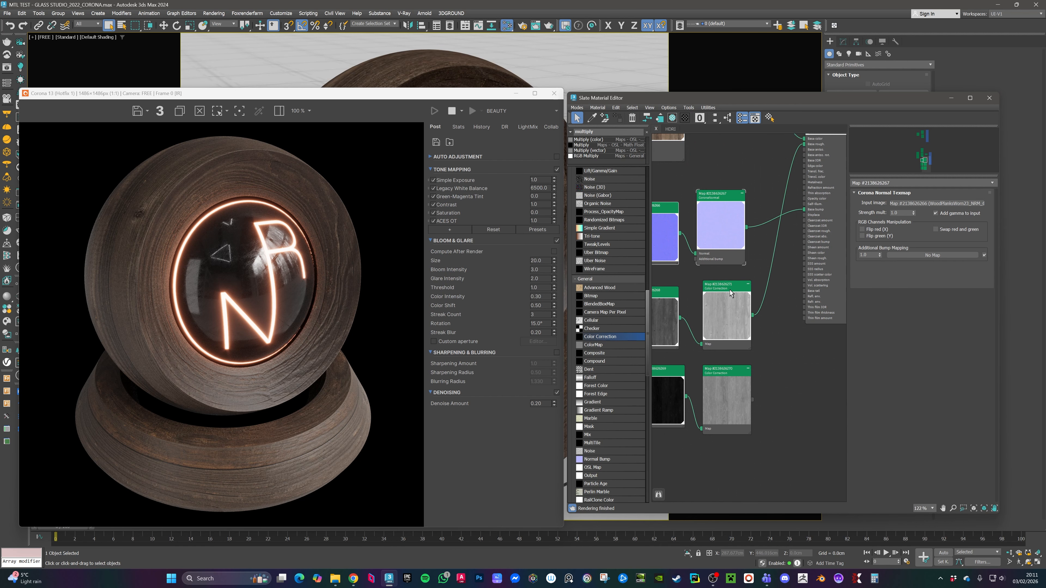
drag(760, 372, 664, 403)
key(Delete)
Step: Duplicate the base color Color Correction and connect the copy to the material's Base rough input
middle_drag(736, 276, 704, 405)
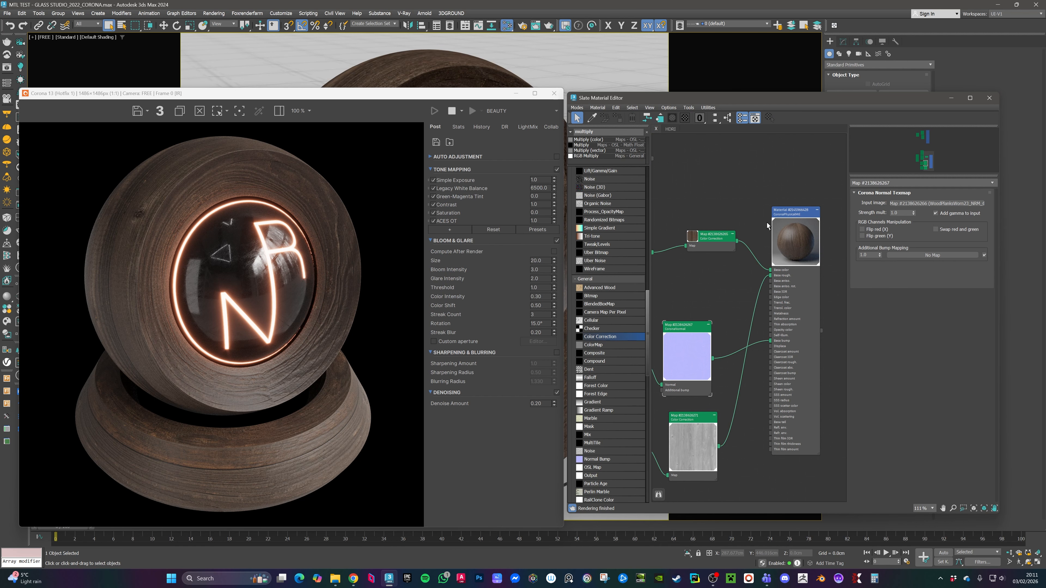
scroll(768, 219, up, 3)
scroll(783, 295, up, 2)
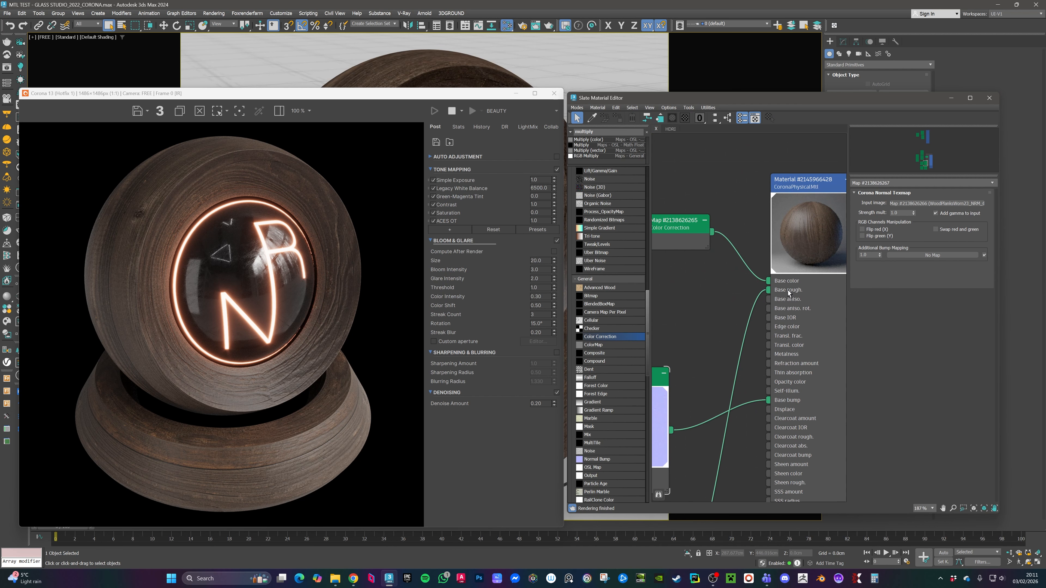
mouse_move(723, 278)
middle_down()
mouse_move(807, 279)
mouse_move(743, 277)
middle_up()
scroll(732, 277, down, 1)
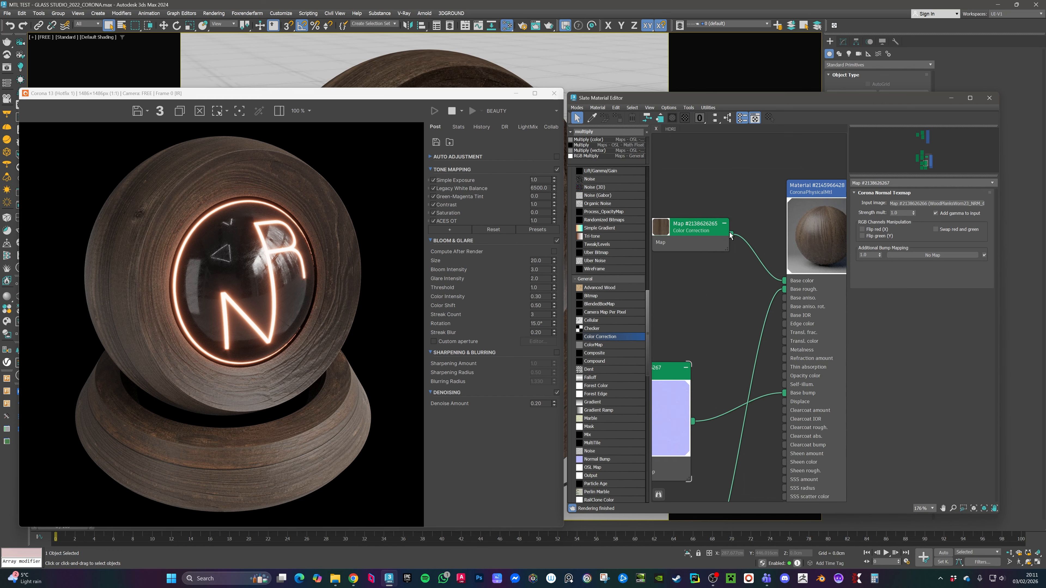
shift+drag(698, 231, 784, 290)
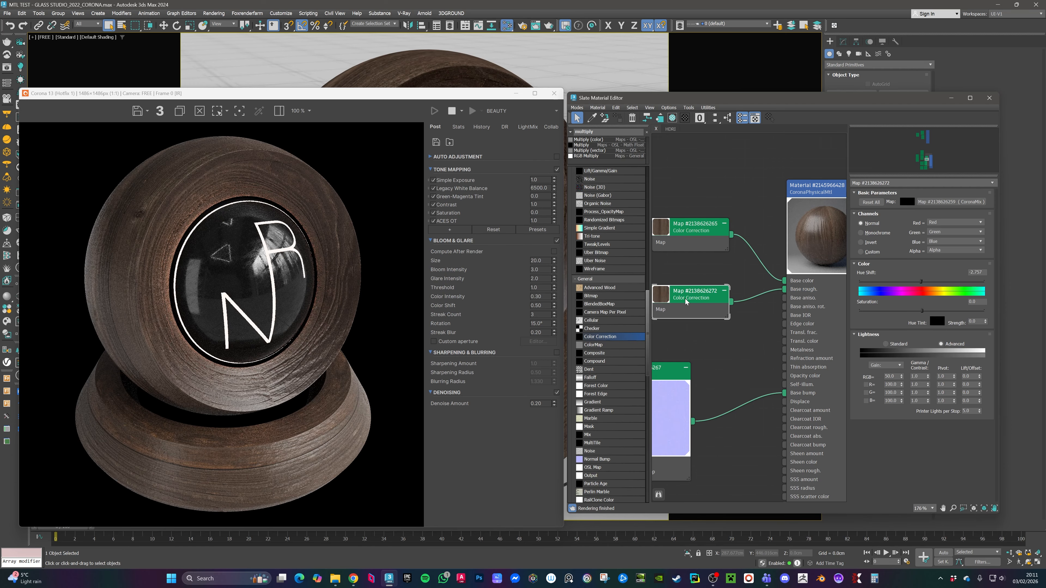
Step: Set the copied Color Correction's RGB gain to 100 and its gamma/contrast to 2
double_click(890, 376)
text(100)
key(Return)
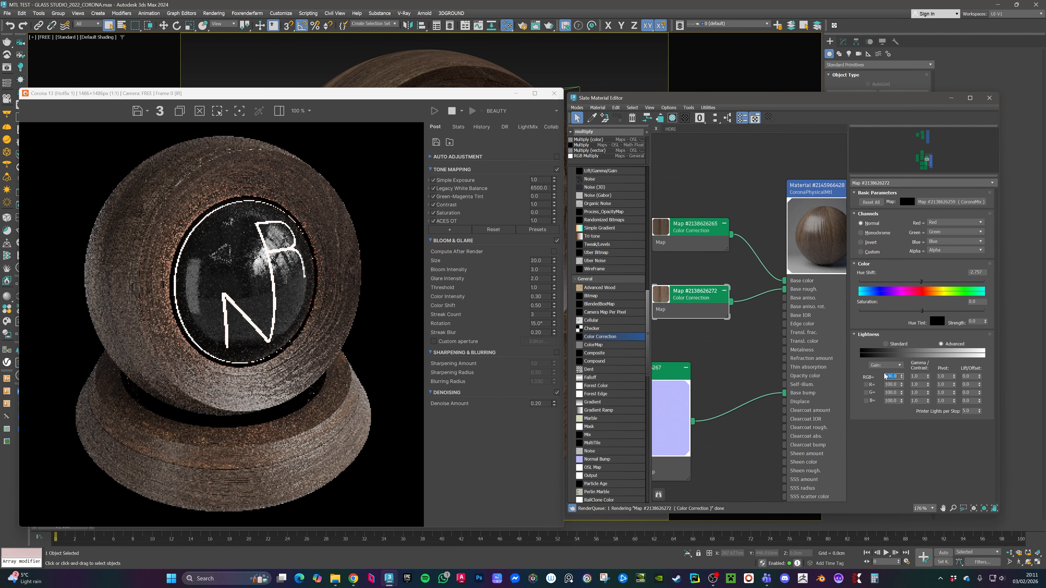
double_click(913, 377)
text(2)
key(Return)
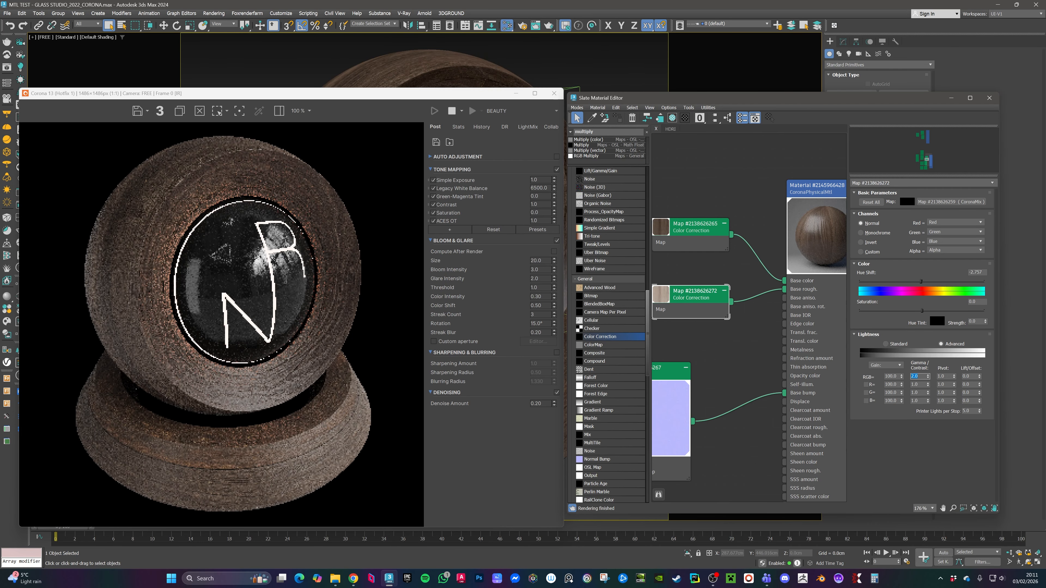
Step: Try a gamma/contrast of 5 on the roughness Color Correction, check the wood in the render, and set it to 3
text(5)
key(Return)
scroll(275, 388, up, 1)
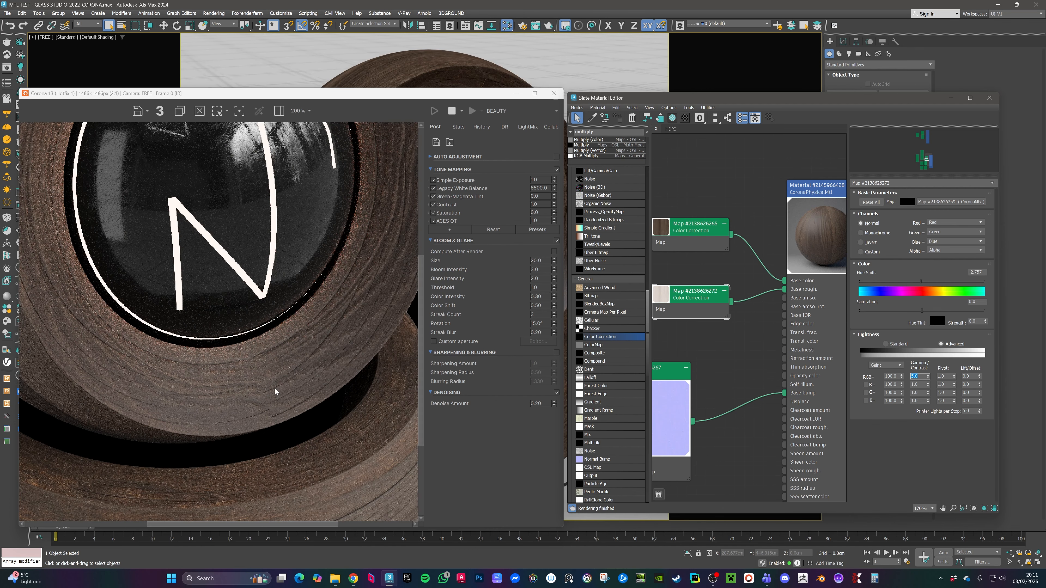
scroll(297, 362, down, 1)
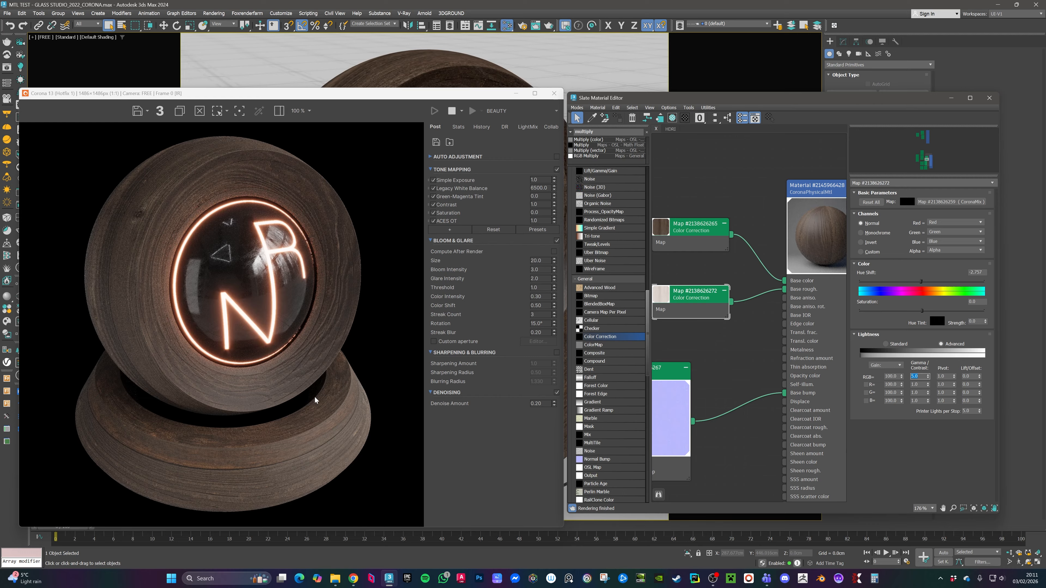
text(3)
key(Return)
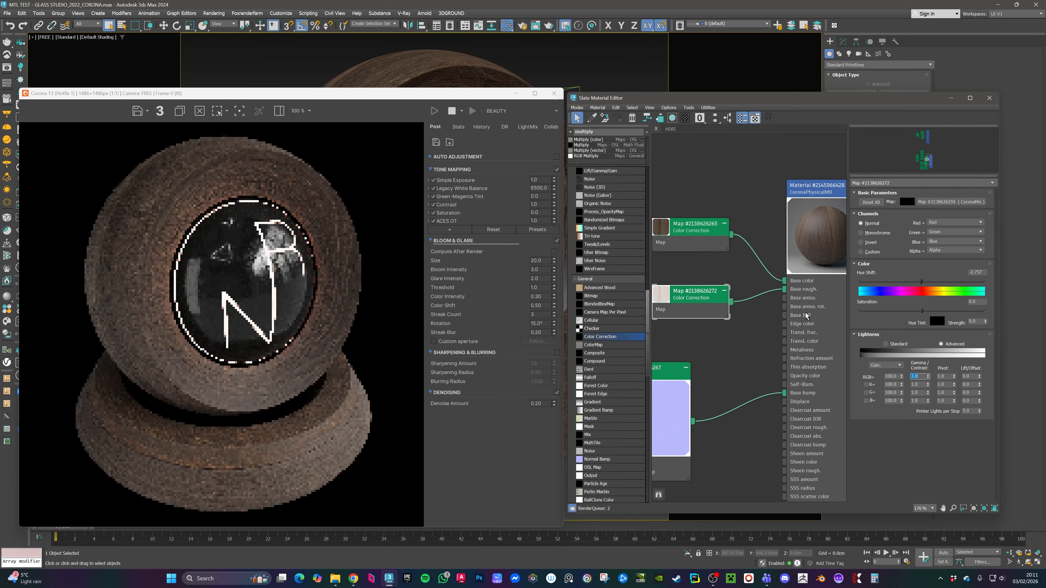
Step: Review the worn-plank node graph and the other wood material's Color Corrections feeding base color, roughness and bump
middle_drag(743, 280, 757, 287)
scroll(756, 287, down, 5)
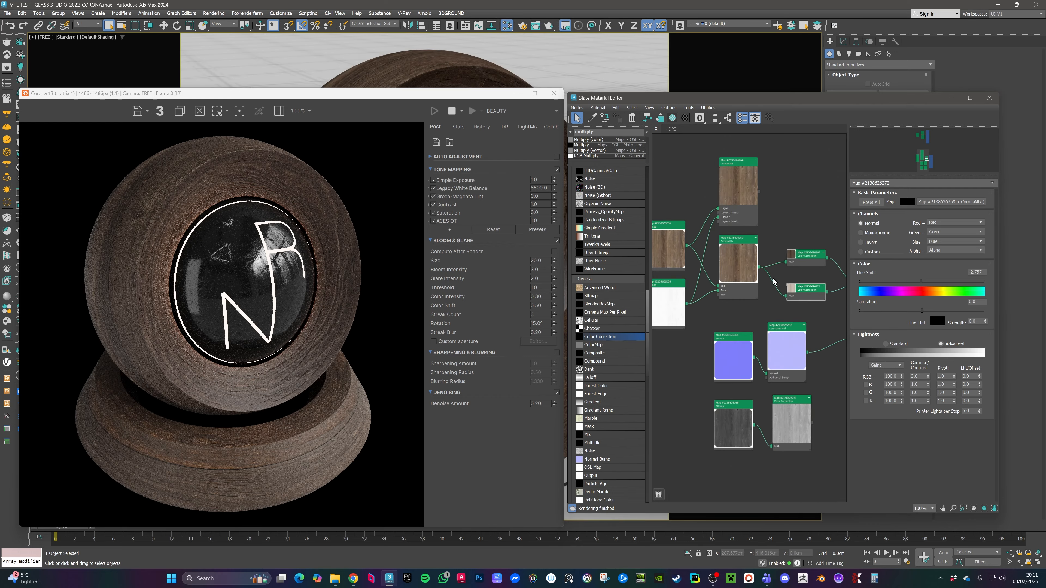
scroll(756, 276, down, 2)
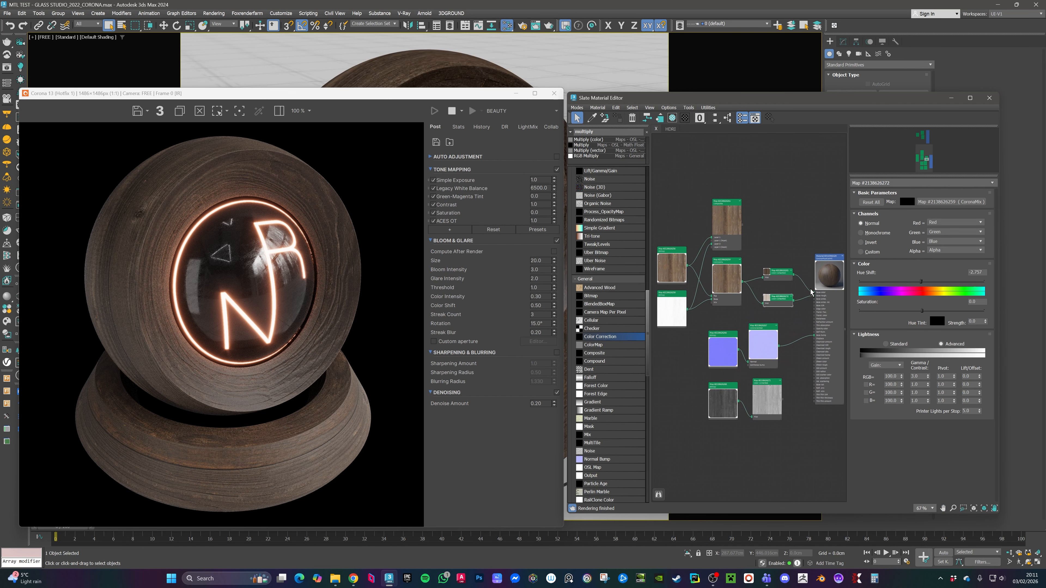
scroll(721, 339, up, 2)
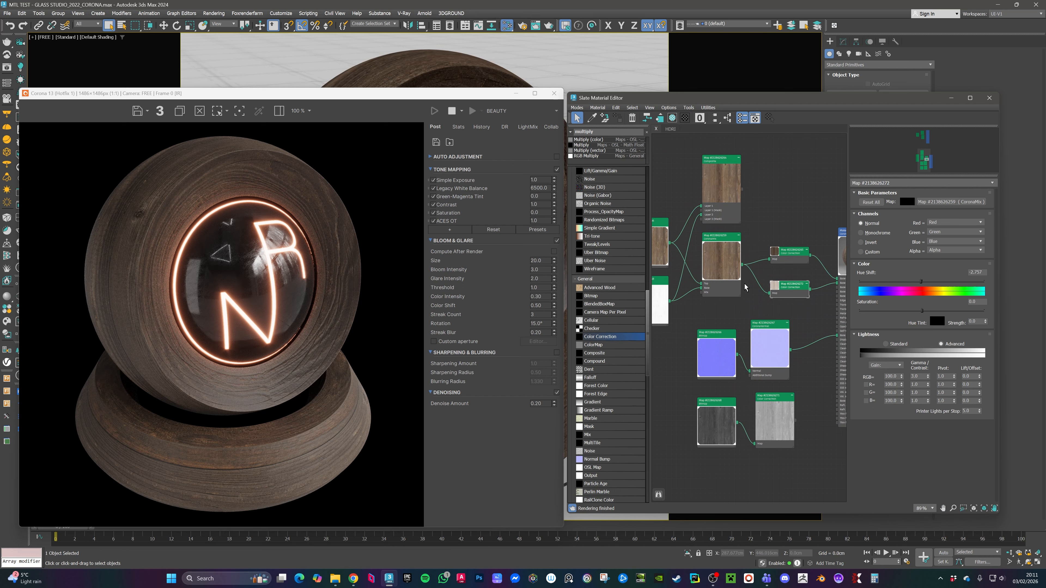
middle_drag(749, 221, 731, 362)
middle_drag(729, 199, 720, 341)
middle_drag(744, 268, 786, 345)
scroll(718, 309, up, 2)
drag(677, 289, 675, 289)
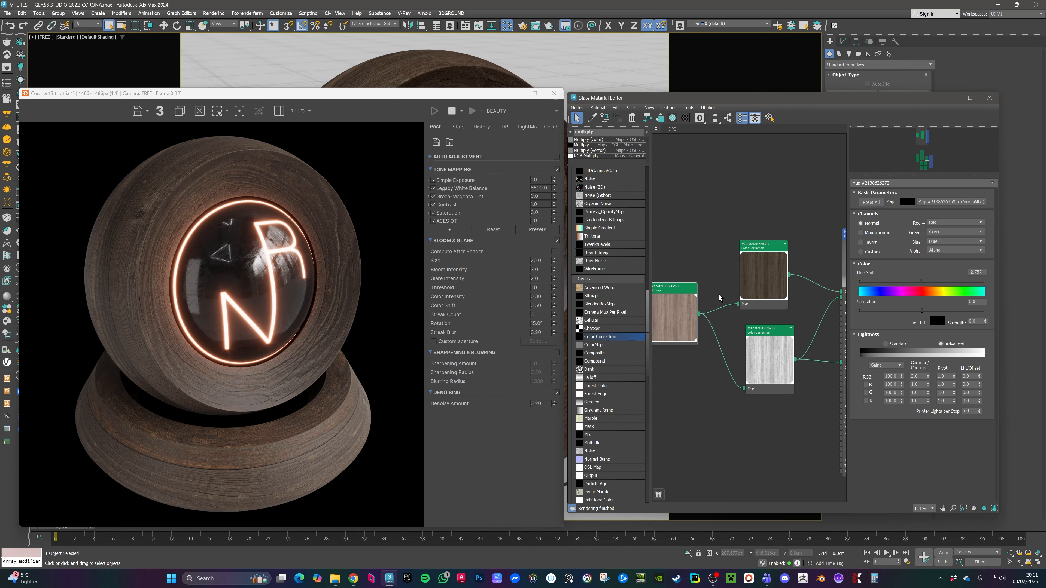
mouse_move(705, 290)
middle_down()
mouse_move(696, 287)
mouse_move(717, 285)
mouse_move(701, 284)
middle_up()
middle_drag(725, 268, 686, 263)
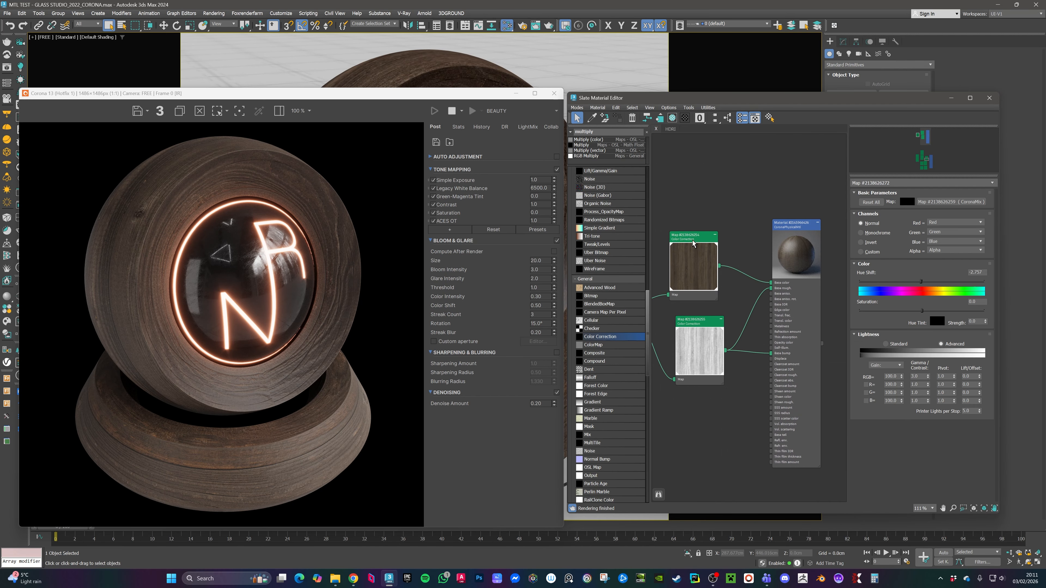
drag(692, 240, 701, 235)
middle_drag(707, 322, 705, 302)
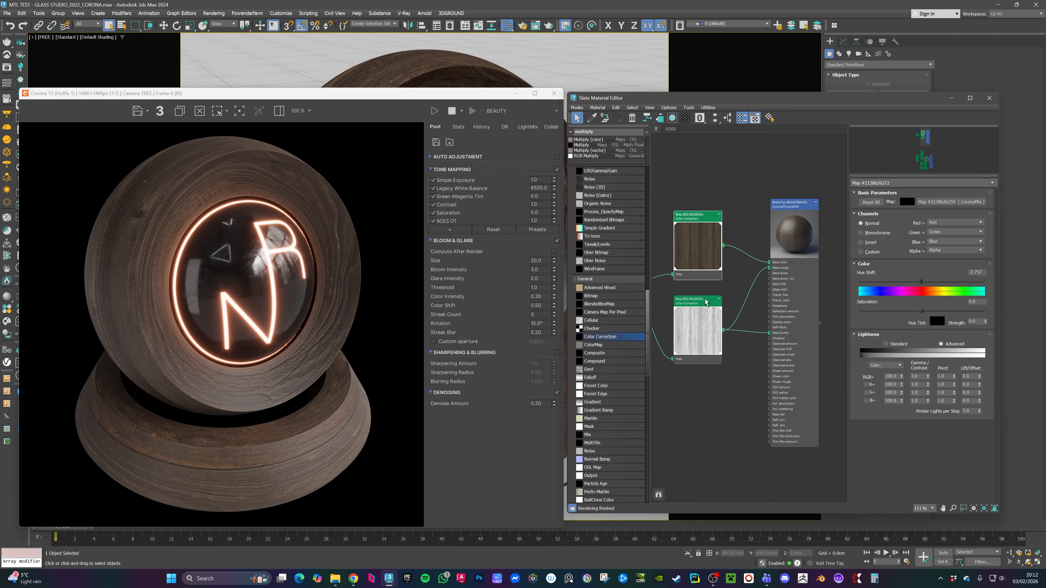
scroll(747, 290, up, 4)
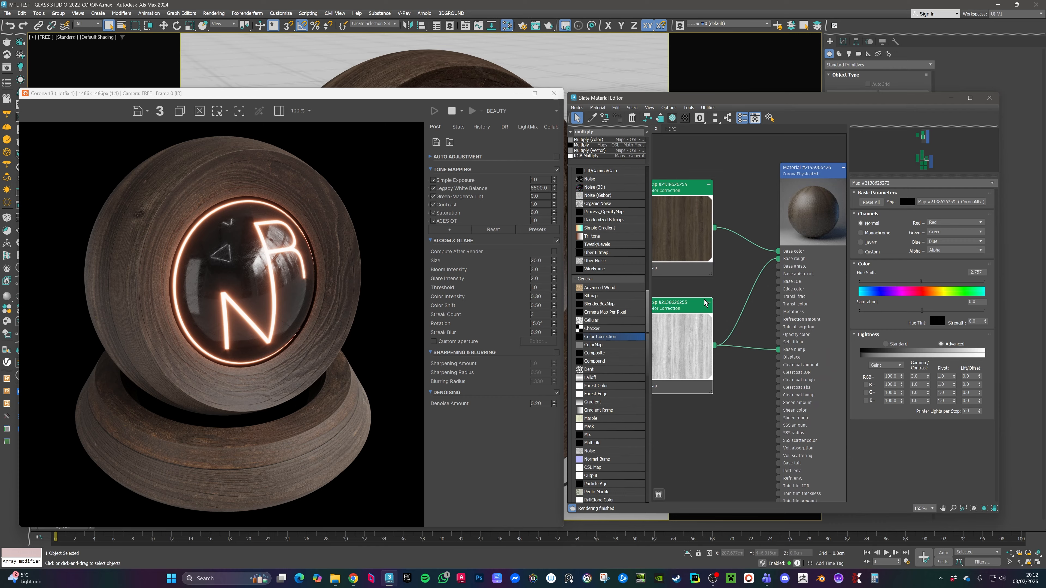
drag(690, 304, 689, 305)
middle_drag(791, 352, 815, 333)
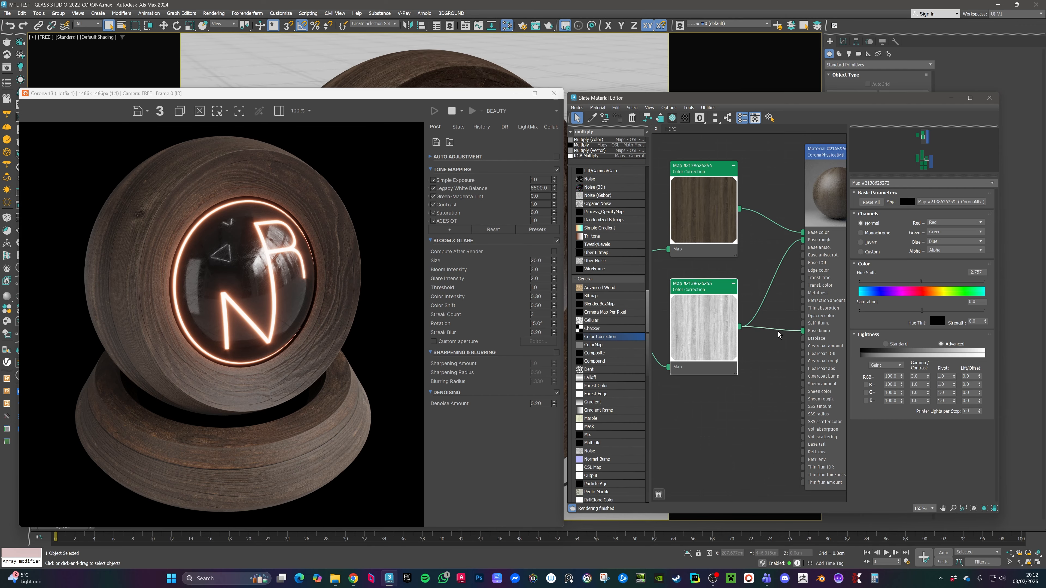
Step: Compare the complete node graphs of the two wood materials, from source bitmaps to the Corona Physical materials
scroll(778, 331, down, 4)
scroll(744, 303, down, 1)
middle_drag(752, 313, 747, 271)
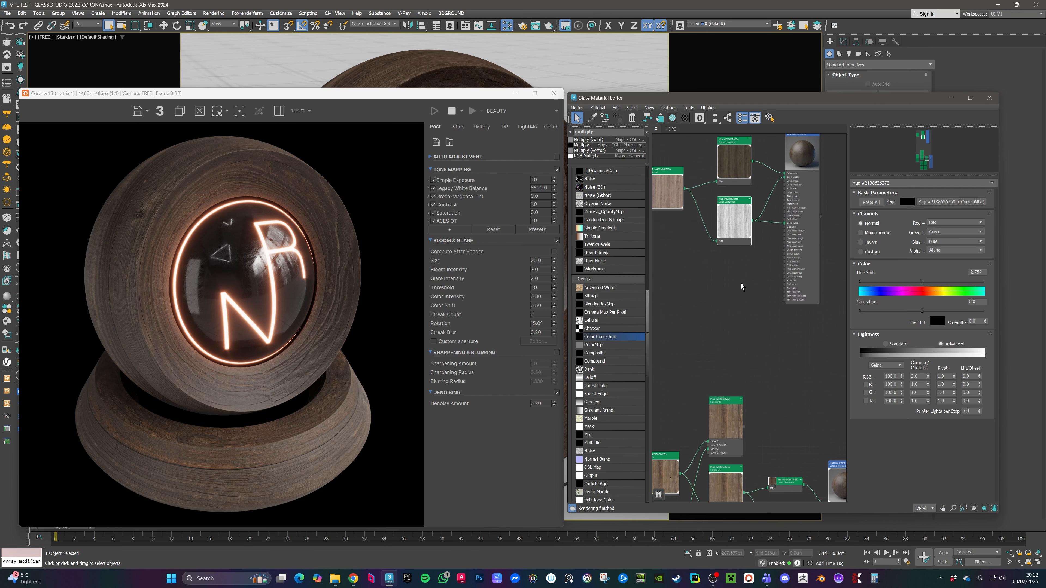
middle_drag(760, 324, 773, 254)
scroll(762, 299, down, 1)
scroll(756, 309, up, 2)
mouse_move(776, 325)
middle_down()
mouse_move(748, 230)
mouse_move(758, 299)
mouse_move(718, 325)
mouse_move(761, 334)
middle_up()
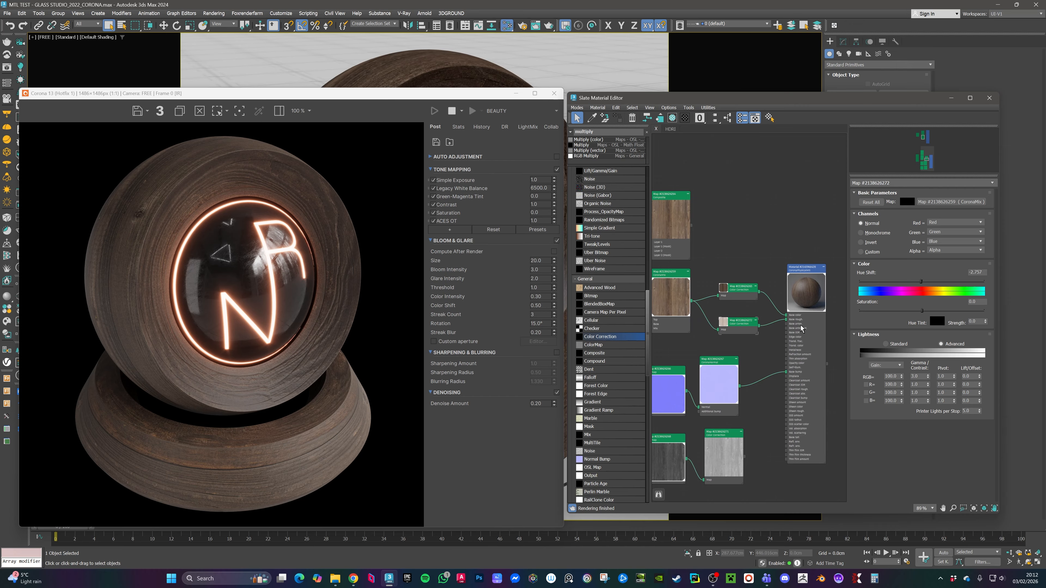
middle_drag(752, 292, 791, 335)
scroll(769, 328, down, 4)
middle_drag(753, 276, 748, 351)
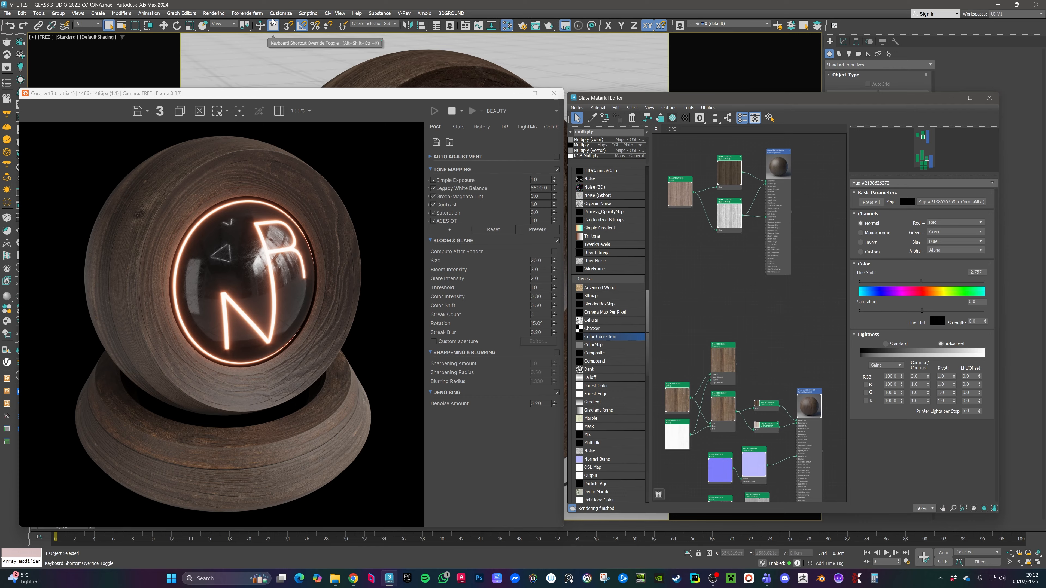
double_click(539, 221)
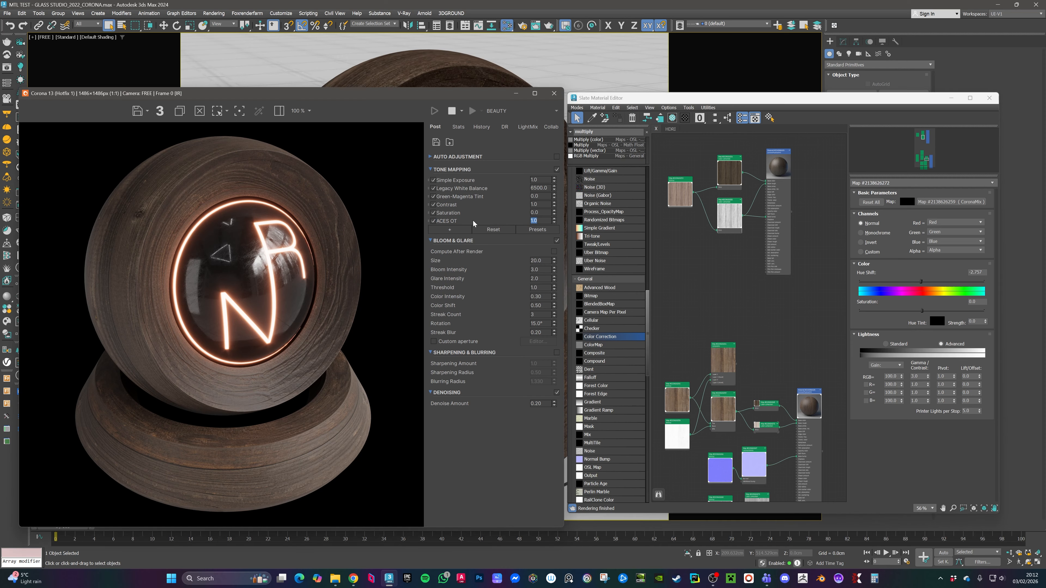
click(543, 223)
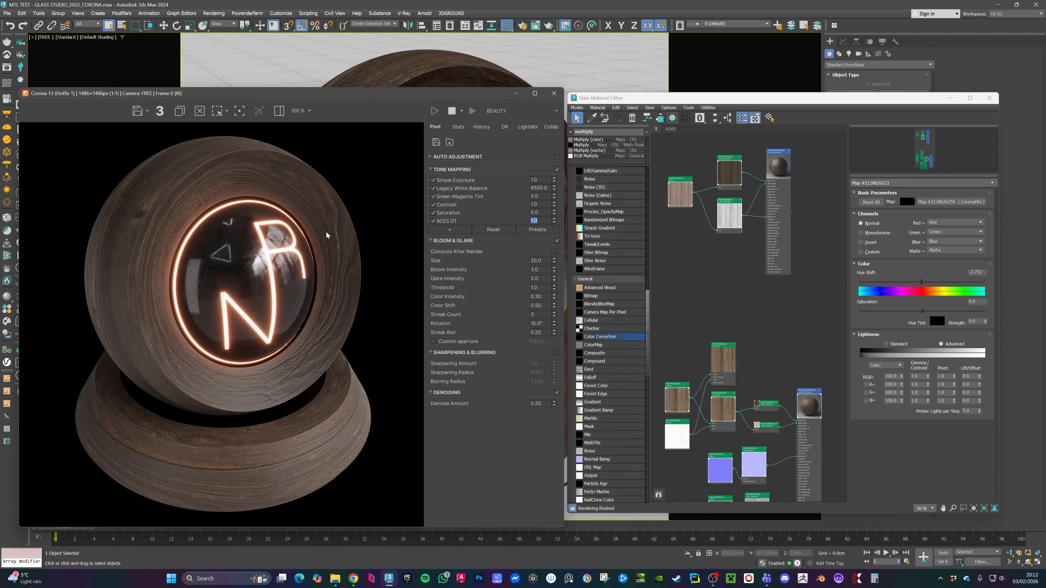